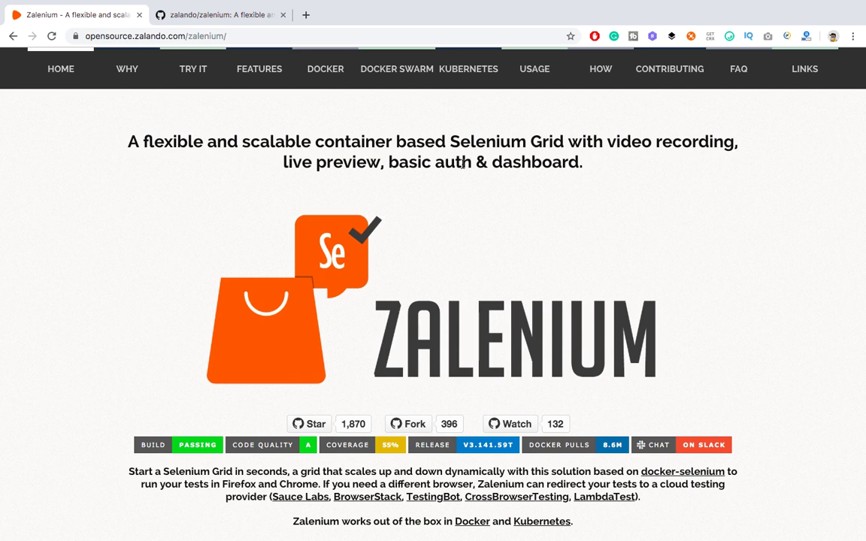
Step: Highlight 'scales up and down dynamically' in the intro, then follow the Kubernetes link
scroll(416, 145, "down", 3)
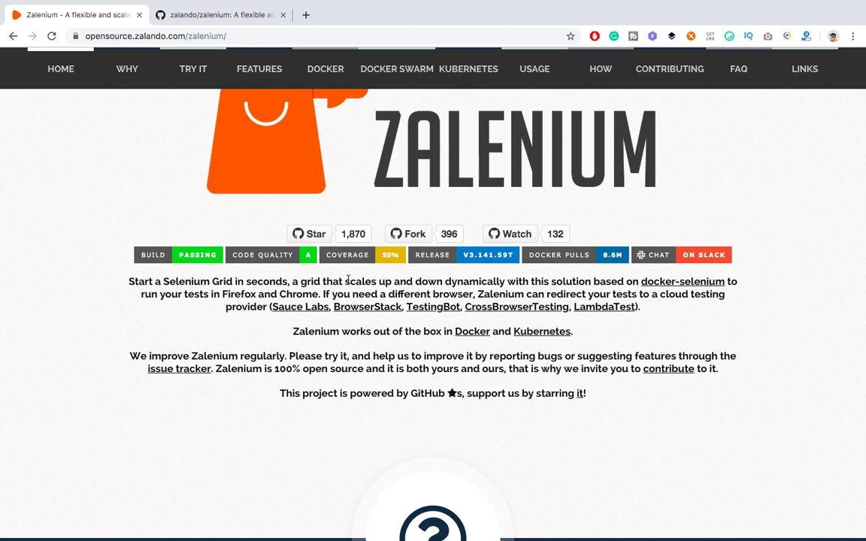
left_click_drag(347, 281, 506, 281)
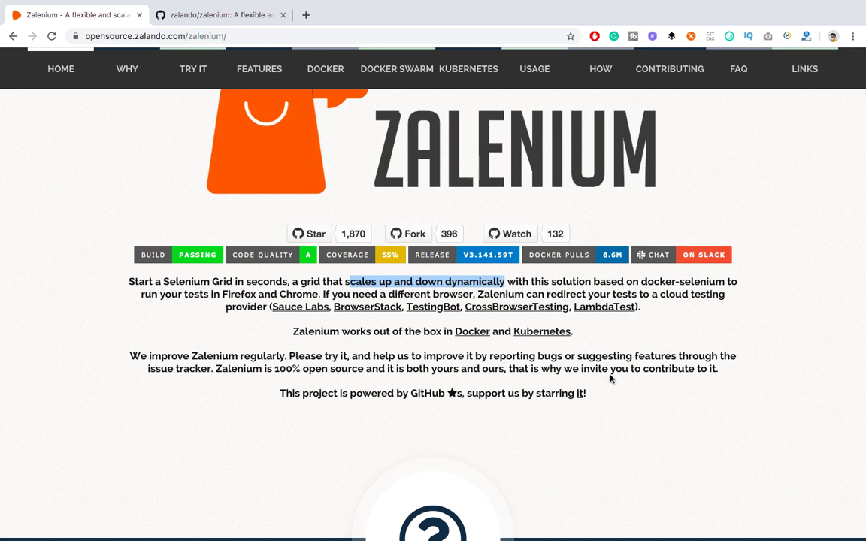
left_click(556, 320)
left_click(551, 334)
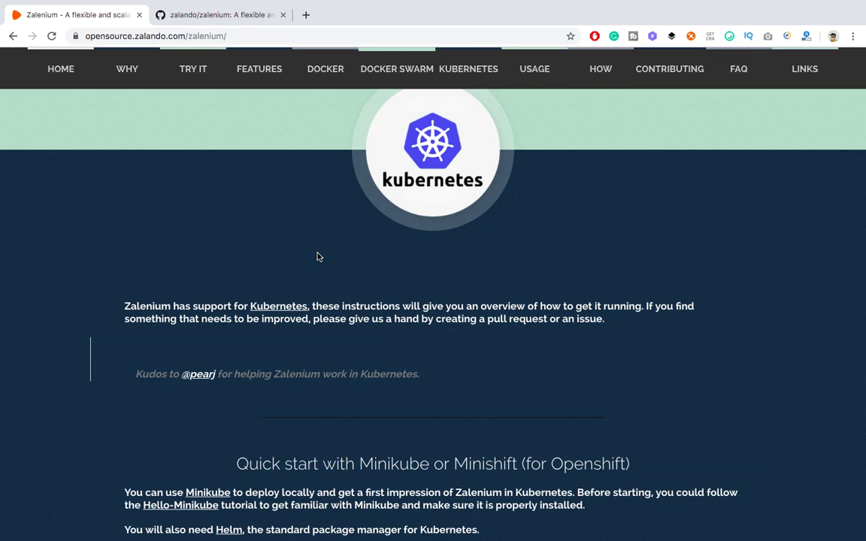
Step: Return to the intro and point out the words Firefox and Chrome in it
scroll(317, 257, "up", 20)
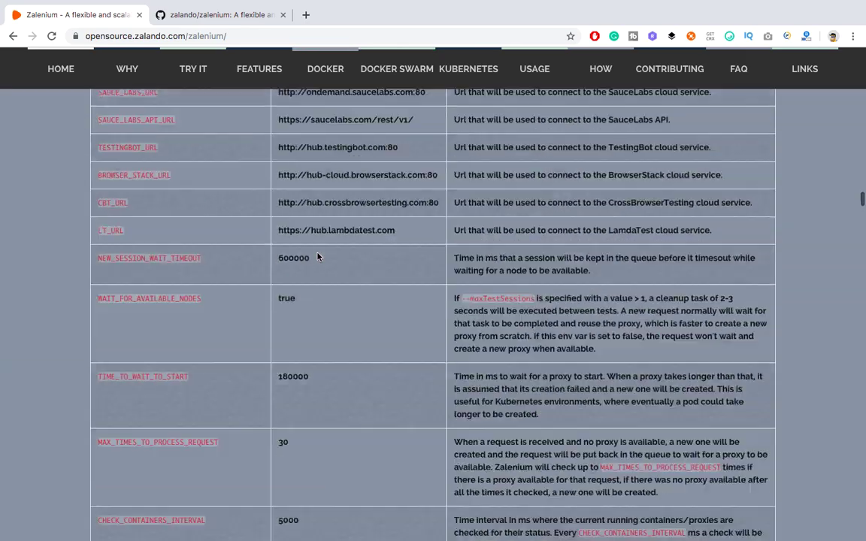
scroll(318, 257, "up", 15)
scroll(383, 225, "down", 5)
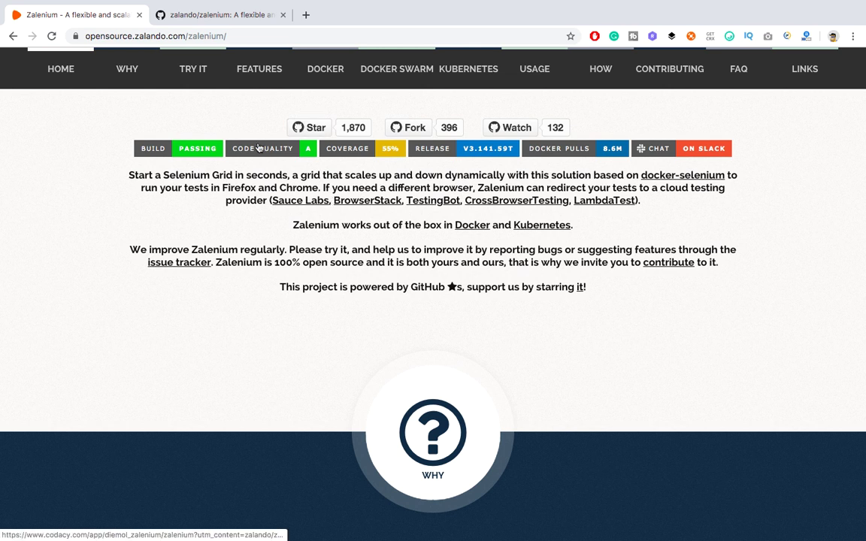
double_click(239, 188)
double_click(298, 188)
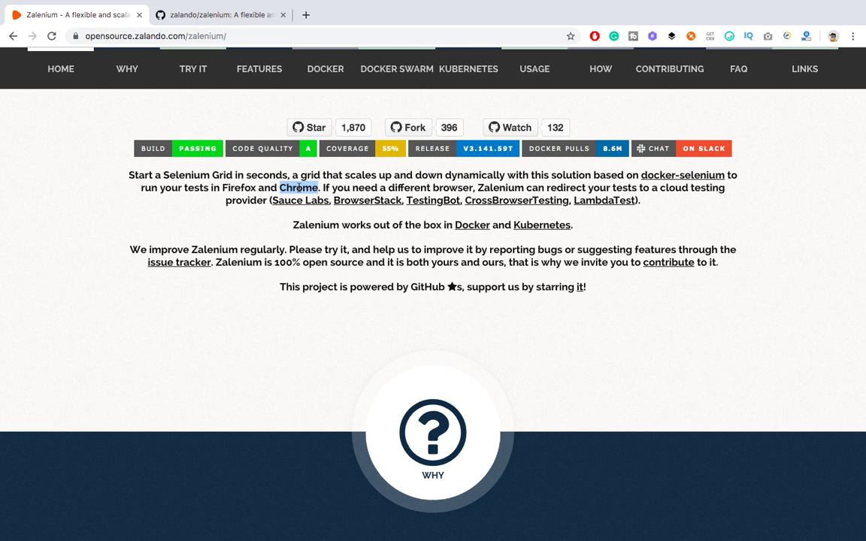
left_click(248, 226)
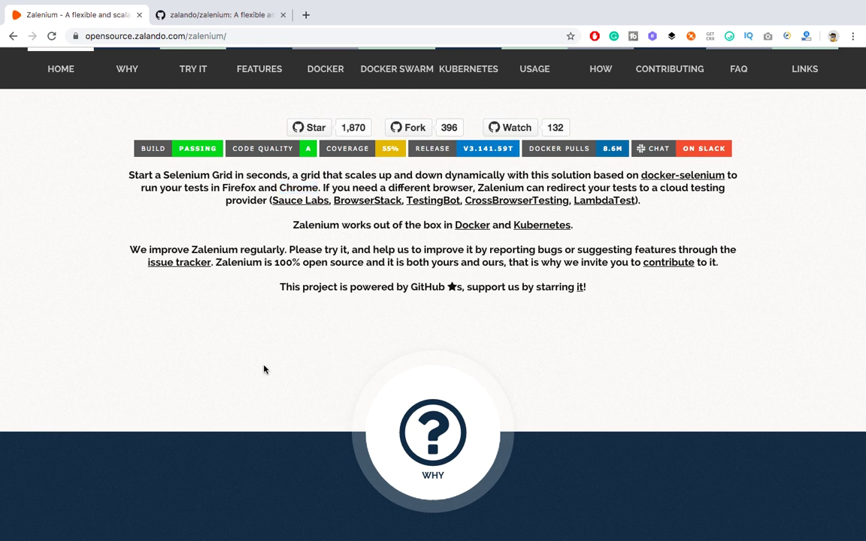
scroll(264, 368, "up", 2)
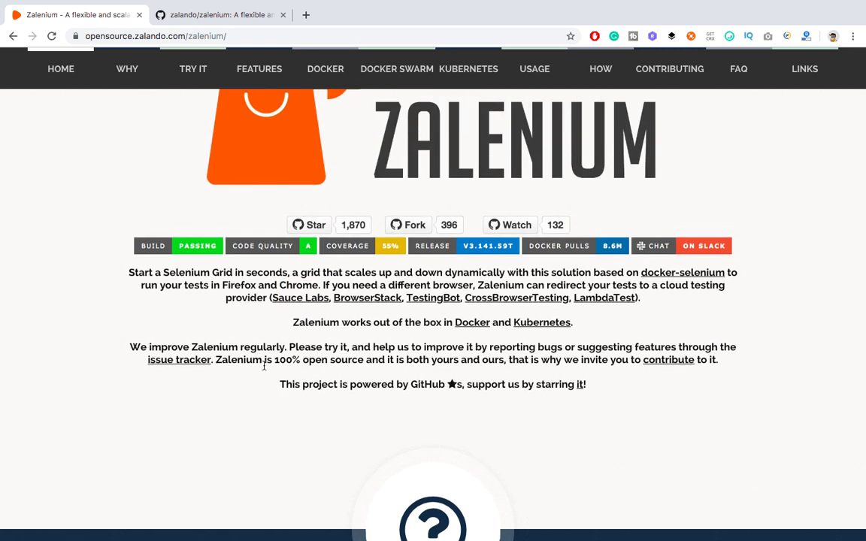
scroll(264, 366, "down", 5)
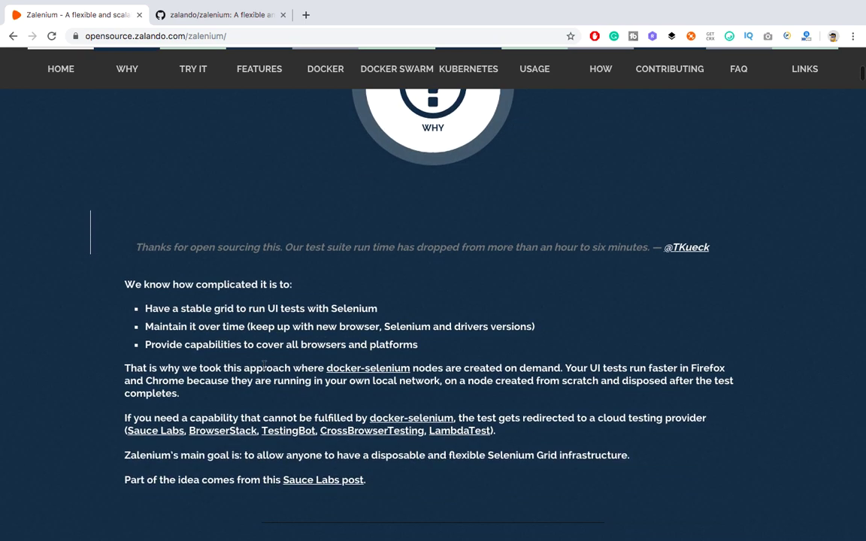
Step: Highlight 'stable grid' and 'Selenium and drivers versions' in the Why bullets
scroll(264, 366, "down", 1)
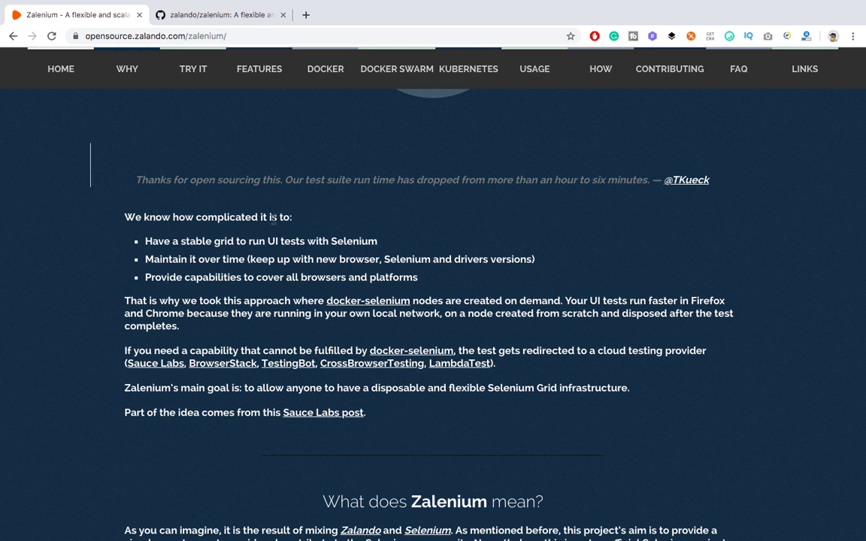
left_click_drag(179, 241, 378, 243)
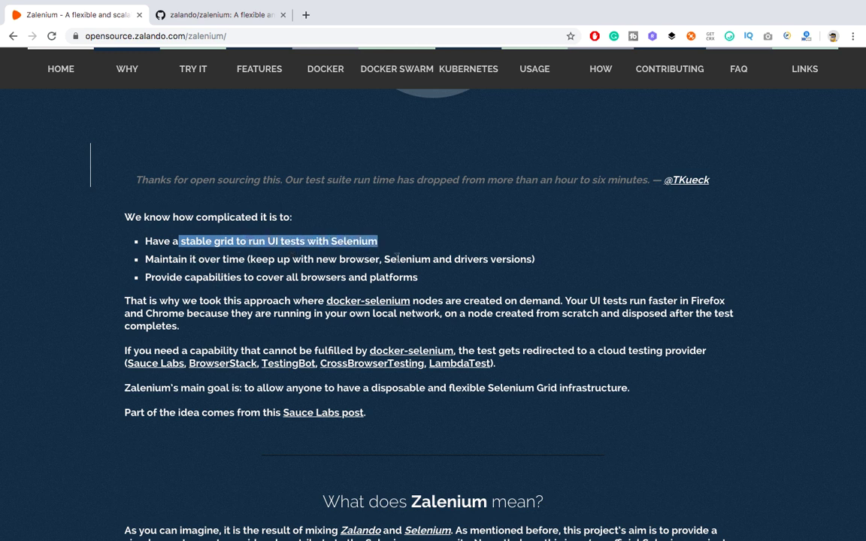
left_click_drag(384, 259, 545, 263)
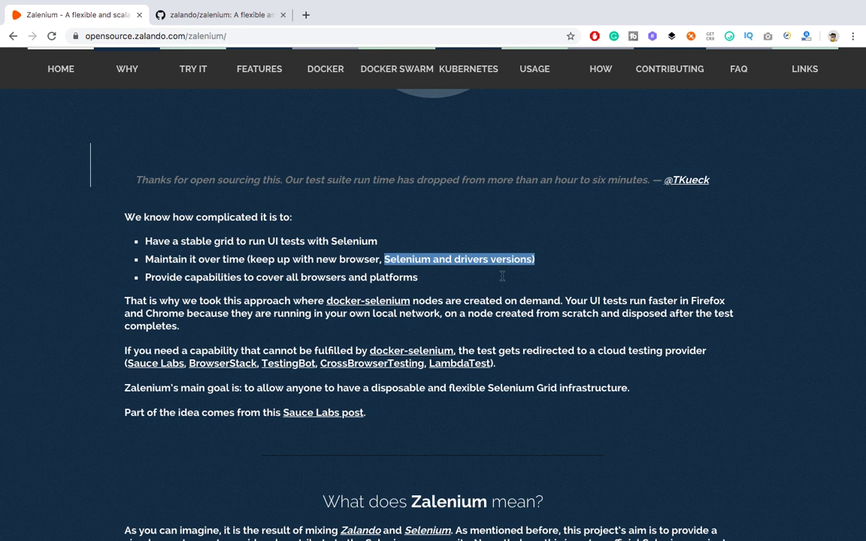
scroll(236, 381, "down", 5)
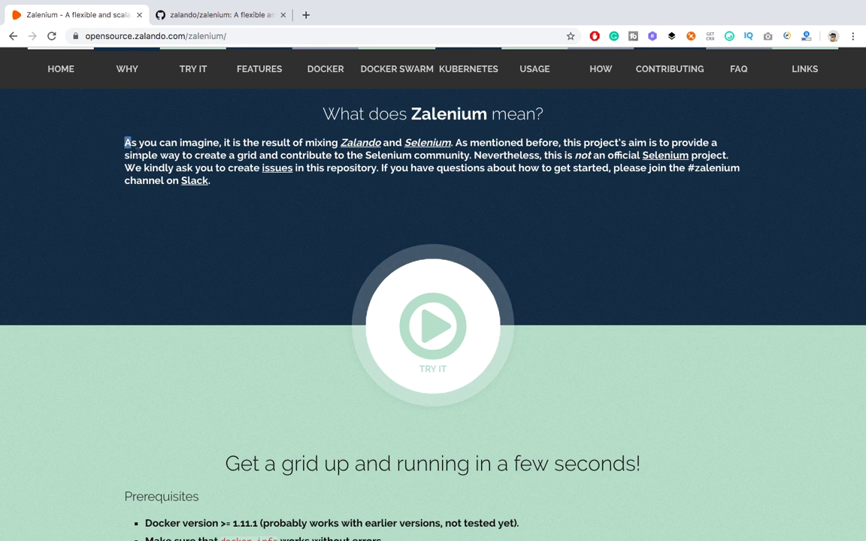
Step: Highlight the 'What does Zalenium mean?' paragraph, then move down to Try It
left_click_drag(122, 145, 200, 204)
left_click(200, 204)
scroll(200, 204, "down", 3)
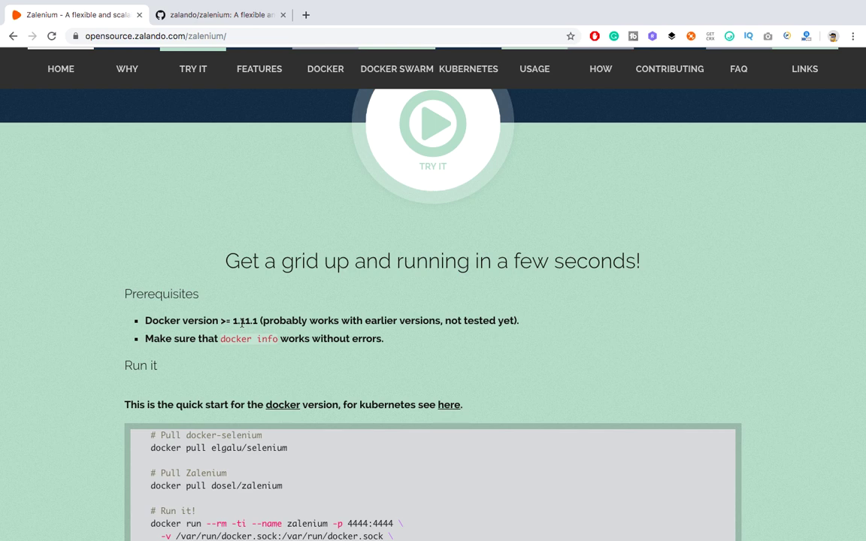
scroll(242, 321, "down", 3)
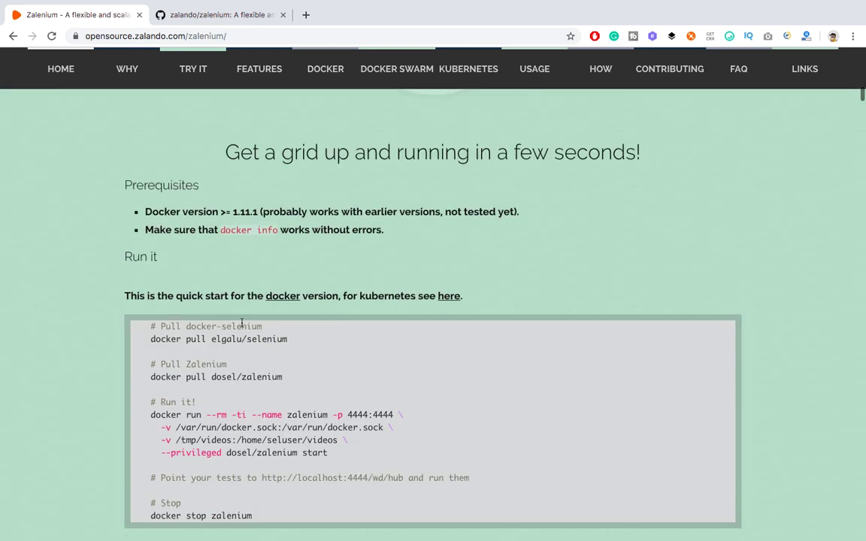
Step: Highlight the docker pull elgalu/selenium and docker pull dosel/zalenium commands
left_click_drag(293, 323, 149, 322)
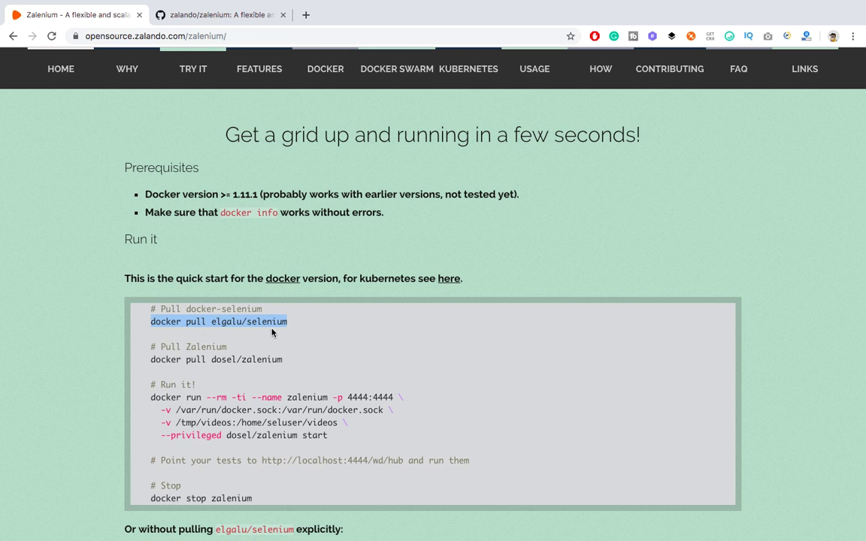
double_click(223, 322)
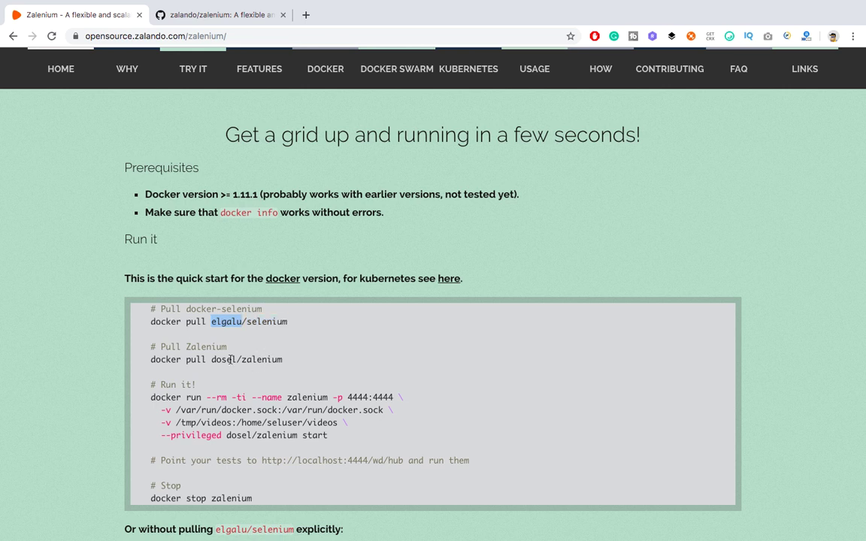
left_click_drag(284, 359, 148, 359)
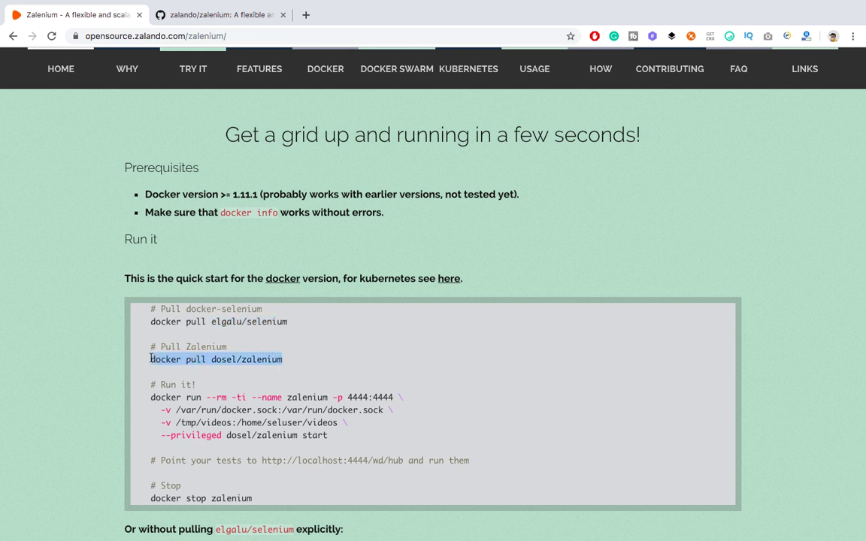
scroll(295, 359, "down", 1)
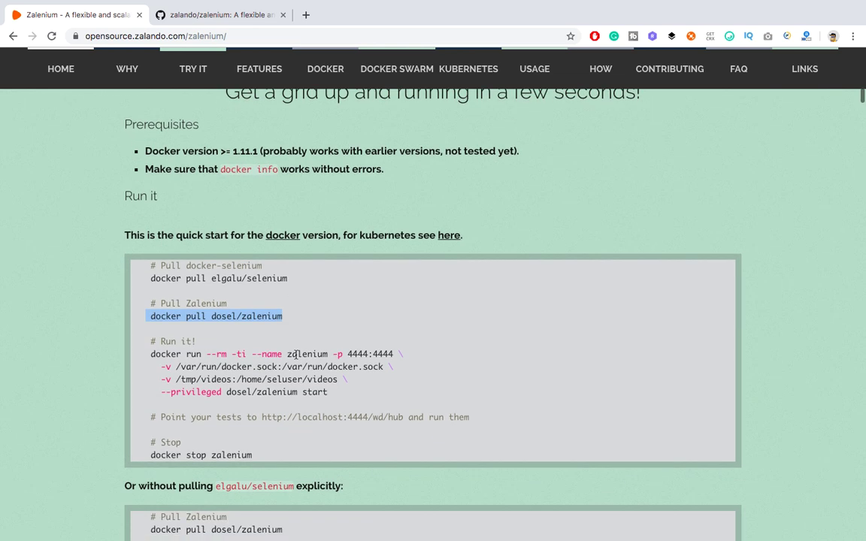
Step: Highlight the full docker run command and the docker stop zalenium command
left_click_drag(150, 354, 328, 394)
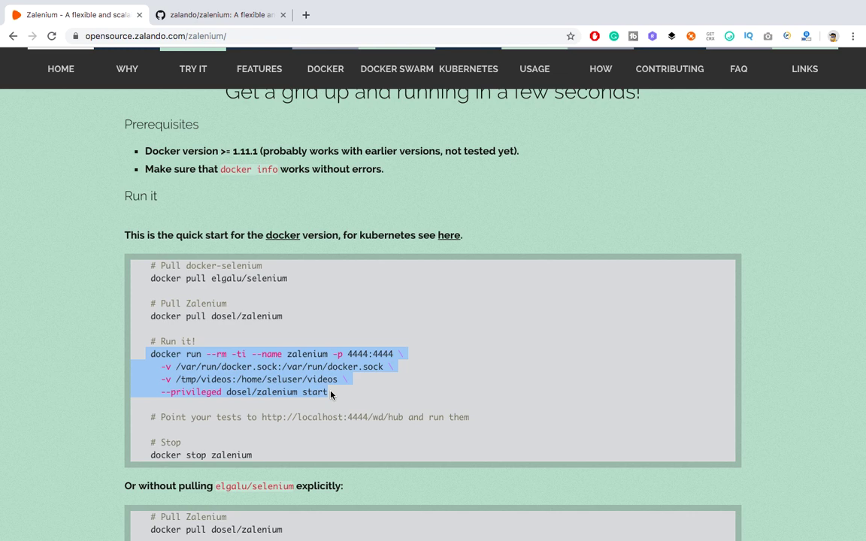
scroll(315, 376, "down", 1)
left_click_drag(280, 420, 150, 420)
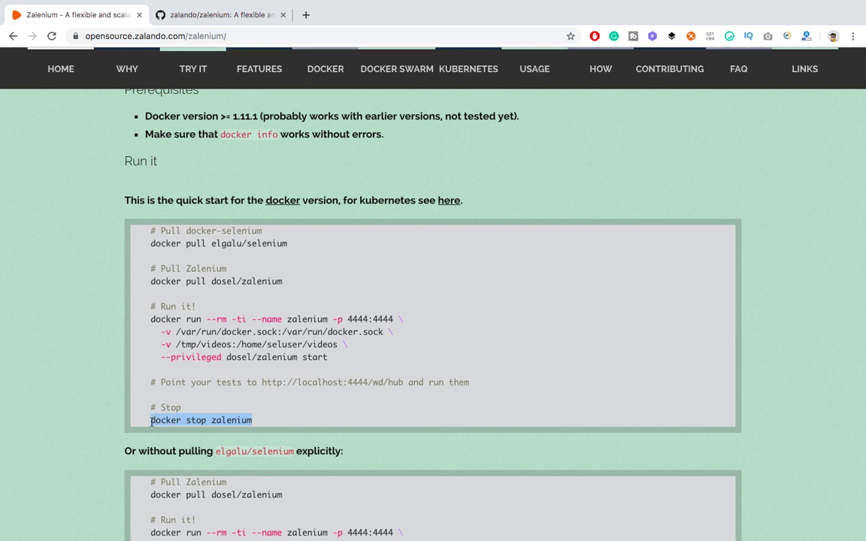
left_click(268, 425)
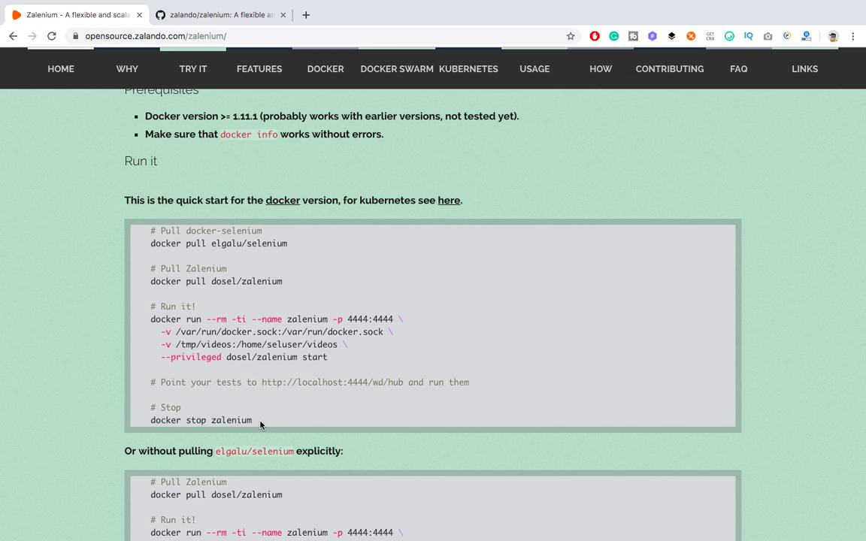
left_click_drag(257, 421, 148, 419)
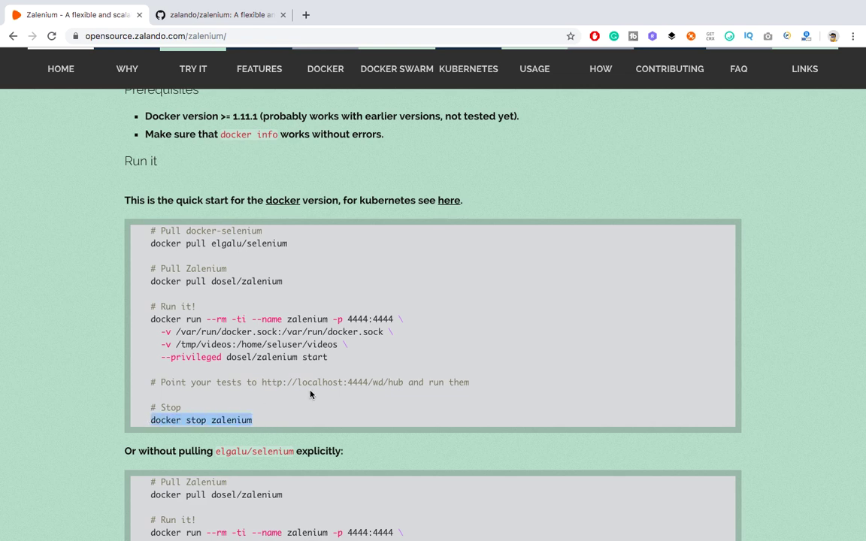
Step: Re-highlight the elgalu/selenium pull line, then continue to the one-line installer notes
scroll(311, 393, "down", 3)
scroll(310, 394, "up", 2)
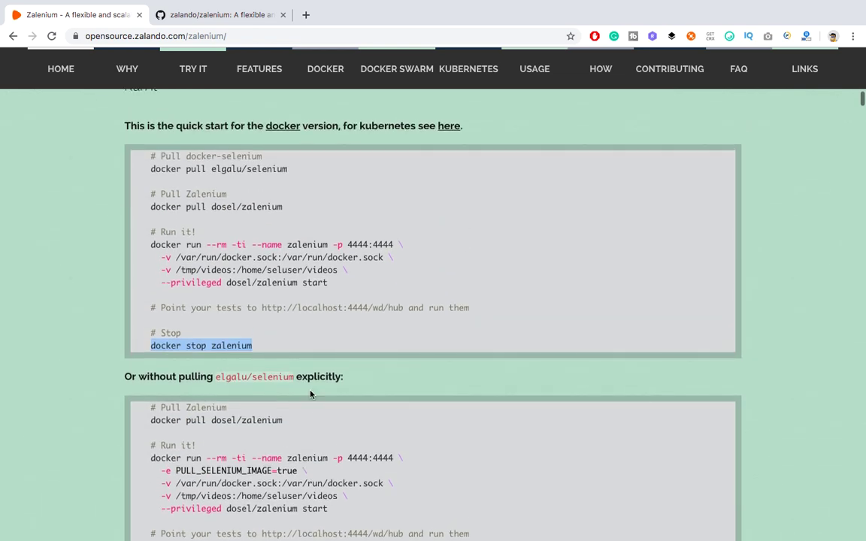
scroll(310, 395, "down", 1)
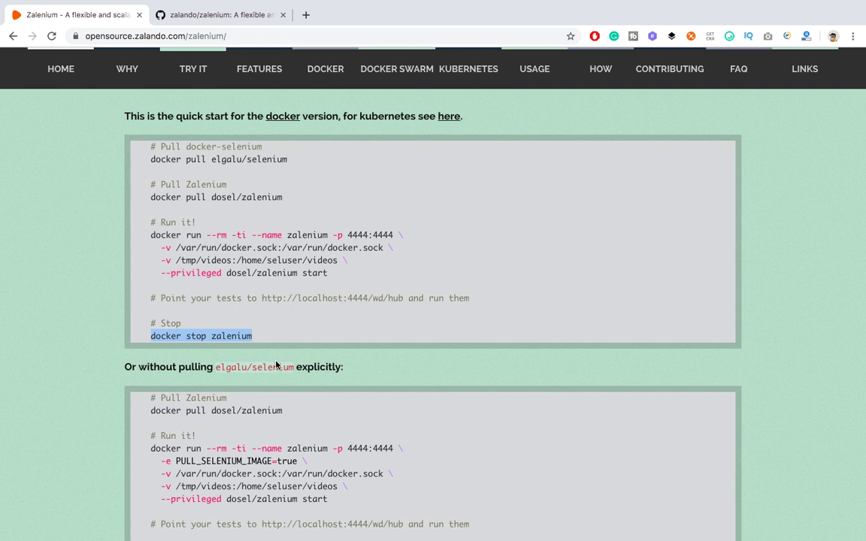
left_click_drag(289, 160, 216, 161)
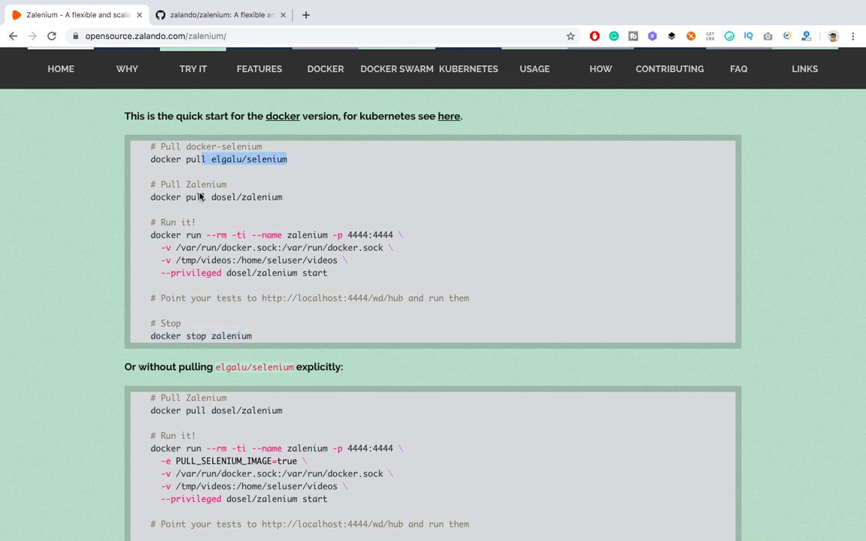
scroll(196, 349, "down", 2)
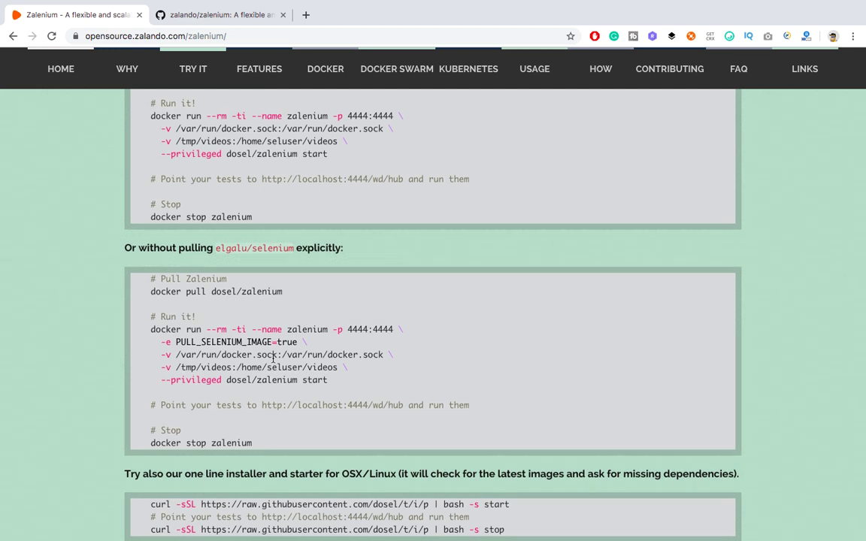
scroll(245, 323, "up", 2)
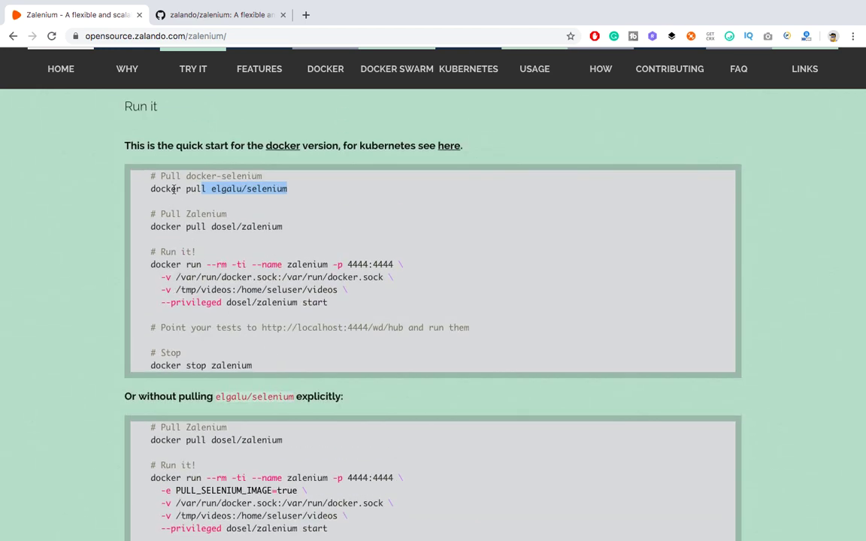
left_click_drag(150, 189, 259, 189)
scroll(209, 270, "down", 2)
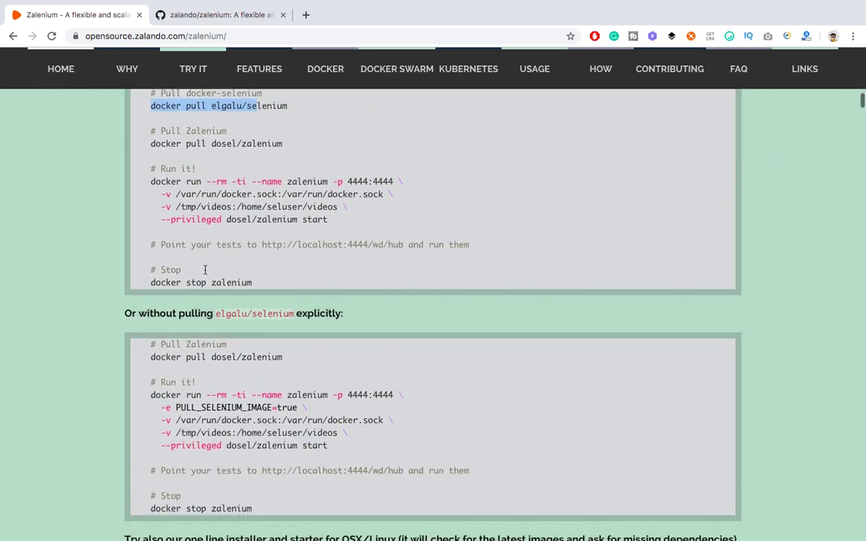
scroll(266, 419, "down", 5)
scroll(266, 419, "down", 1)
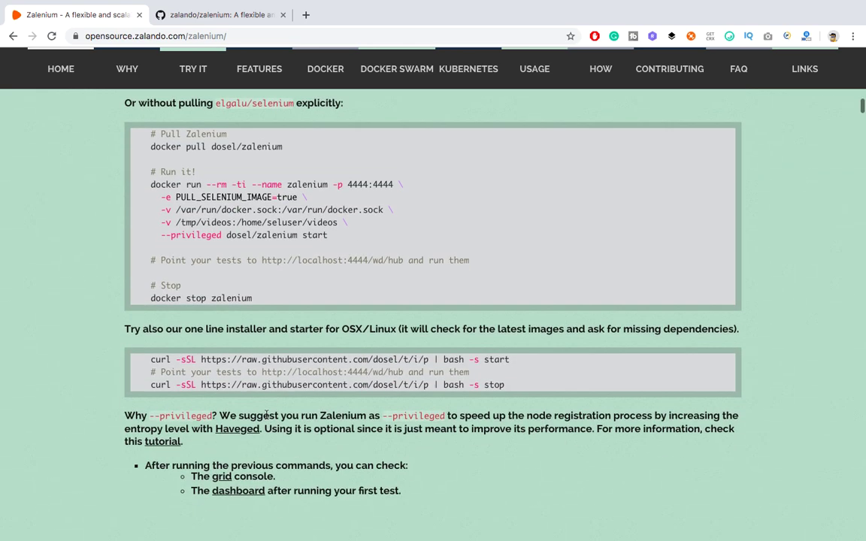
scroll(266, 416, "down", 4)
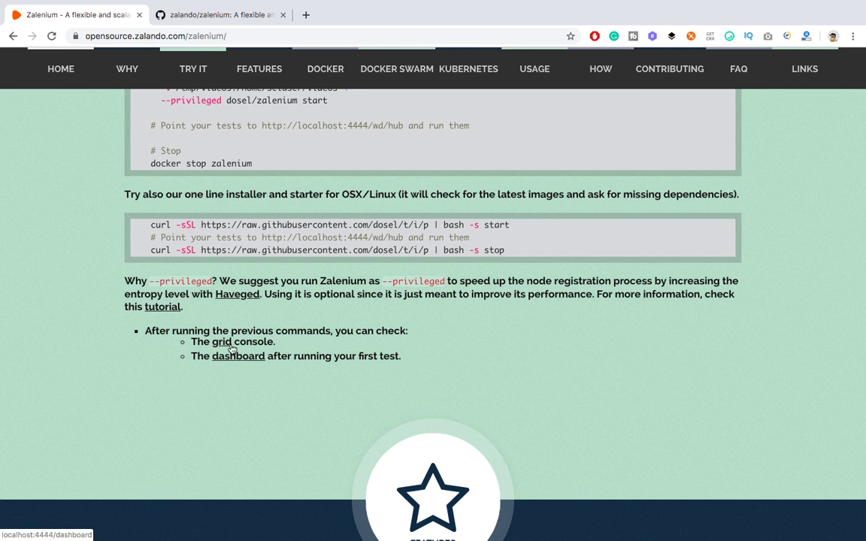
Step: Scroll past the Dashboard and Video Recording showcase to Additional Features and Docker
scroll(272, 451, "down", 3)
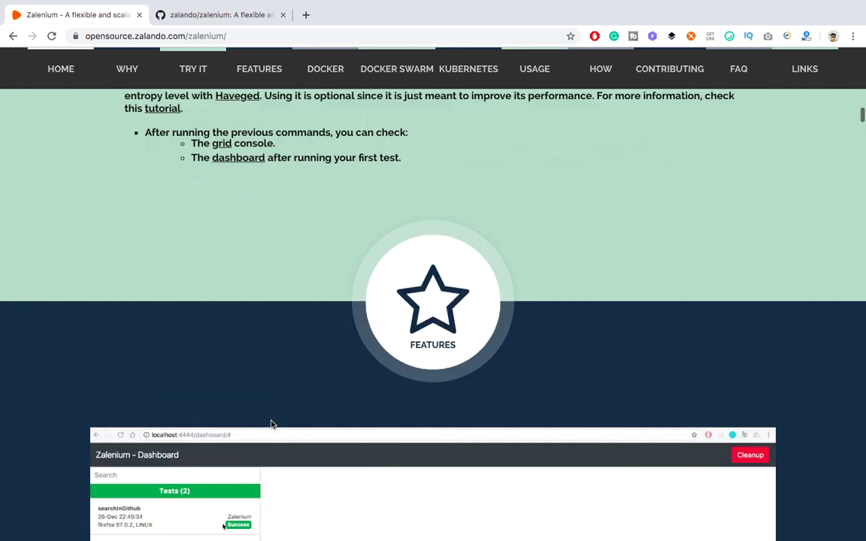
scroll(272, 425, "down", 4)
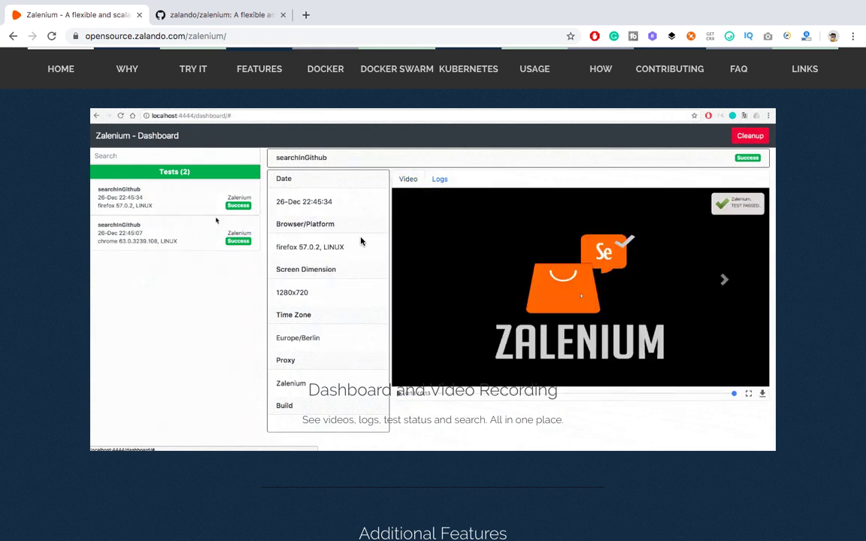
scroll(199, 347, "down", 3)
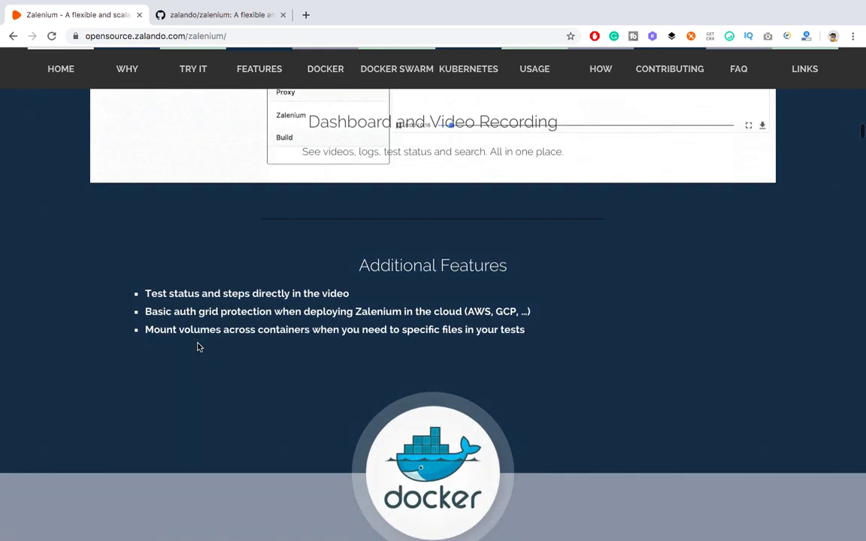
scroll(200, 347, "down", 2)
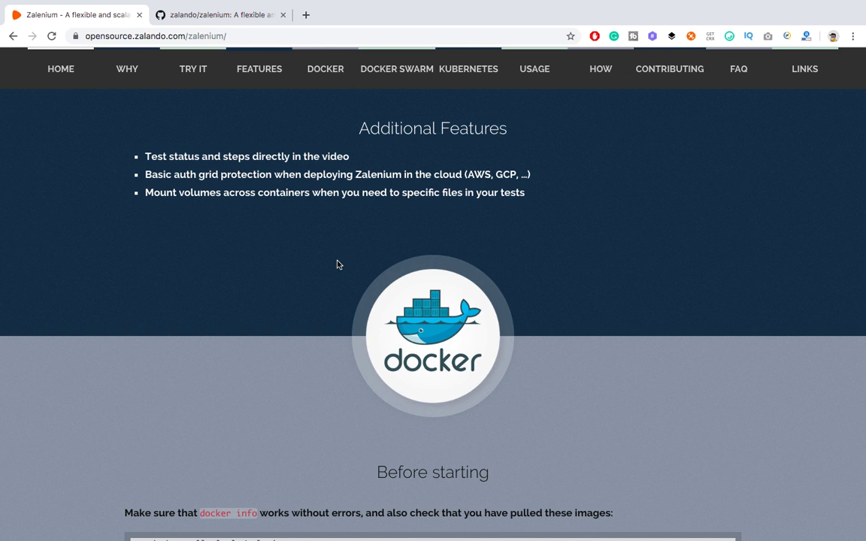
Step: Select both docker pull commands in the Docker section
scroll(337, 265, "down", 4)
scroll(247, 338, "down", 2)
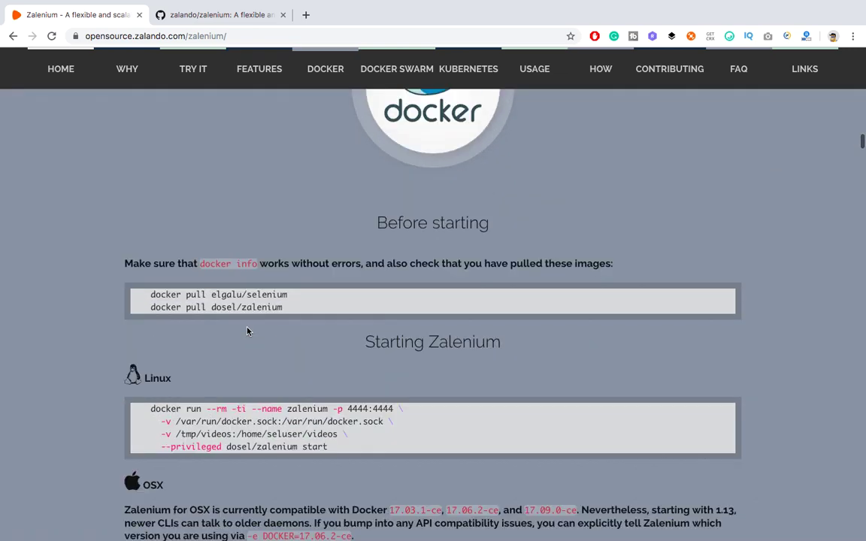
scroll(247, 330, "down", 1)
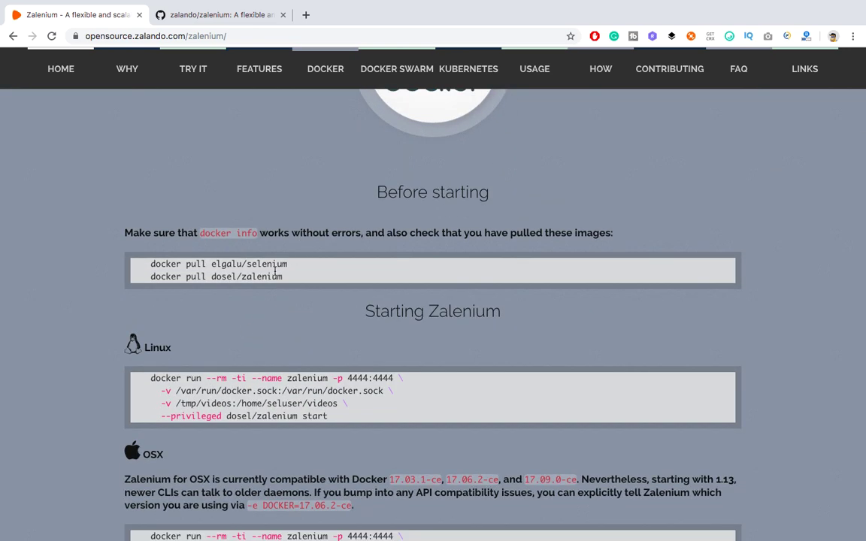
left_click_drag(302, 282, 133, 263)
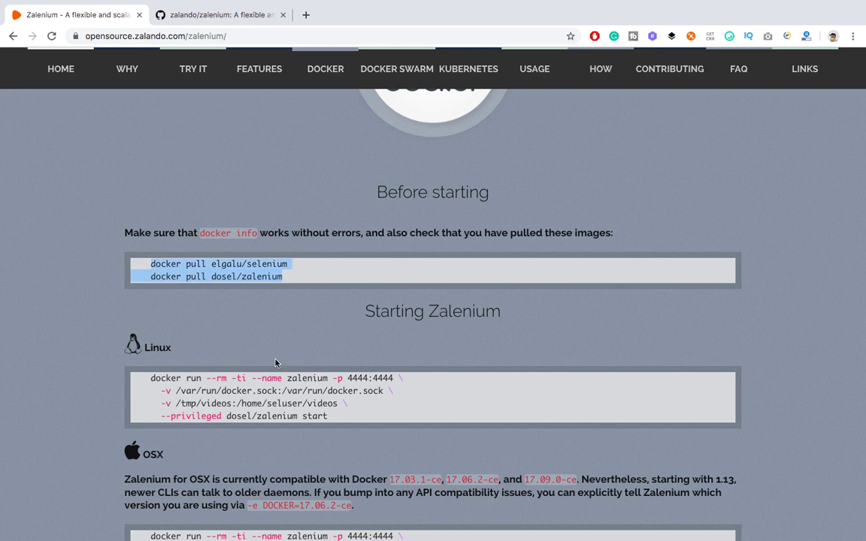
Step: Select the OSX docker run command, then the whole Windows docker run command
scroll(276, 363, "down", 2)
scroll(271, 301, "down", 2)
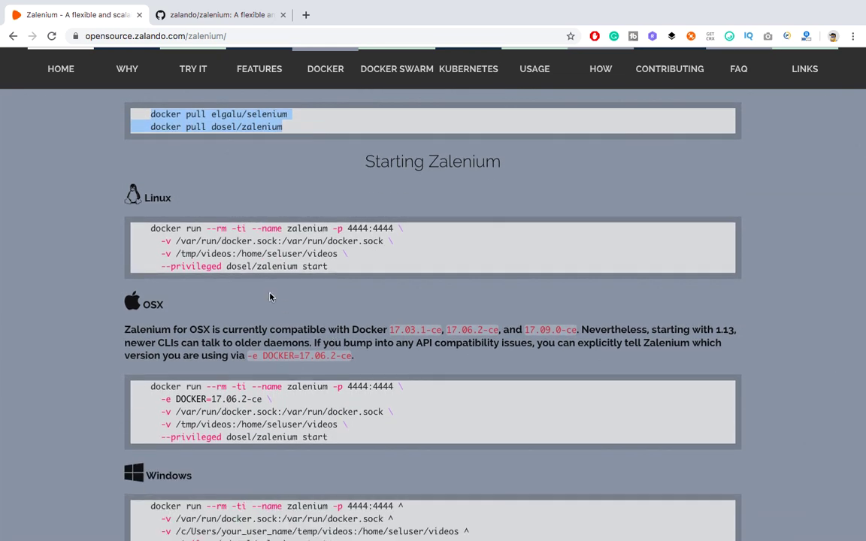
scroll(271, 297, "down", 2)
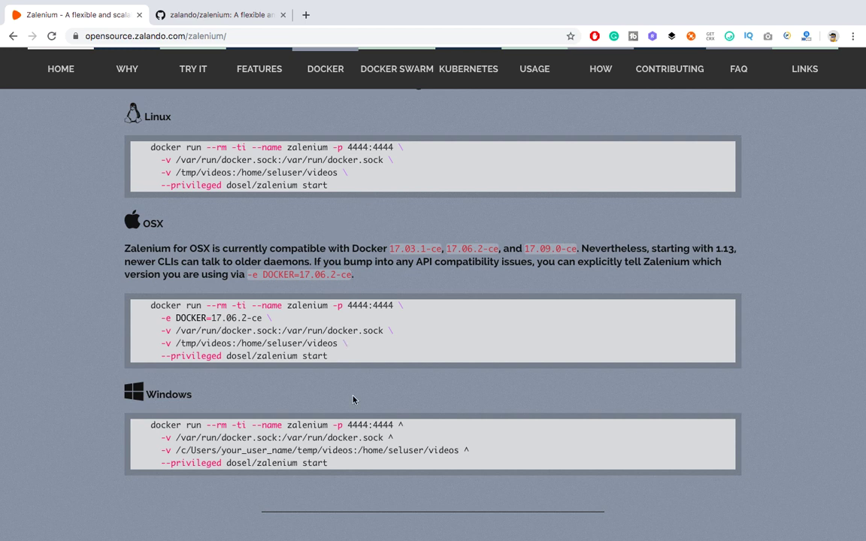
left_click_drag(345, 359, 148, 302)
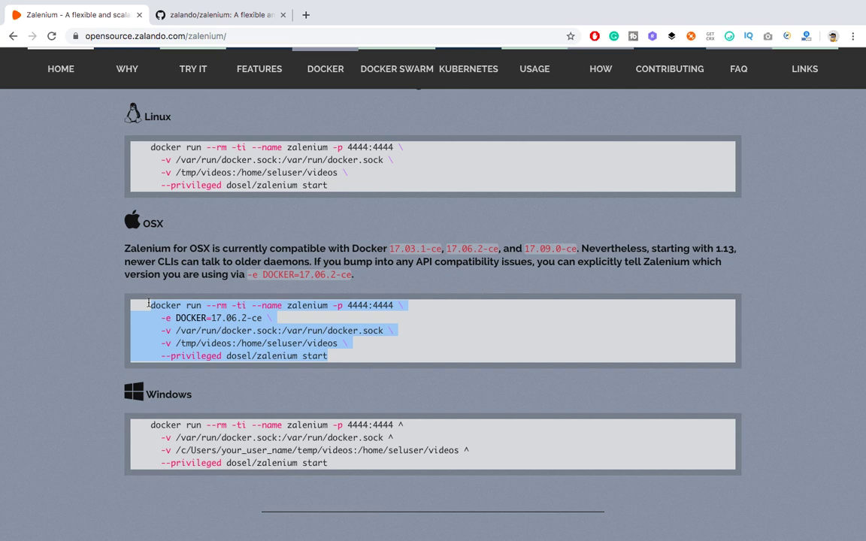
scroll(159, 357, "down", 5)
scroll(159, 357, "up", 2)
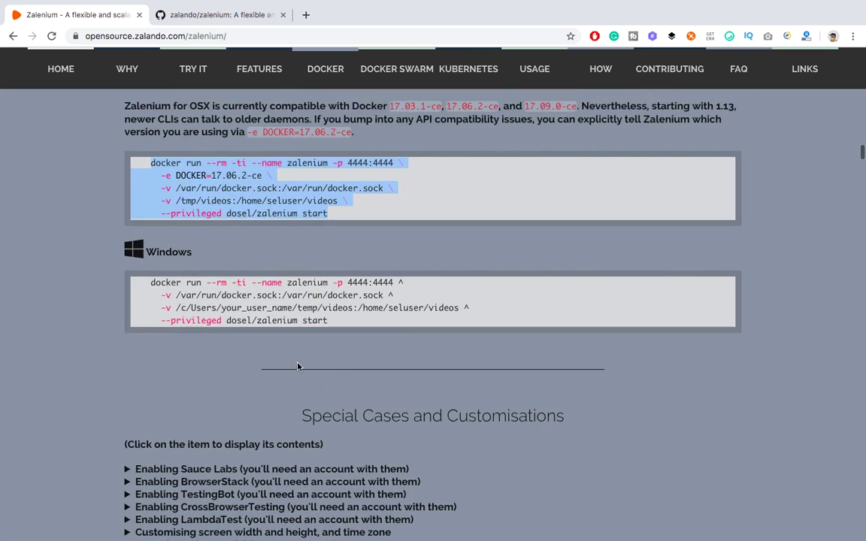
left_click_drag(341, 321, 145, 283)
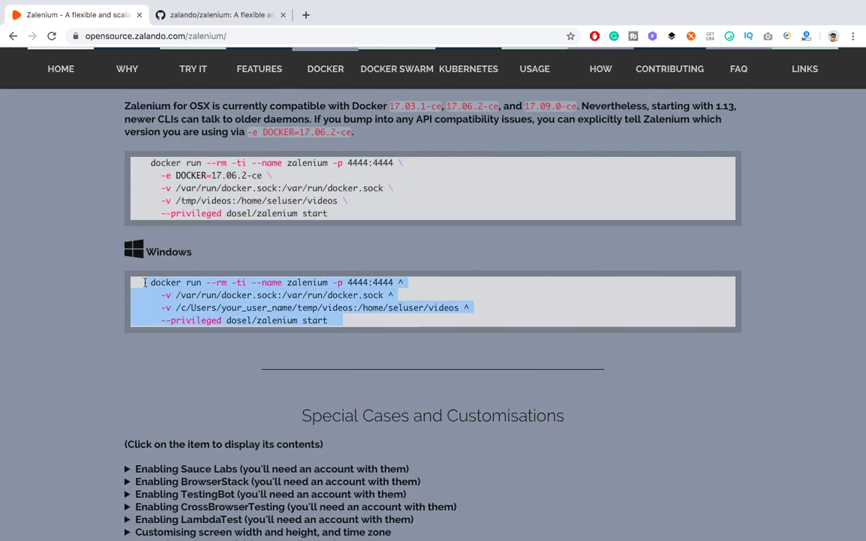
Step: Expand and collapse the Video Feature details, then reach More Configuration Parameters
scroll(179, 371, "down", 5)
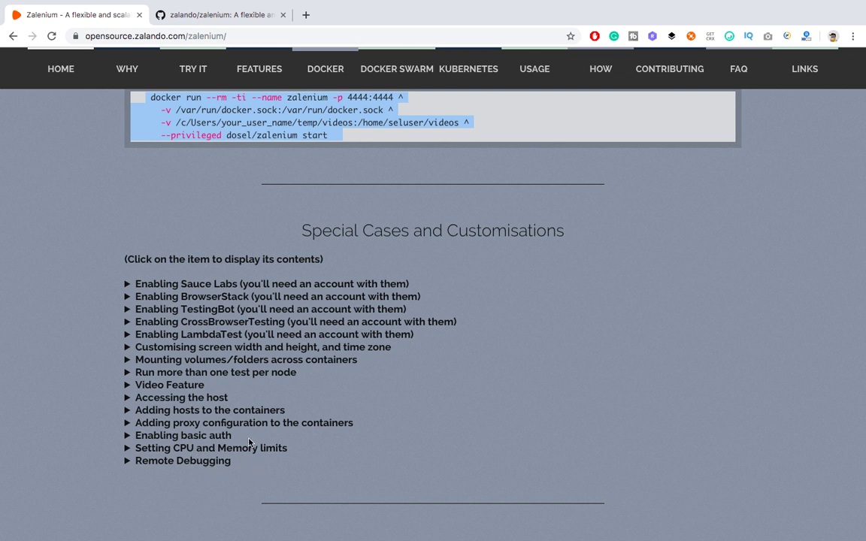
double_click(164, 384)
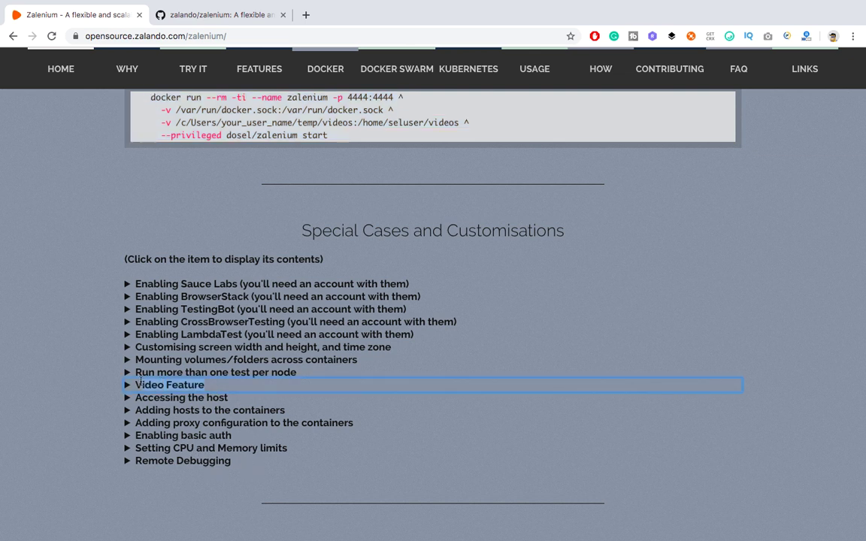
left_click(127, 385)
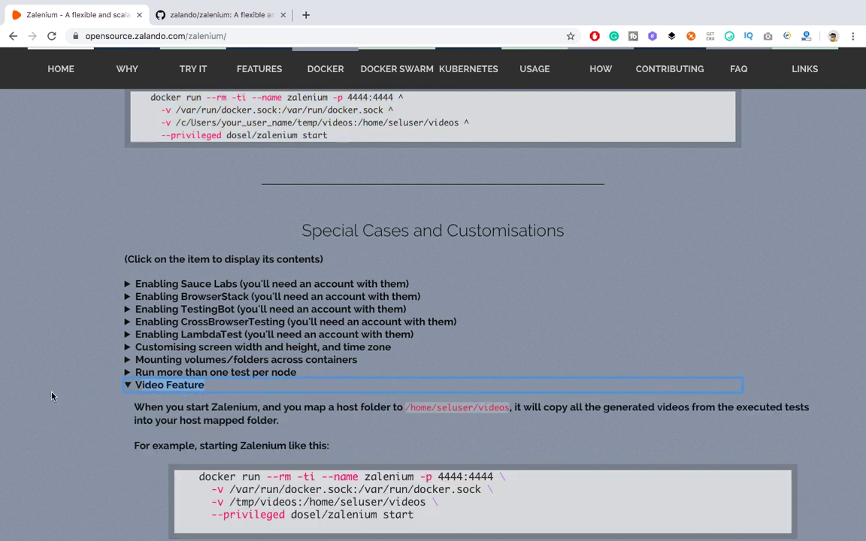
left_click(125, 386)
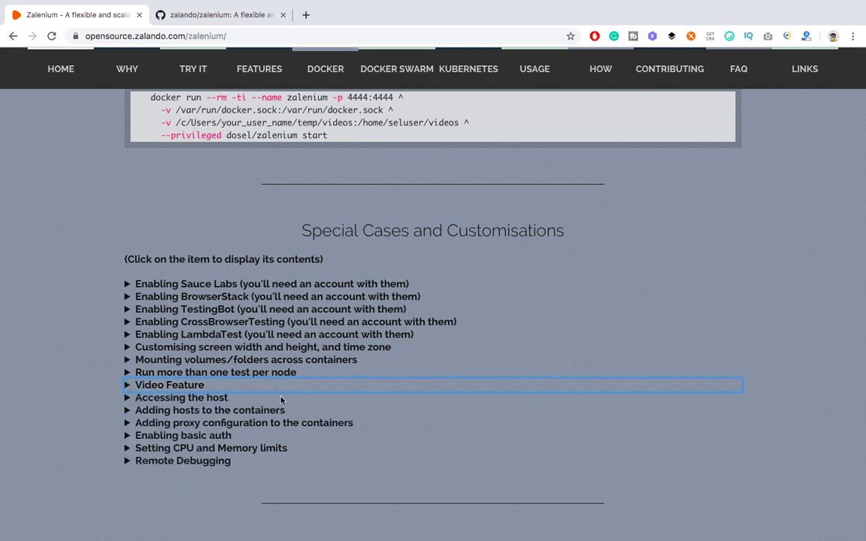
scroll(274, 467, "down", 4)
Step: Mark the videoRecordingEnabled default true and Europe in the timeZone default
scroll(272, 468, "down", 2)
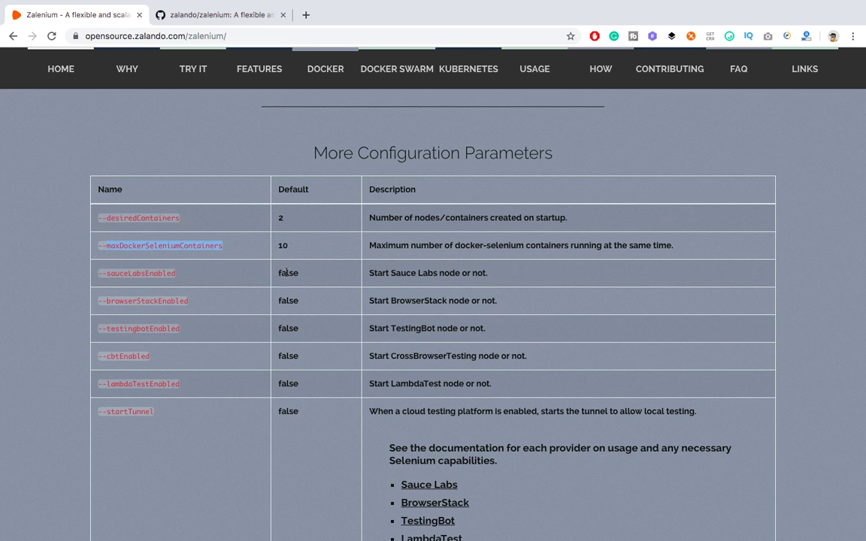
scroll(286, 325, "down", 3)
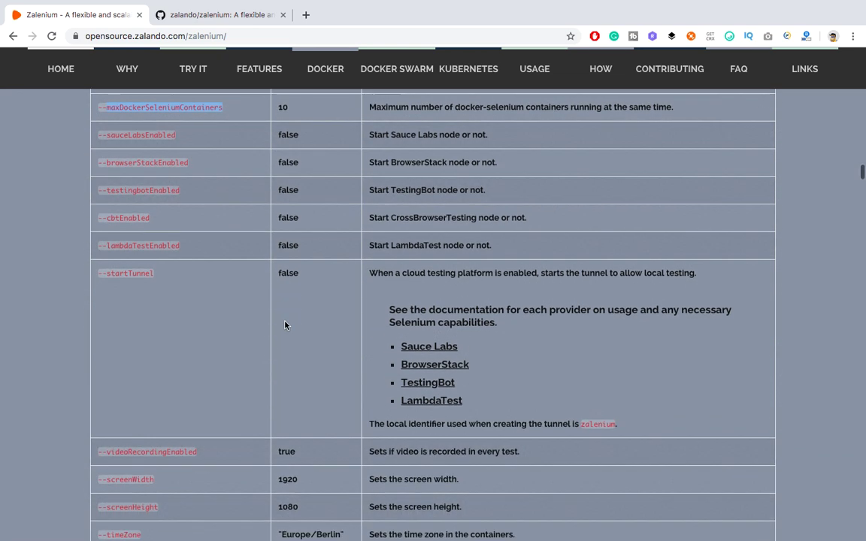
scroll(285, 325, "down", 2)
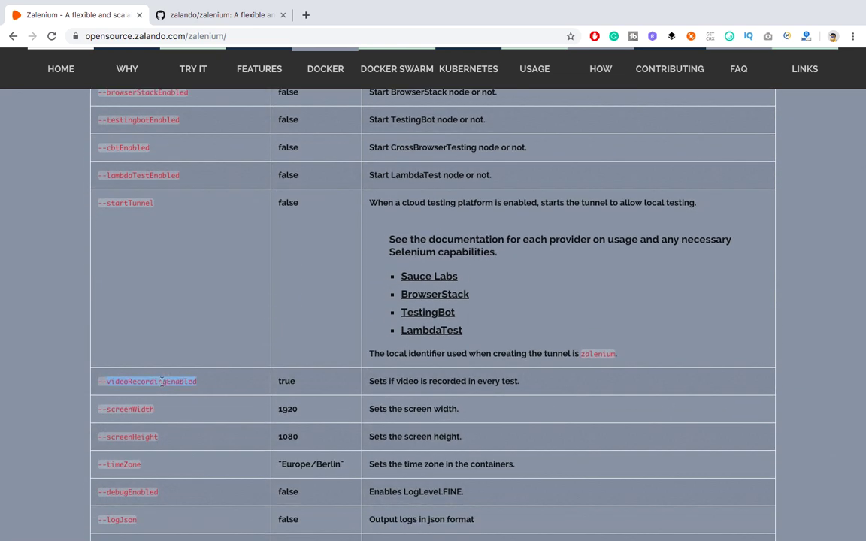
double_click(282, 382)
scroll(220, 430, "down", 2)
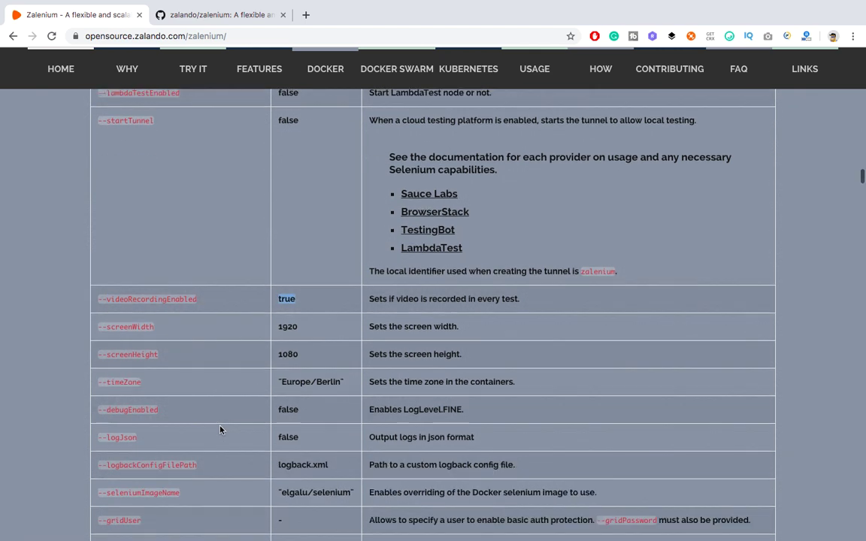
scroll(137, 353, "down", 2)
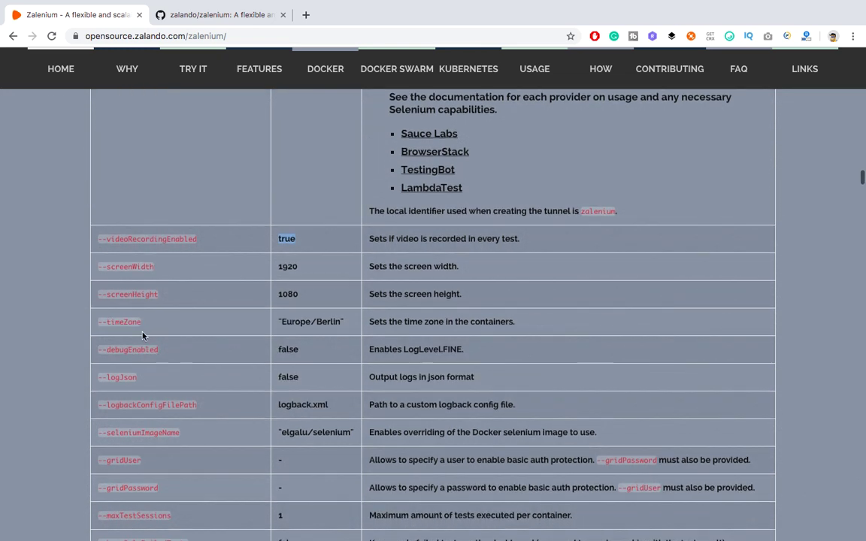
double_click(296, 321)
scroll(228, 406, "down", 3)
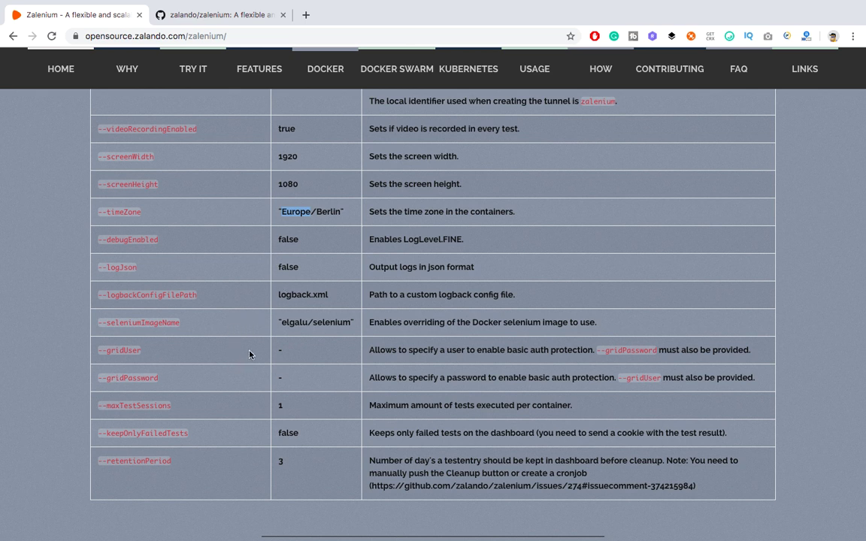
left_click(137, 239)
Step: Scroll past Environment Variables and One line starters to the Kubernetes section
scroll(231, 346, "down", 4)
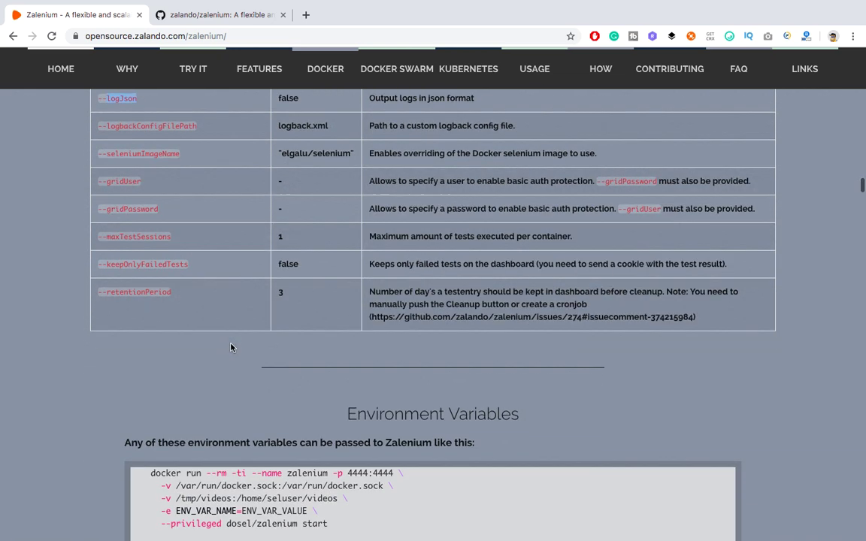
scroll(232, 347, "down", 2)
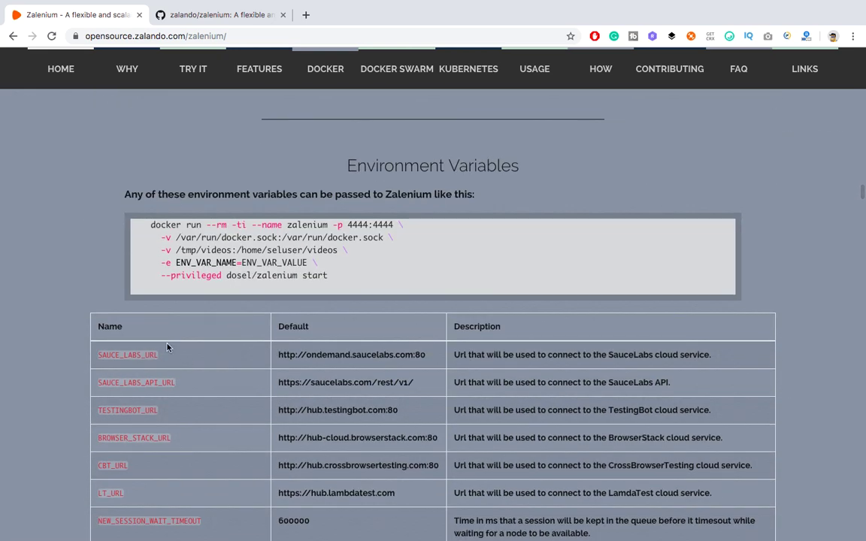
scroll(178, 369, "down", 1)
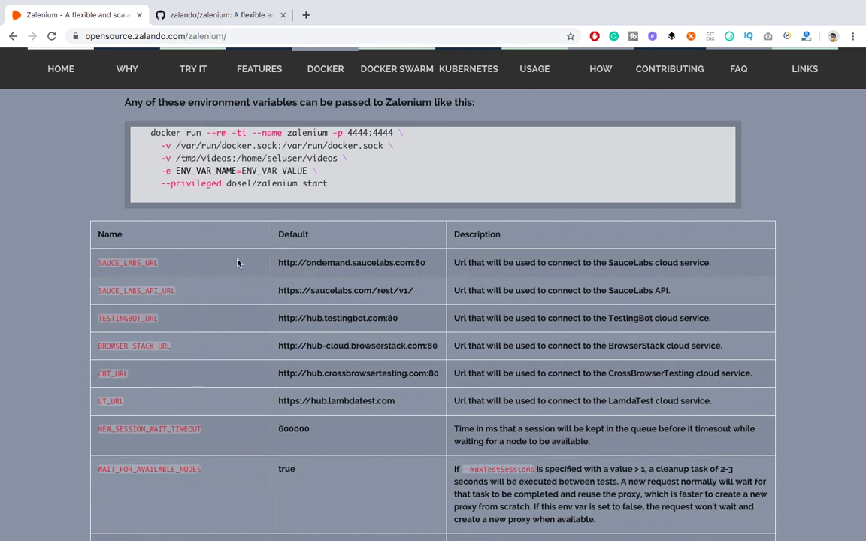
scroll(184, 320, "down", 9)
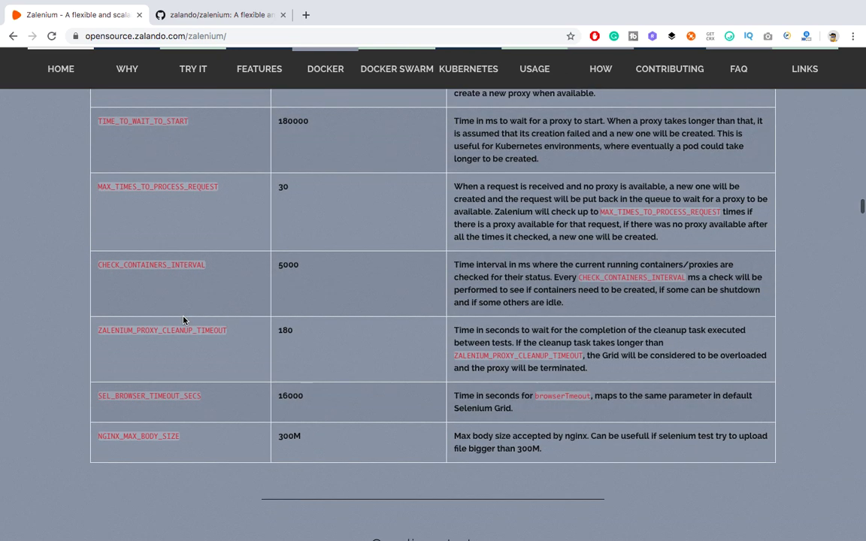
scroll(184, 316, "down", 6)
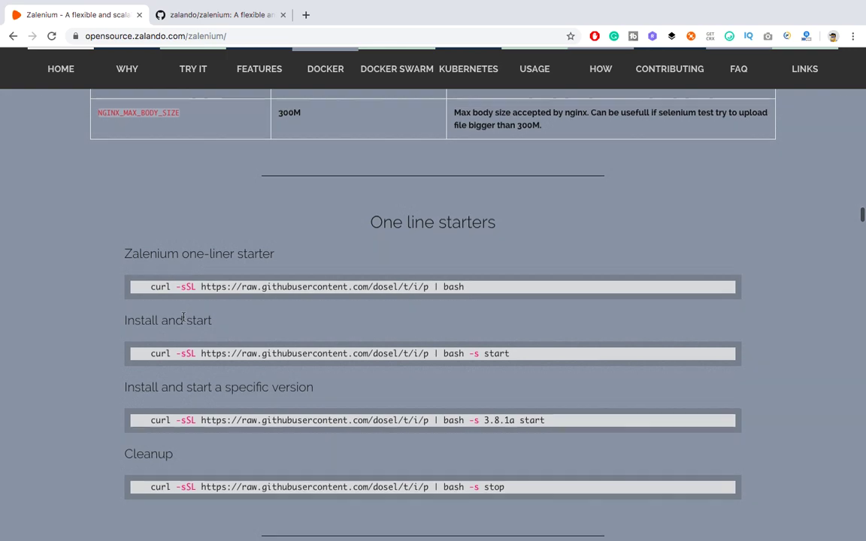
scroll(186, 319, "down", 10)
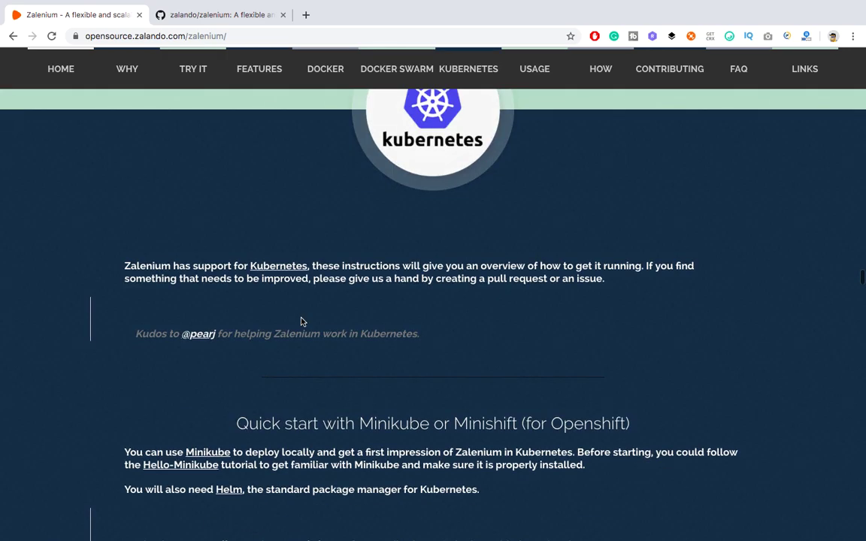
Step: Scroll through the Kubernetes instructions down to the Usage section's Live Preview image
scroll(300, 322, "up", 3)
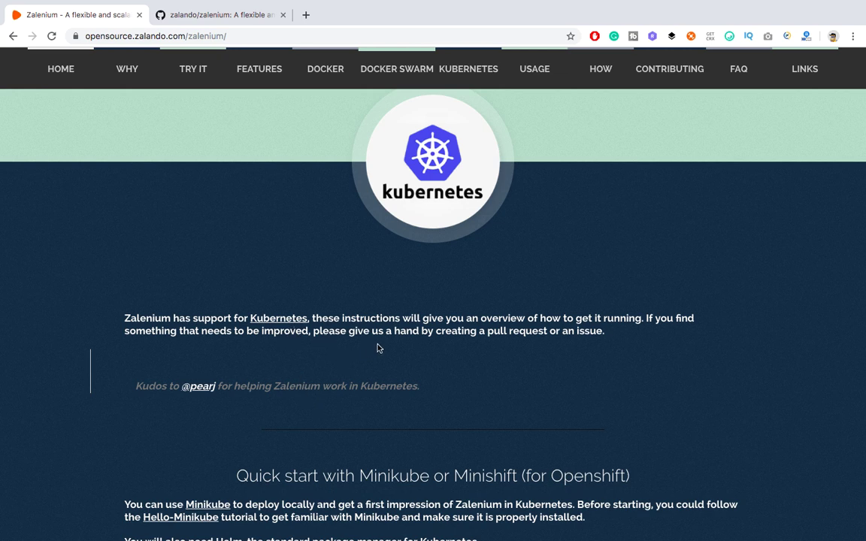
scroll(378, 348, "down", 10)
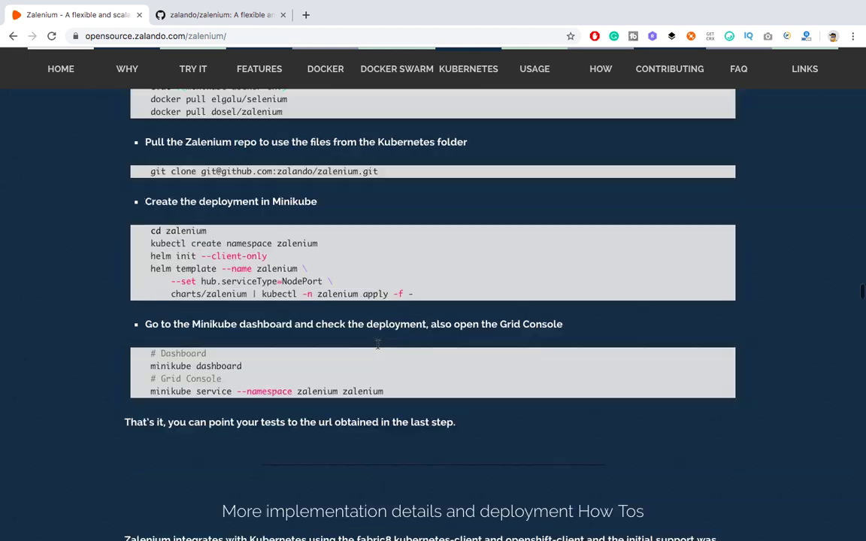
scroll(377, 344, "down", 15)
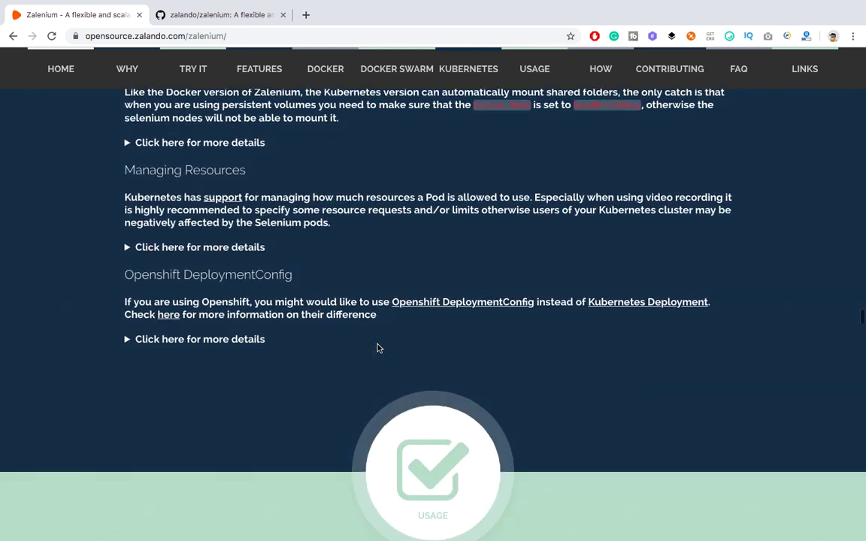
scroll(378, 348, "down", 3)
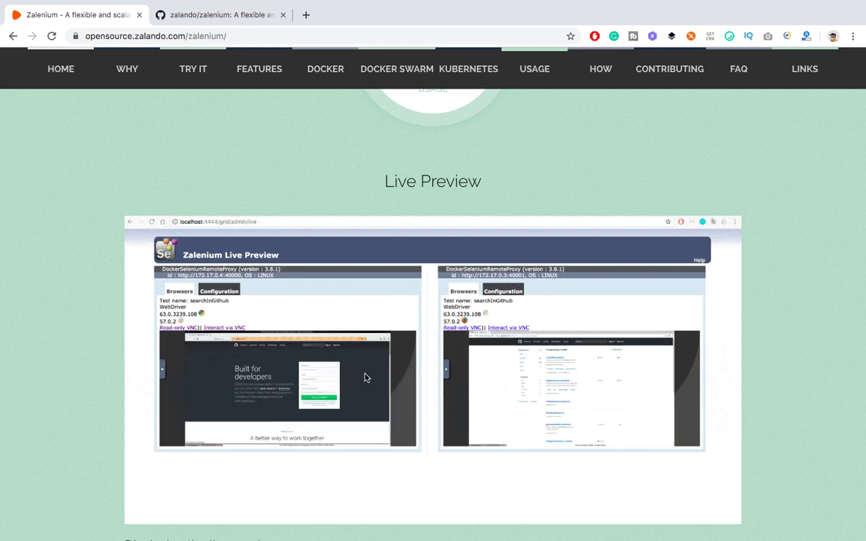
scroll(365, 377, "down", 5)
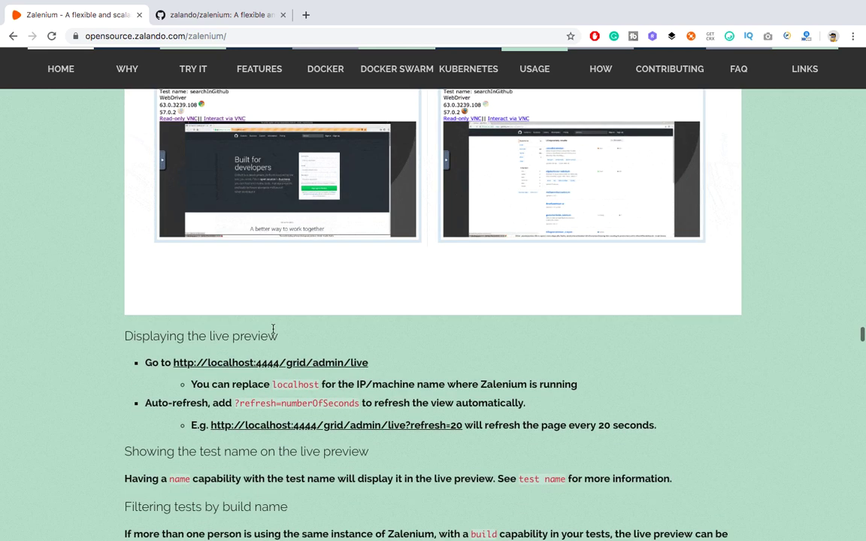
scroll(272, 329, "up", 3)
scroll(272, 328, "up", 1)
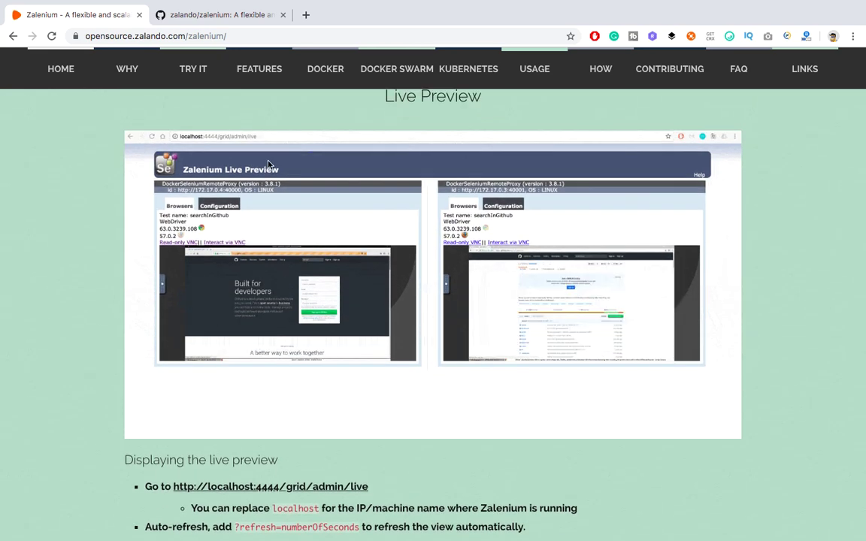
scroll(261, 269, "down", 5)
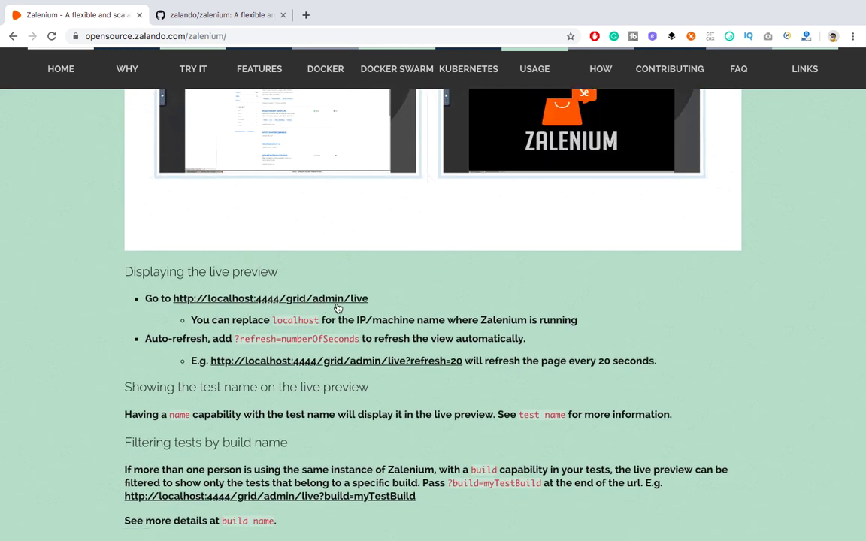
scroll(303, 380, "down", 8)
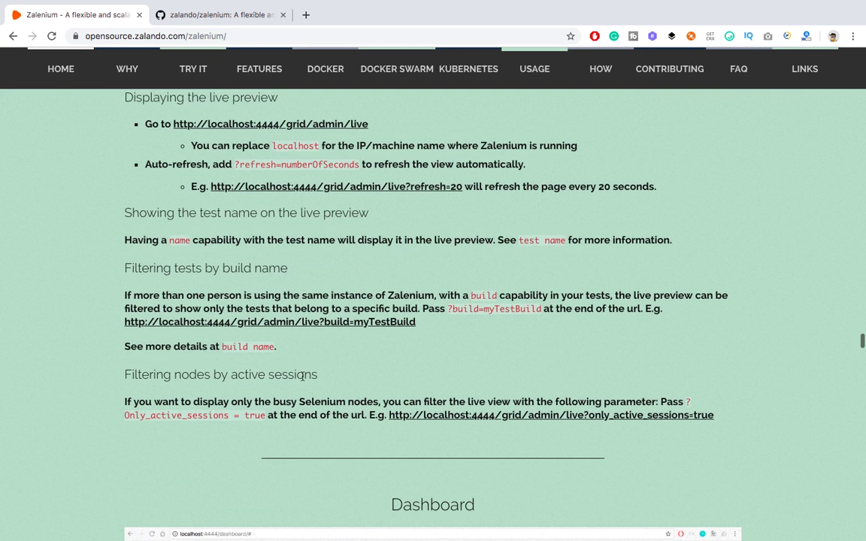
scroll(303, 379, "down", 20)
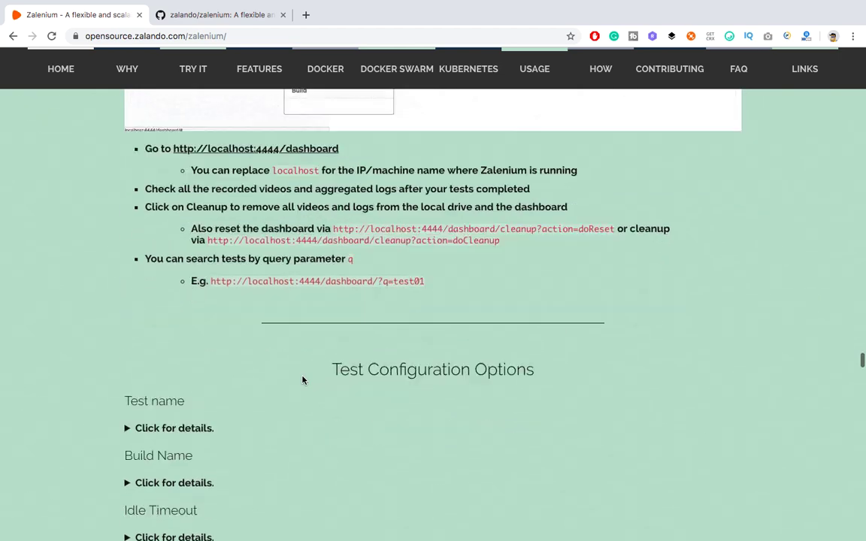
scroll(303, 380, "down", 15)
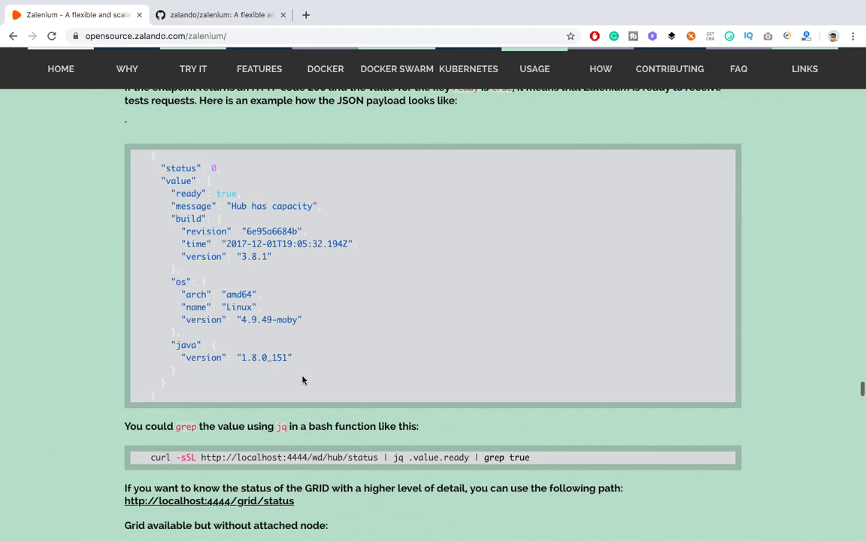
scroll(302, 379, "down", 6)
scroll(302, 376, "down", 18)
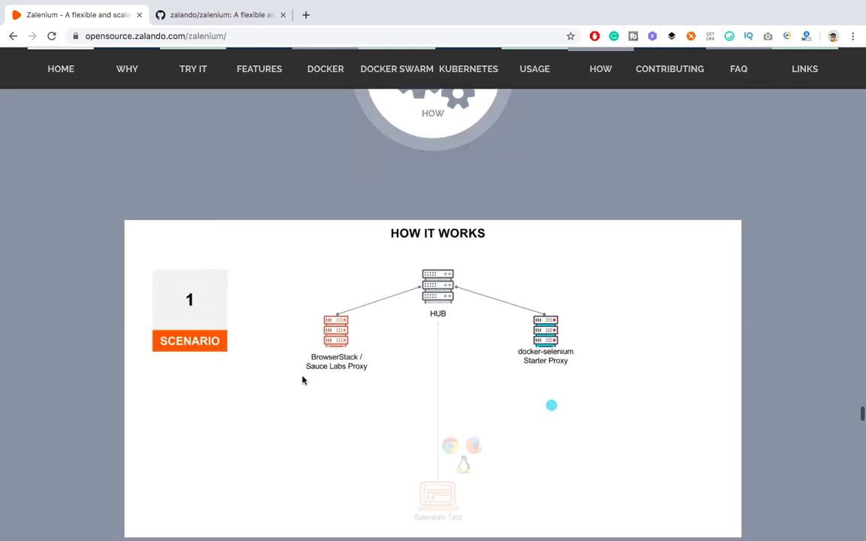
scroll(302, 380, "down", 12)
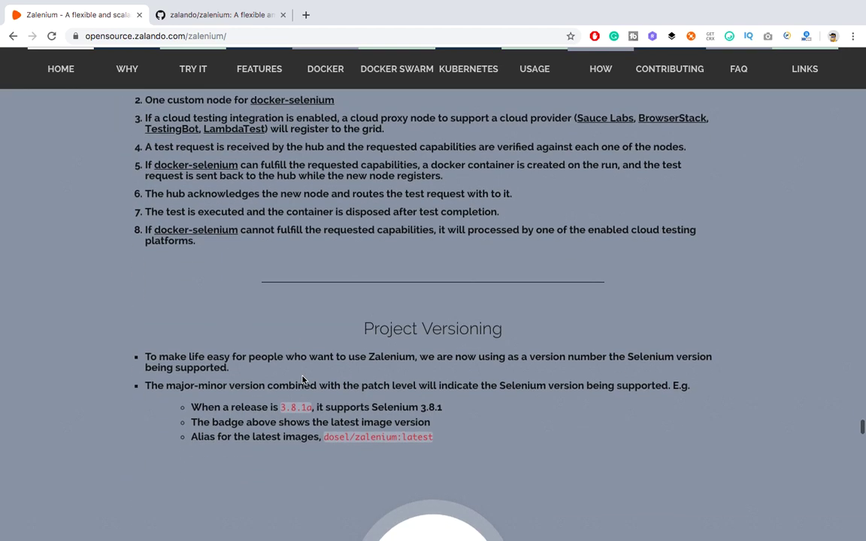
scroll(302, 380, "down", 16)
scroll(303, 379, "down", 20)
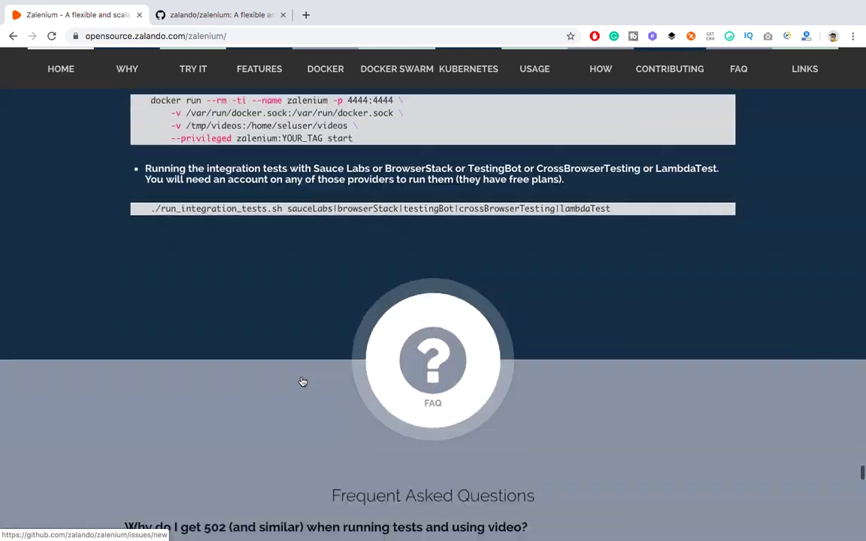
scroll(302, 382, "down", 20)
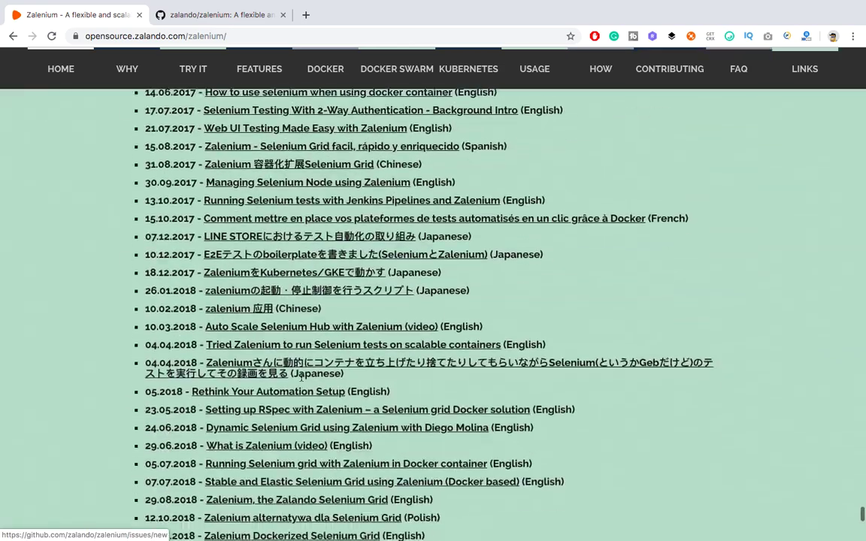
scroll(302, 381, "up", 15)
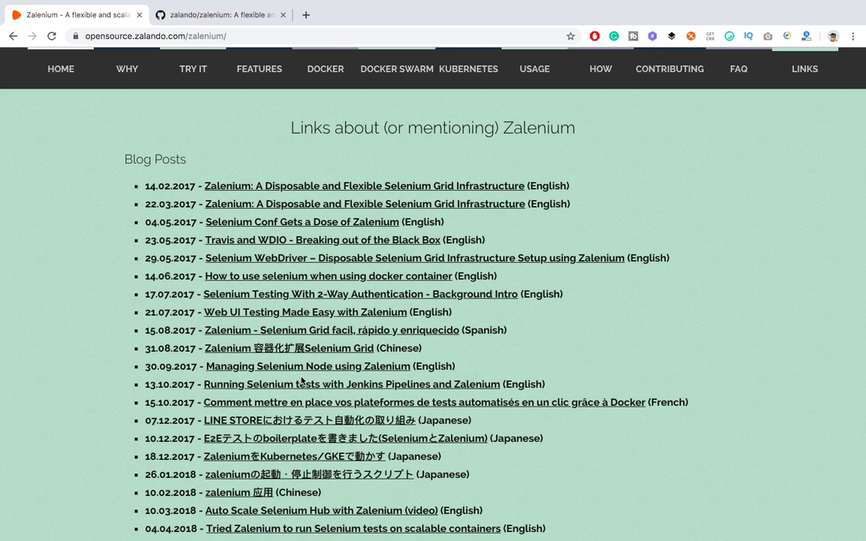
scroll(303, 382, "down", 4)
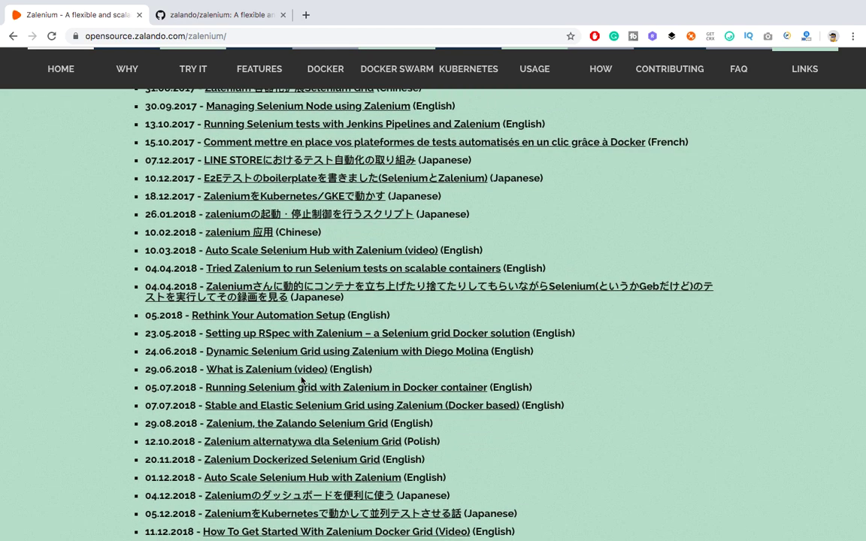
scroll(302, 382, "down", 6)
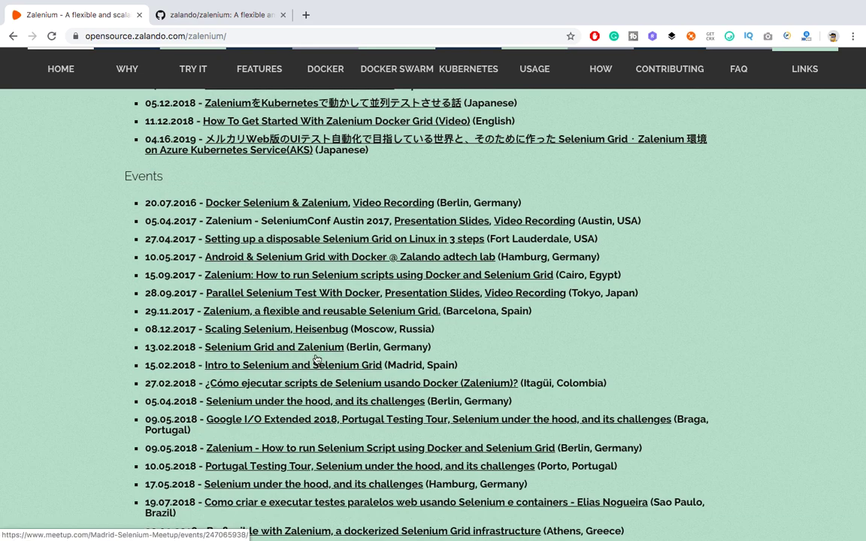
scroll(302, 295, "down", 3)
scroll(302, 293, "up", 20)
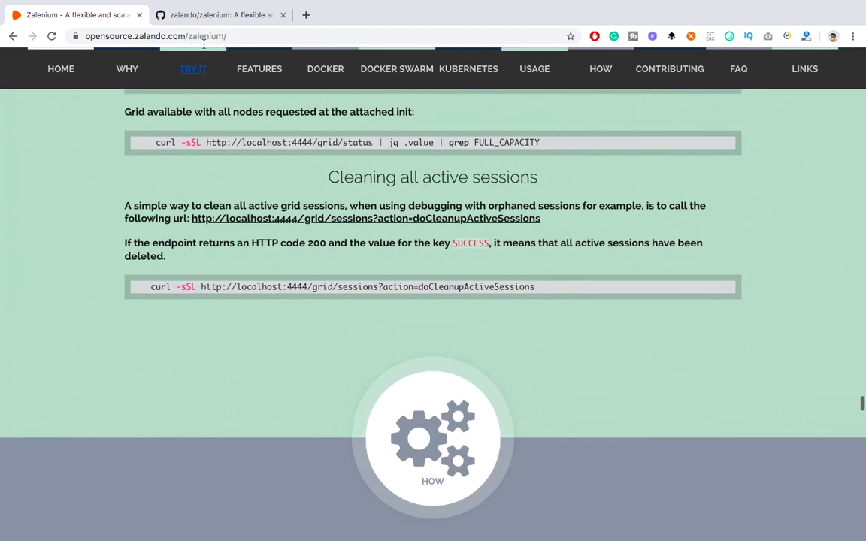
Step: Switch to the zalando/zalenium GitHub repository page and scroll through it
left_click(197, 15)
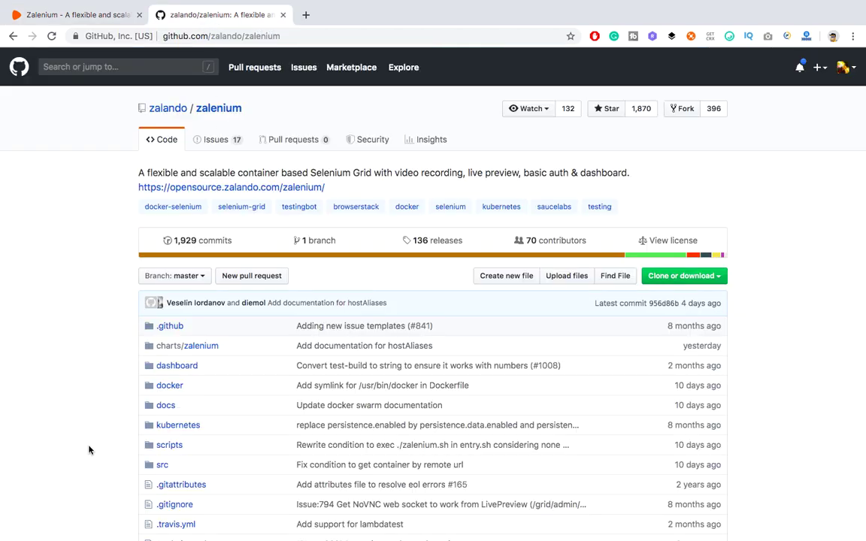
scroll(93, 451, "down", 3)
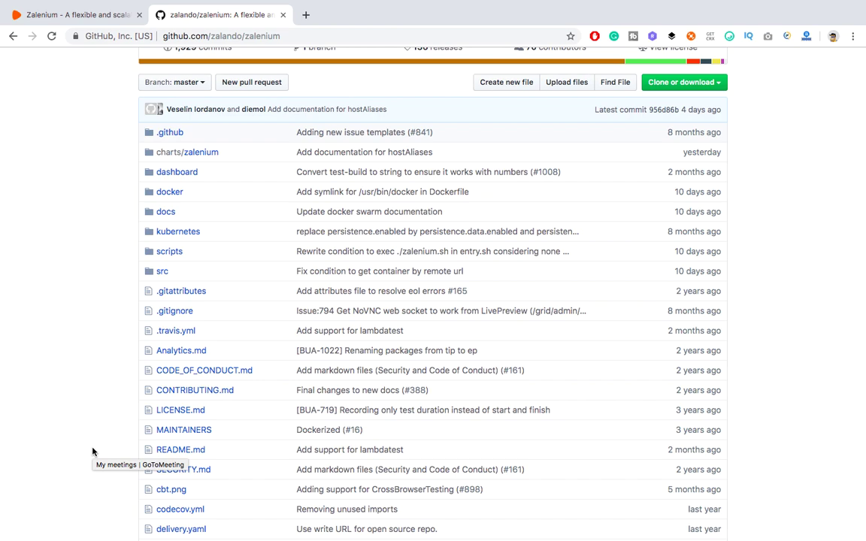
scroll(93, 451, "down", 5)
scroll(92, 451, "down", 3)
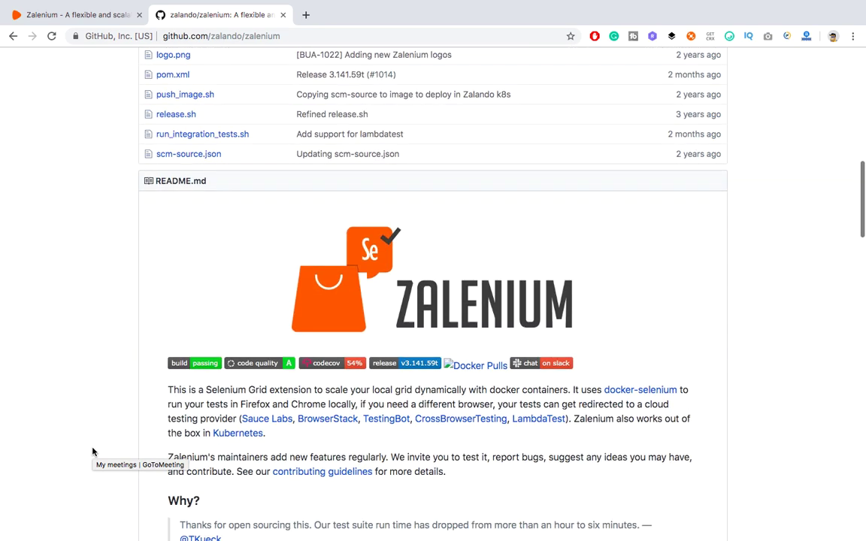
scroll(185, 359, "up", 8)
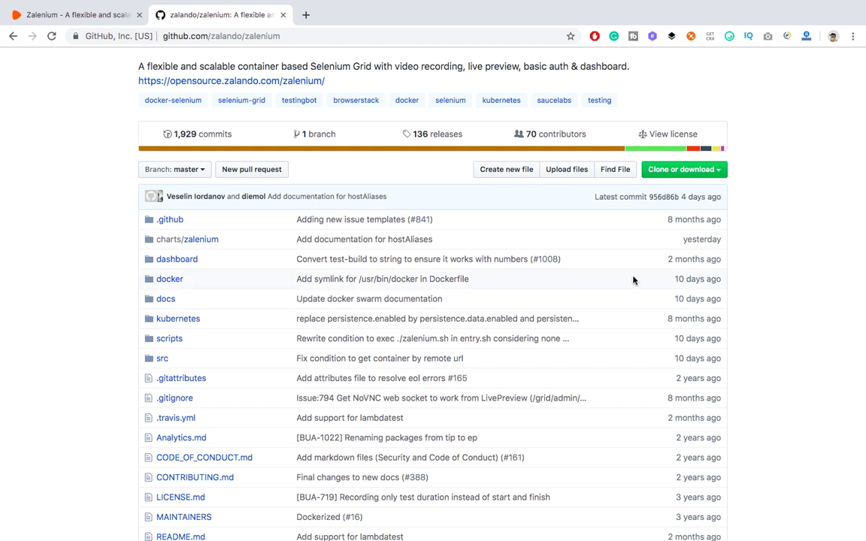
Step: Open the repository's docker folder and read through its Dockerfile
left_click(172, 280)
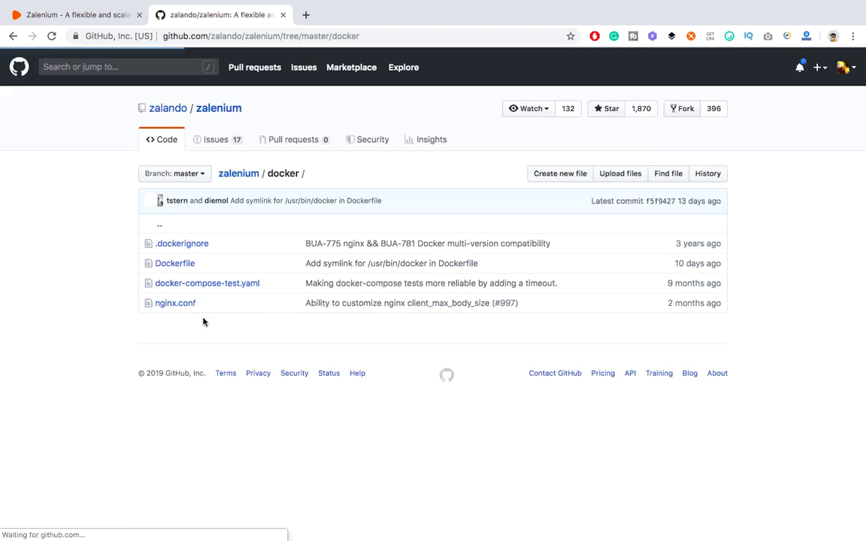
left_click(178, 265)
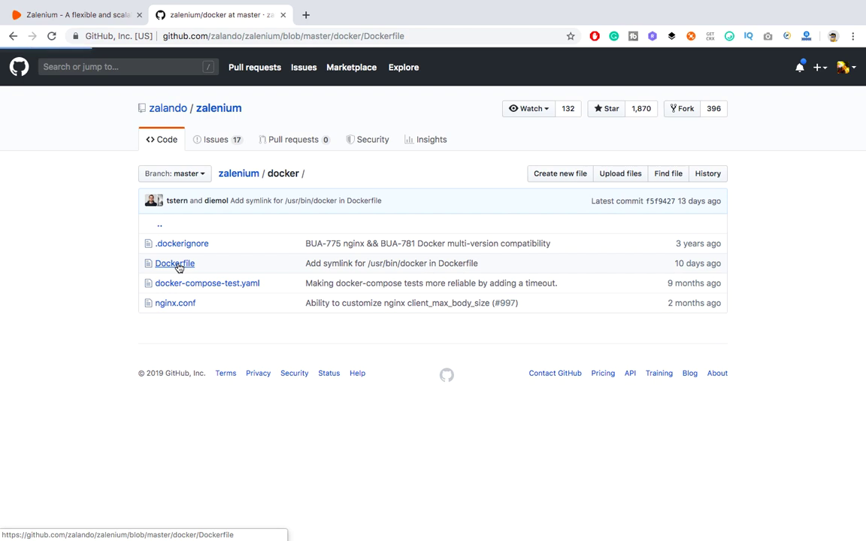
scroll(372, 358, "down", 2)
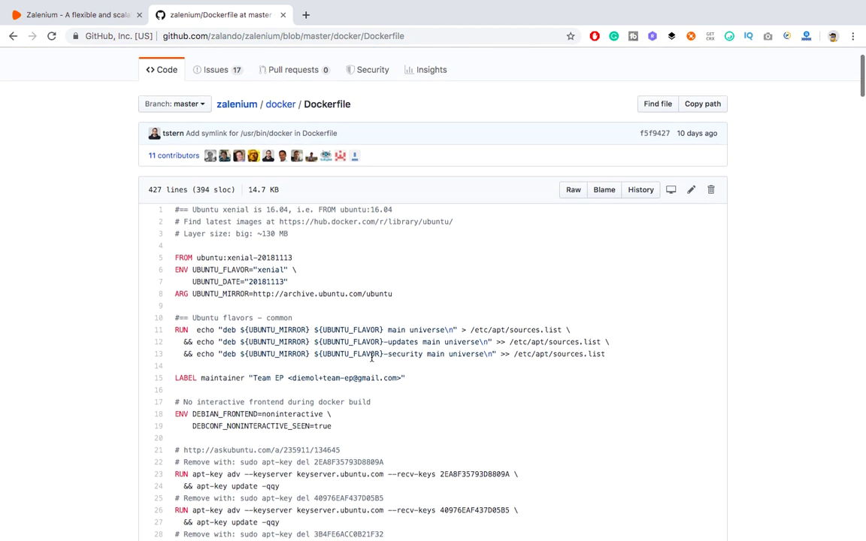
scroll(214, 272, "down", 3)
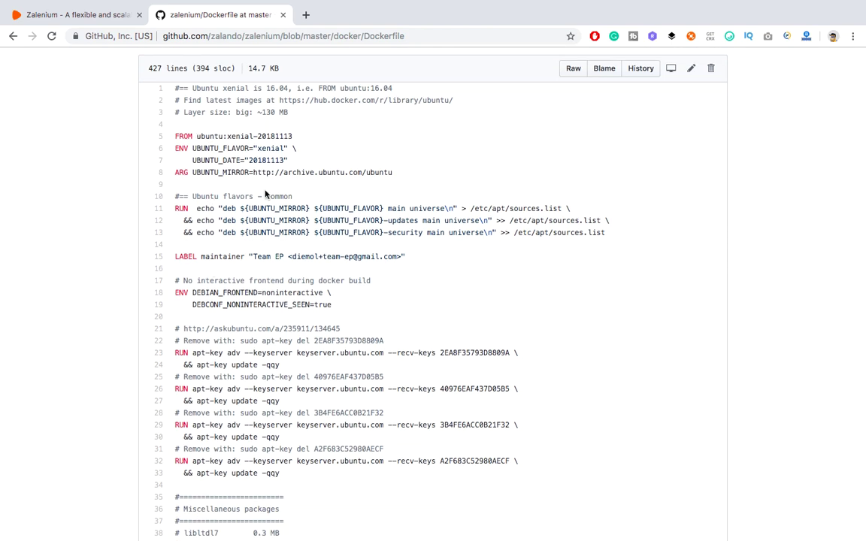
scroll(264, 193, "down", 5)
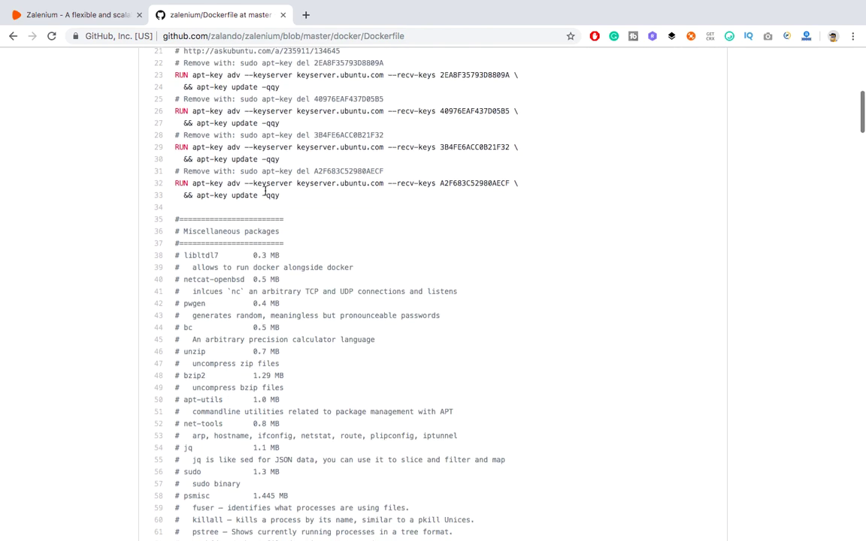
scroll(161, 148, "up", 10)
Step: Return to the docker folder, visit the Zalando organisation page, and come back
left_click(12, 35)
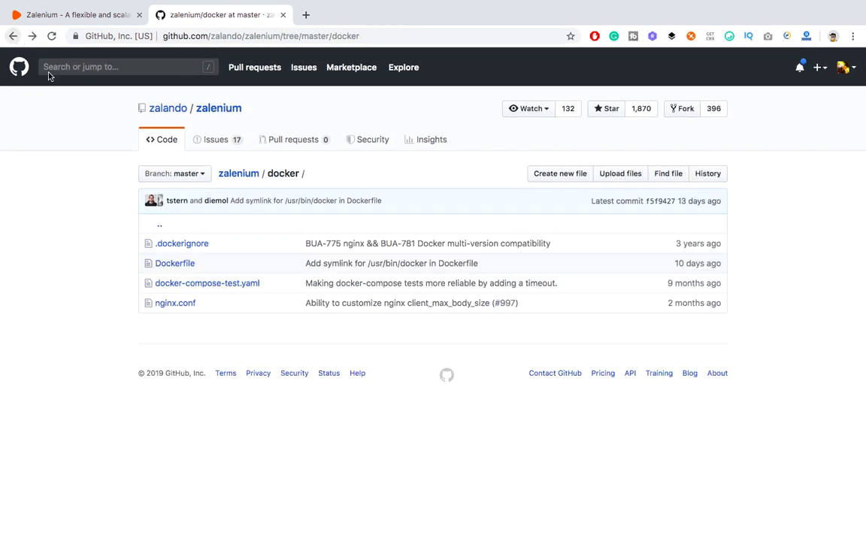
left_click(168, 108)
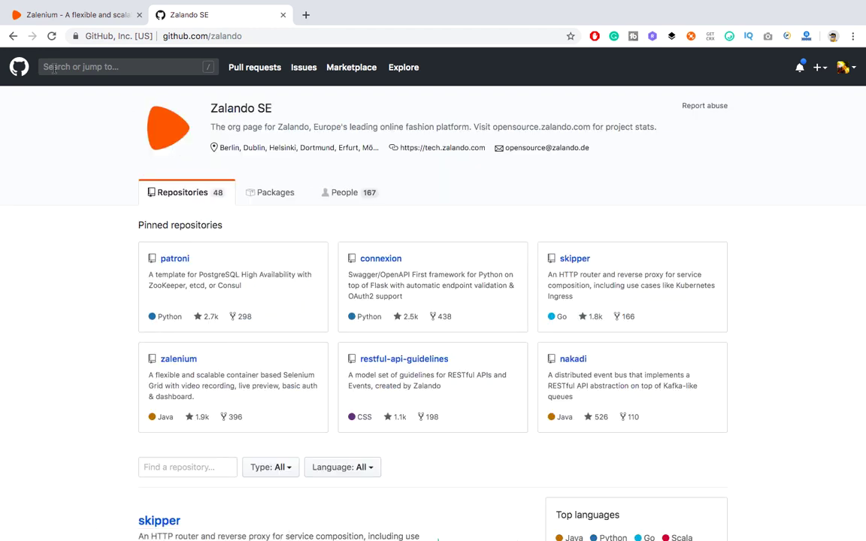
left_click(11, 36)
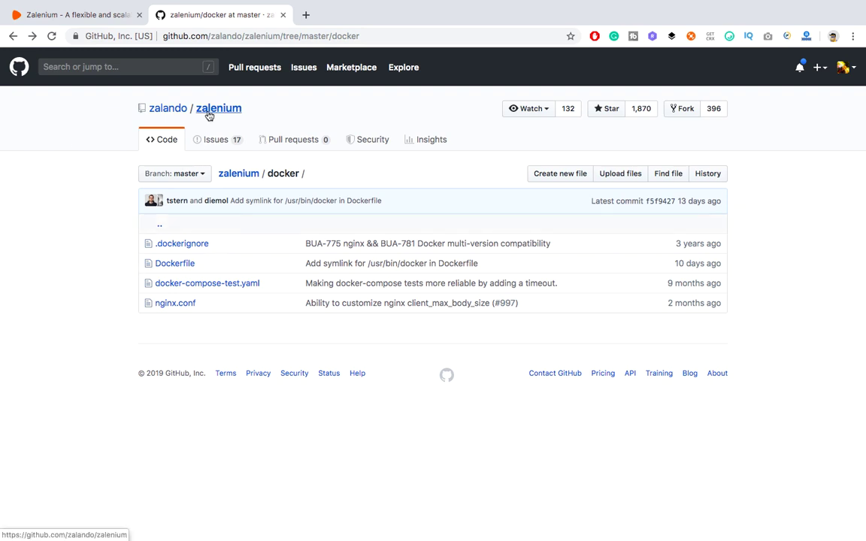
Step: Open the zalenium repository page and scroll down to the README's Getting Started section
left_click(209, 110)
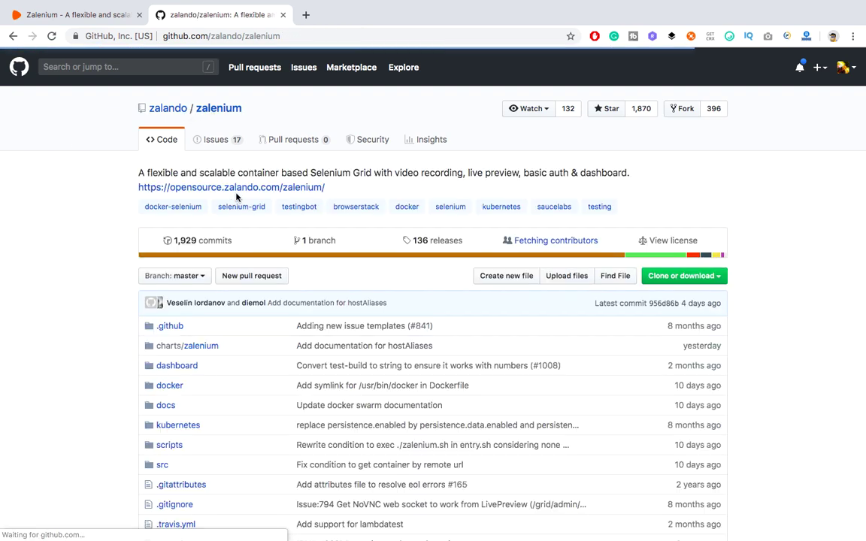
scroll(250, 291, "down", 4)
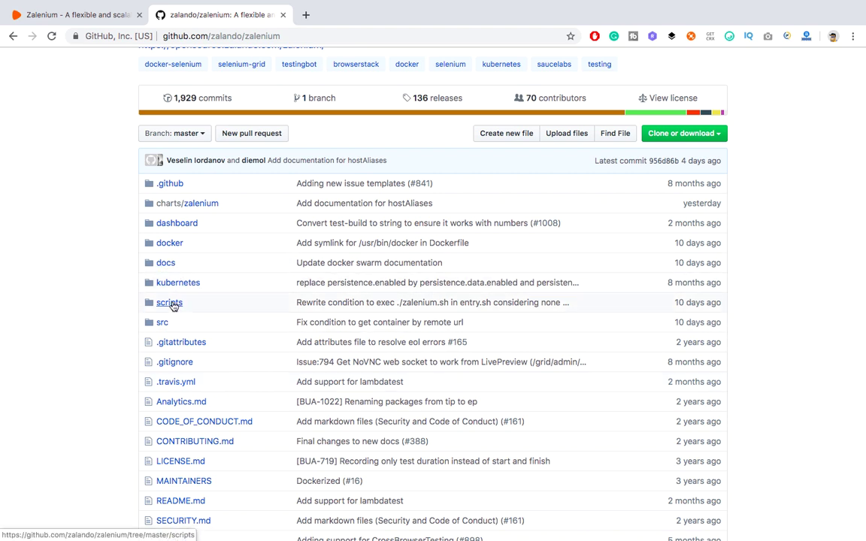
scroll(223, 468, "down", 9)
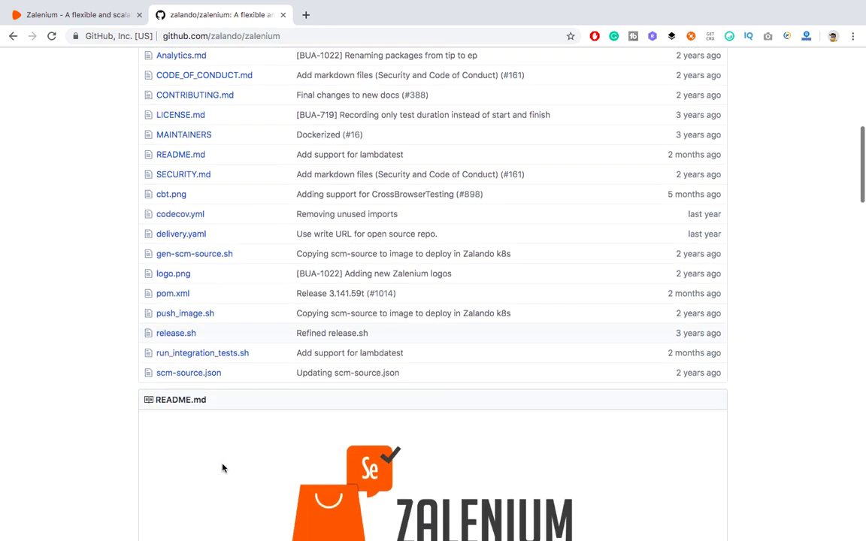
scroll(223, 467, "down", 10)
scroll(222, 466, "down", 3)
scroll(222, 466, "down", 10)
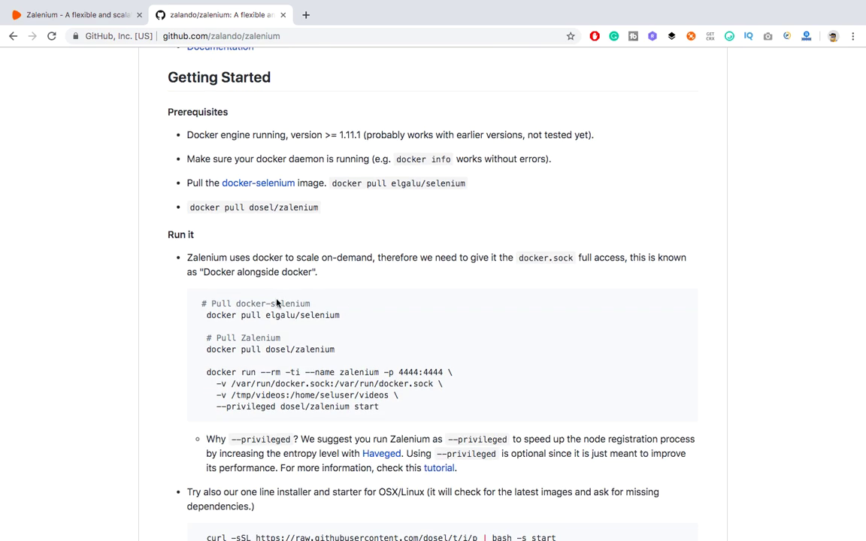
Step: Return to the Zalenium website tab, showing the configuration parameters table
left_click(83, 16)
scroll(234, 246, "up", 20)
scroll(234, 249, "up", 20)
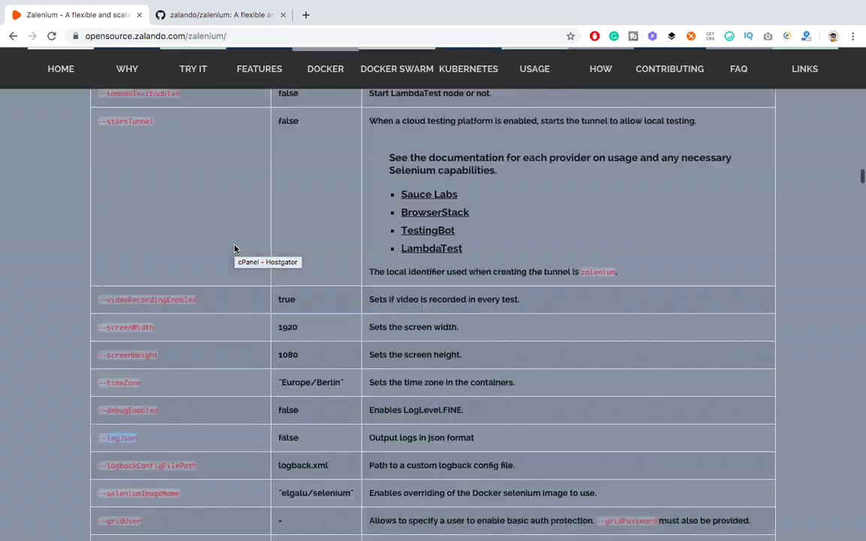
Step: Launch the Terminal app from system search
key("super+space")
type("te")
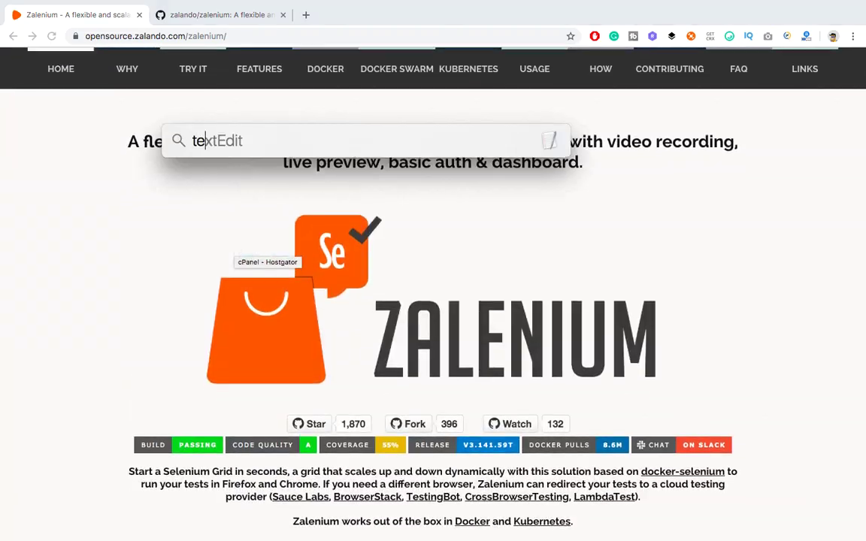
type("rminal")
key("Return")
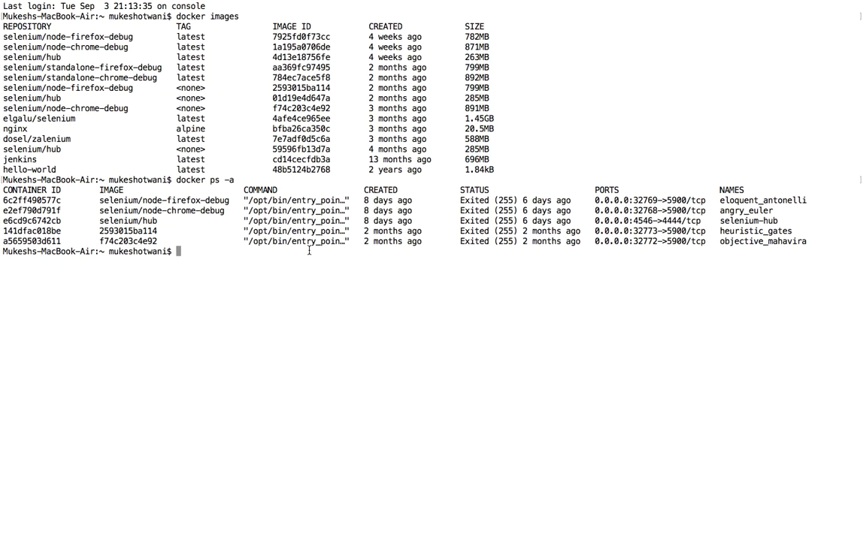
Step: Wipe the Terminal with 'clear' after 'cls' fails
type("cls")
key("Return")
type("clear")
key("Return")
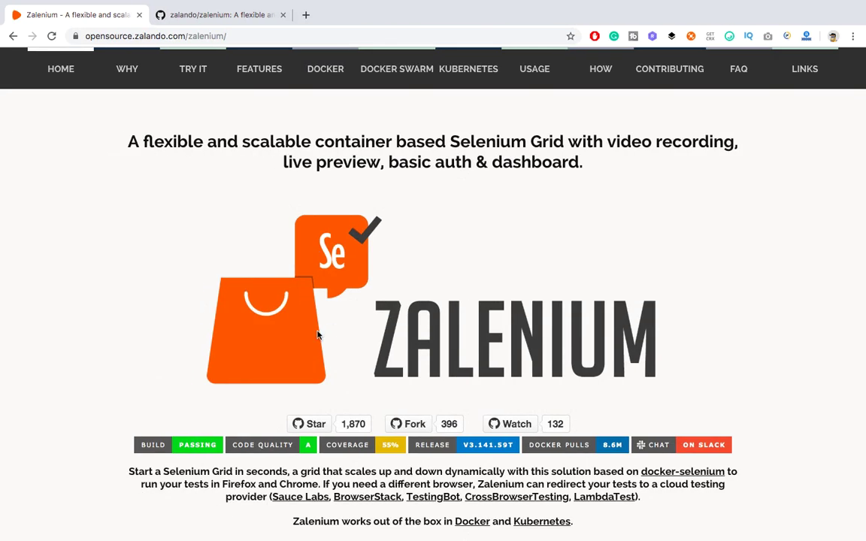
scroll(264, 346, "down", 15)
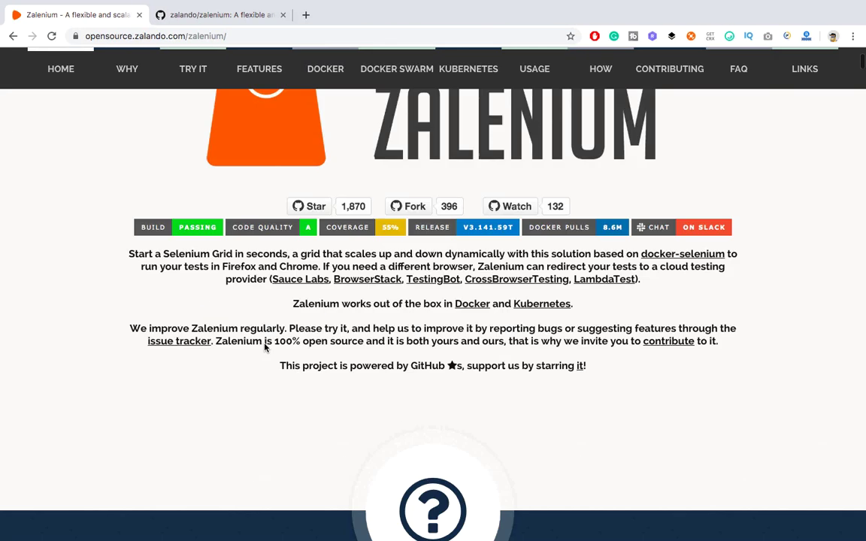
Step: Copy 'docker pull elgalu/selenium' from the site's Run it section and run it in Terminal
scroll(264, 345, "down", 5)
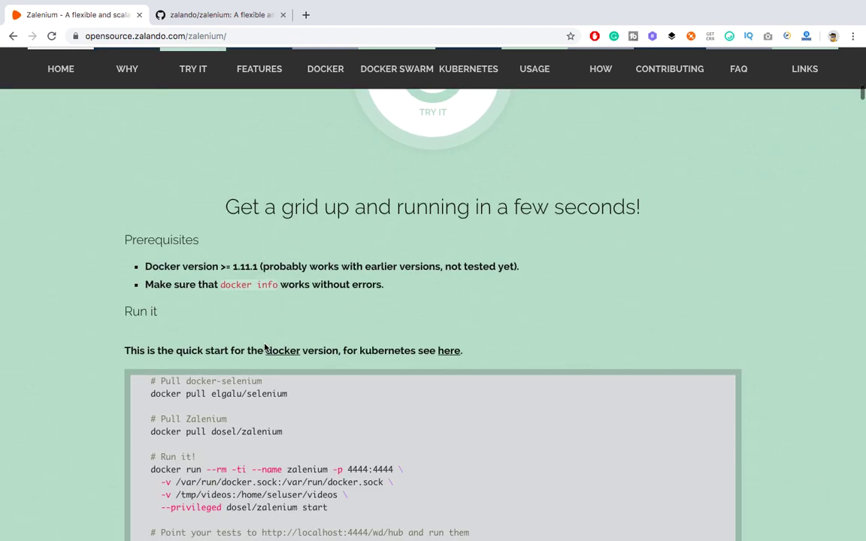
left_click_drag(289, 394, 152, 394)
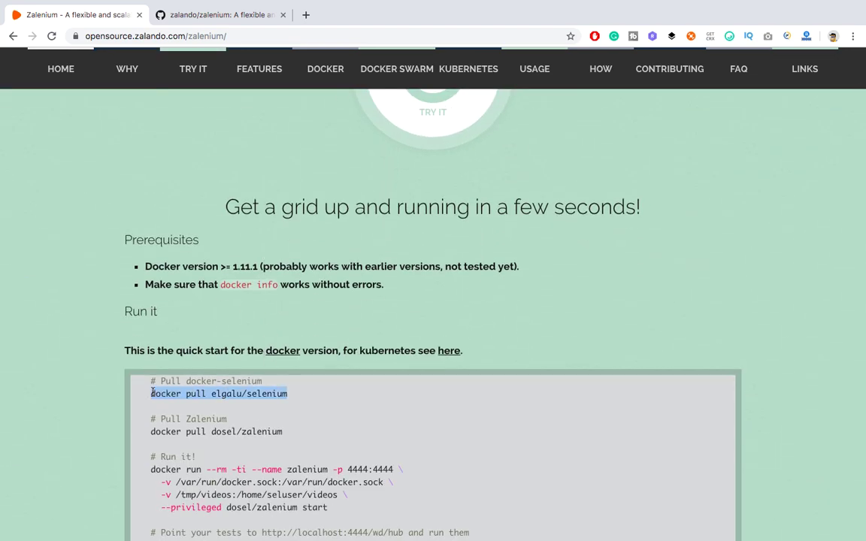
key("super+c")
key("super+Tab")
key("super+v")
key("Return")
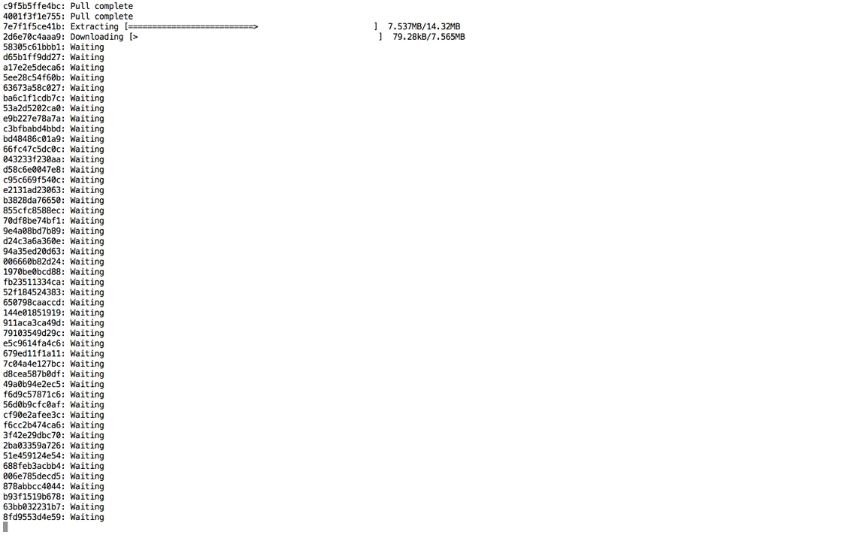
Step: Open a second Terminal window from the Dock's Terminal menu
mouse_move(361, 535)
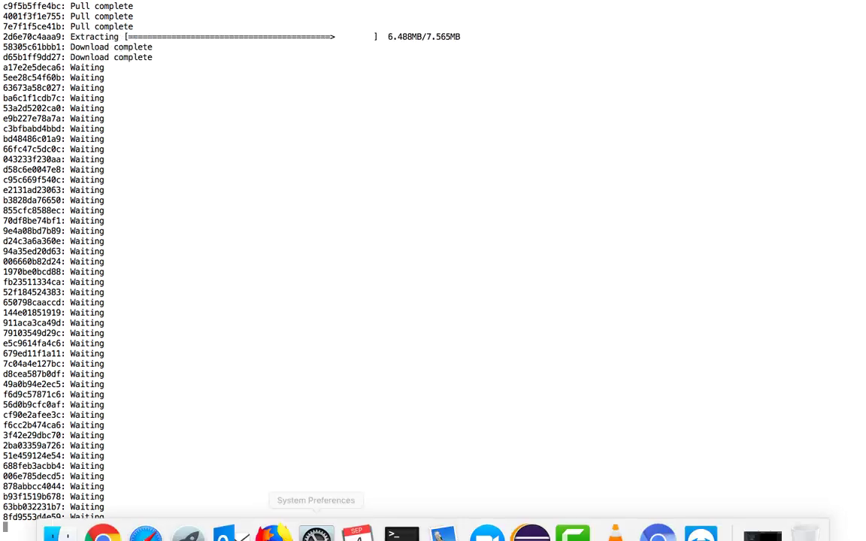
right_click(402, 514)
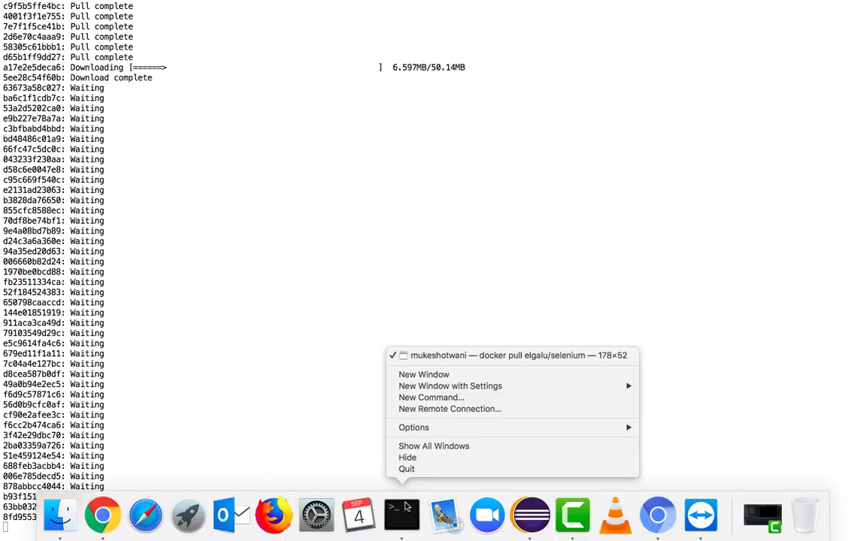
left_click(453, 375)
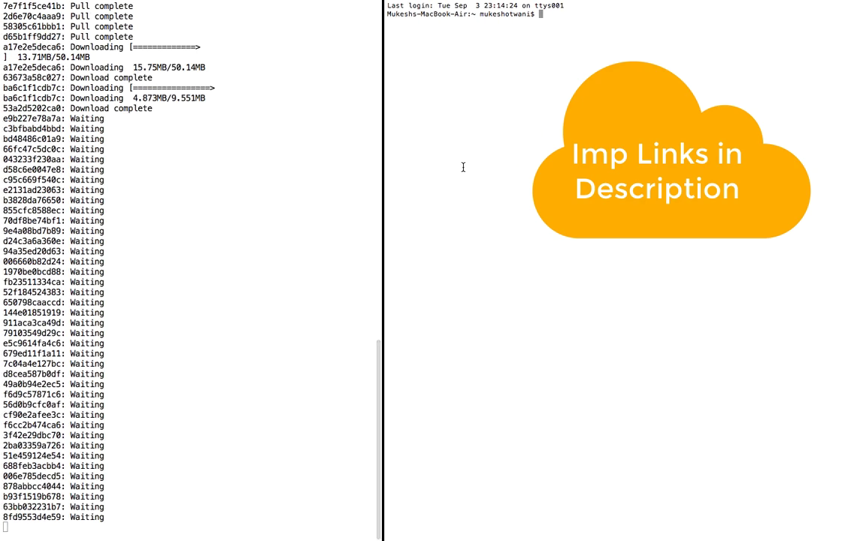
Step: Copy 'docker pull dosel/zalenium' from the site and run it in the new Terminal window
key("ctrl+Left")
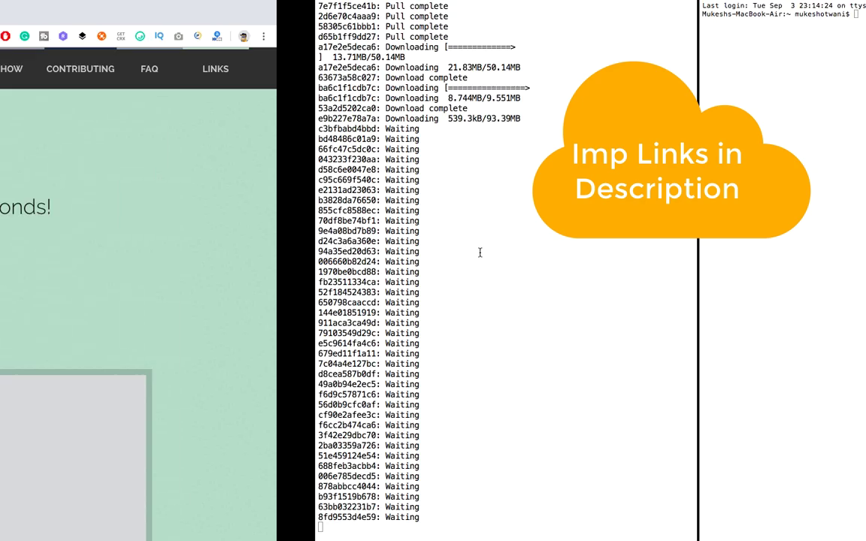
left_click_drag(283, 432, 153, 430)
key("super+c")
key("ctrl+Right")
key("super+v")
key("Return")
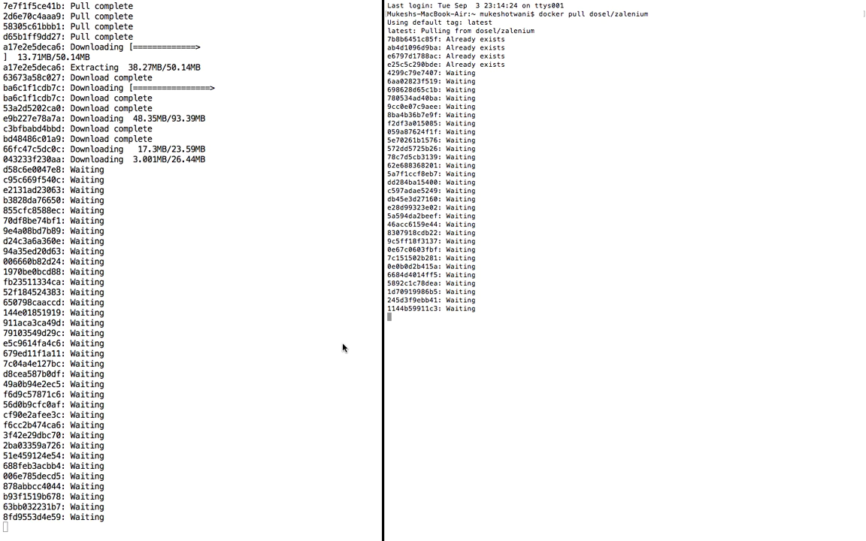
Step: Use the Dock context menus, check the Zalenium page, and return to the finished pulls
mouse_move(658, 519)
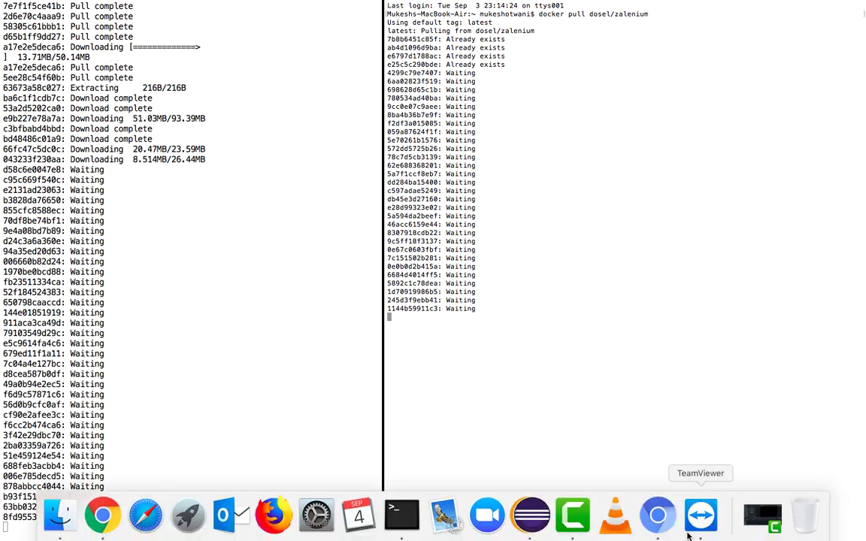
right_click(576, 520)
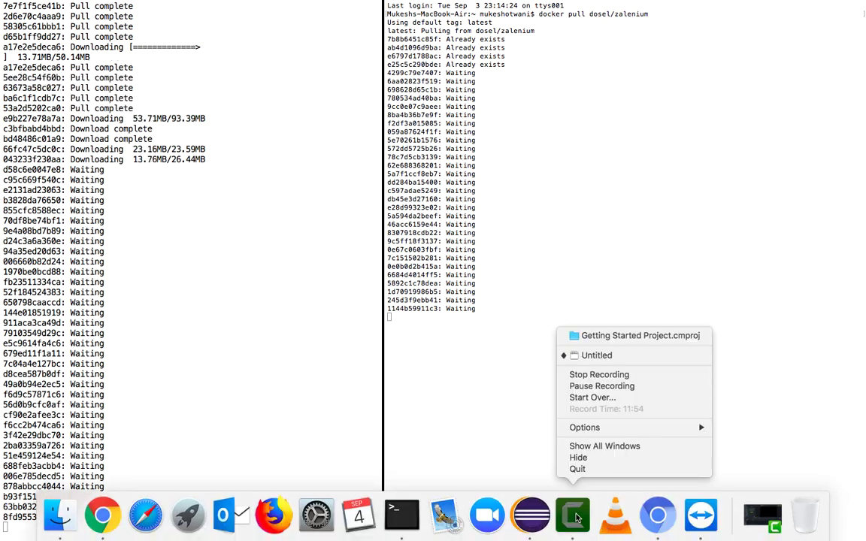
left_click(479, 376)
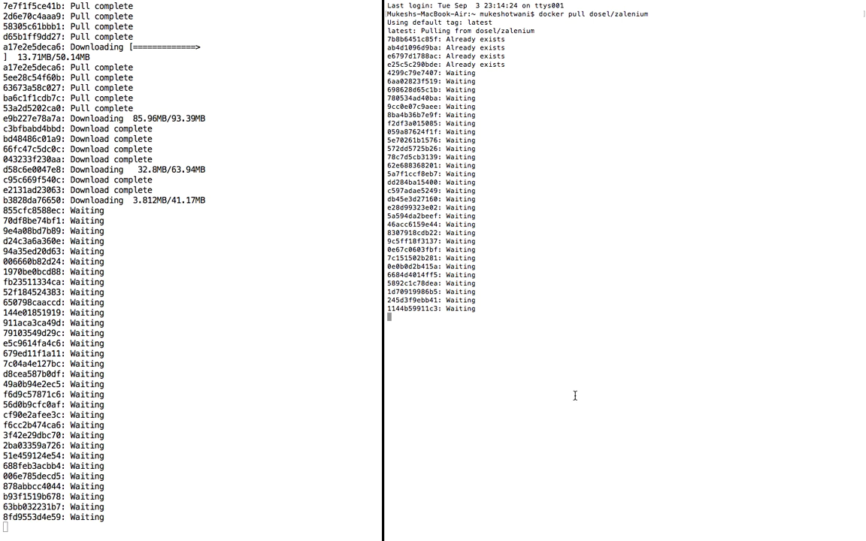
mouse_move(575, 537)
left_click(575, 518)
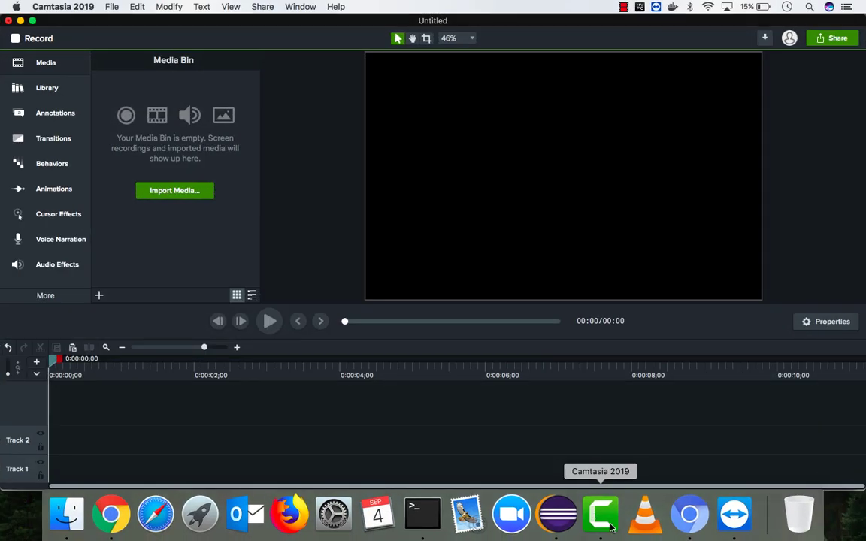
left_click(414, 517)
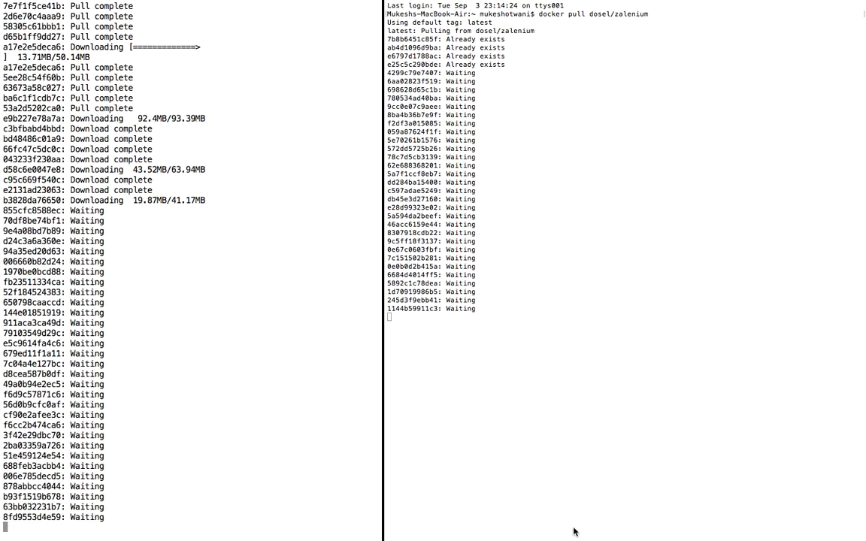
right_click(600, 517)
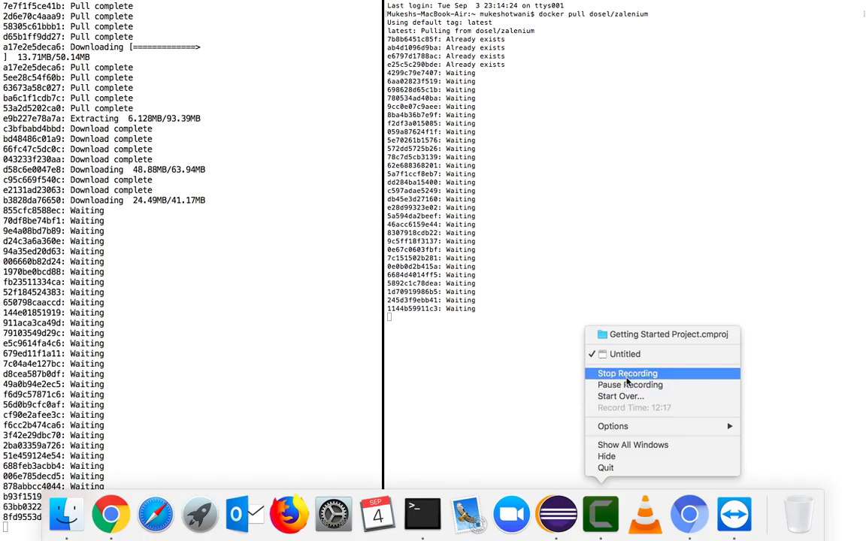
left_click(630, 385)
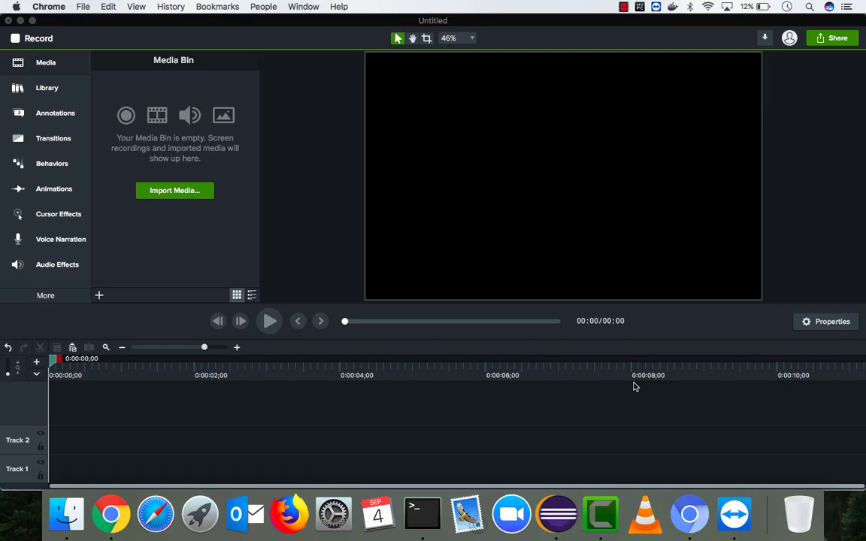
left_click(111, 514)
key("super+Tab")
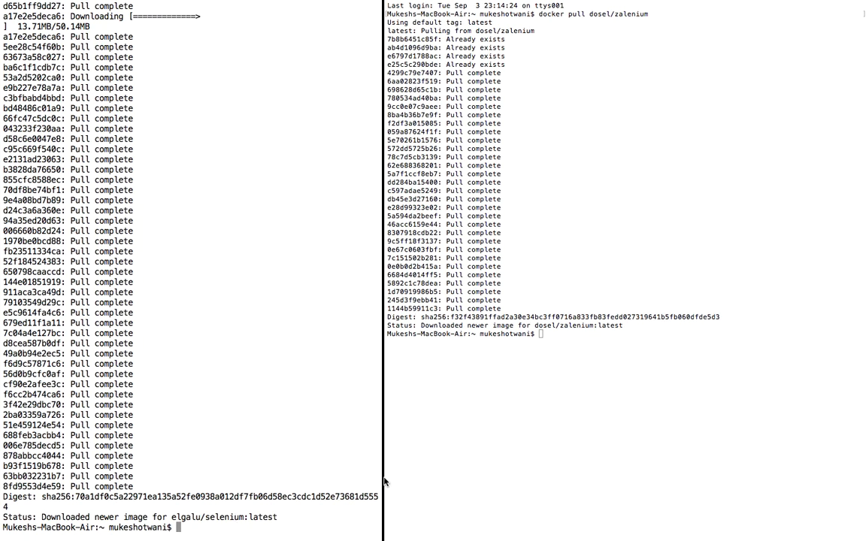
Step: Close the second Terminal window and clear the remaining one
mouse_move(366, 2)
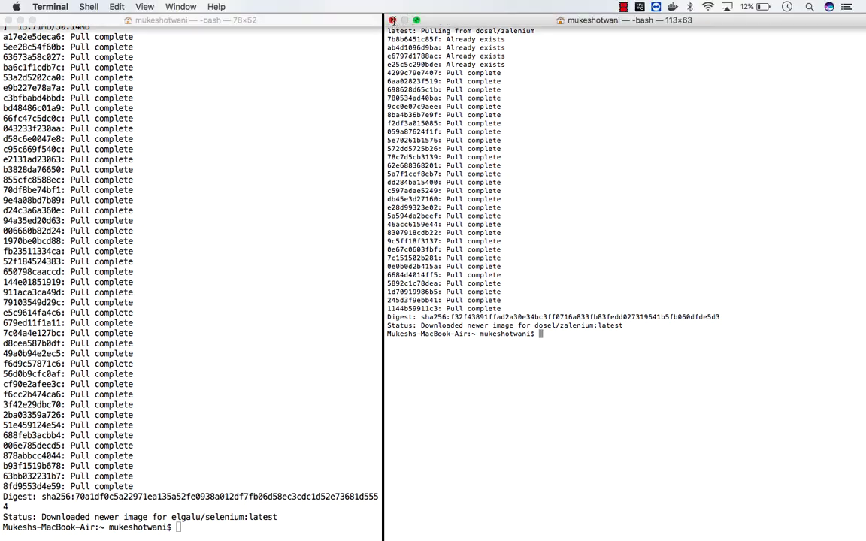
left_click(392, 20)
type("clear")
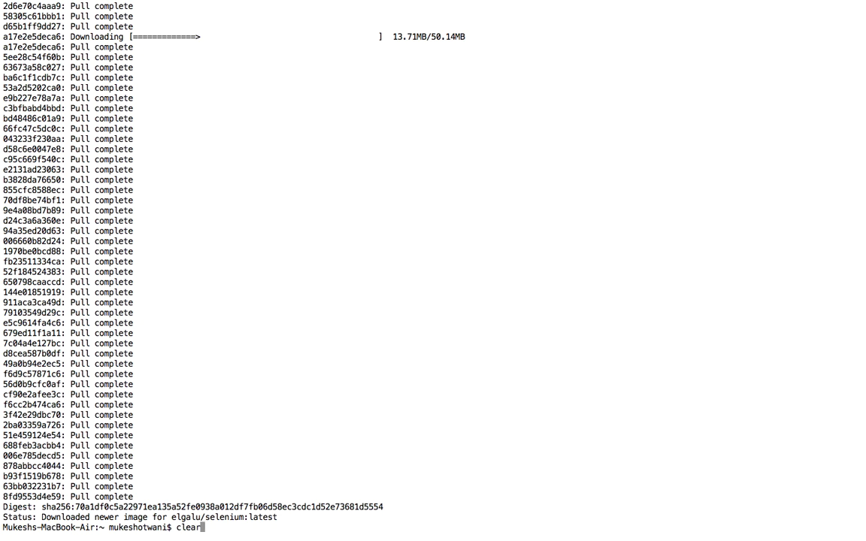
key("Return")
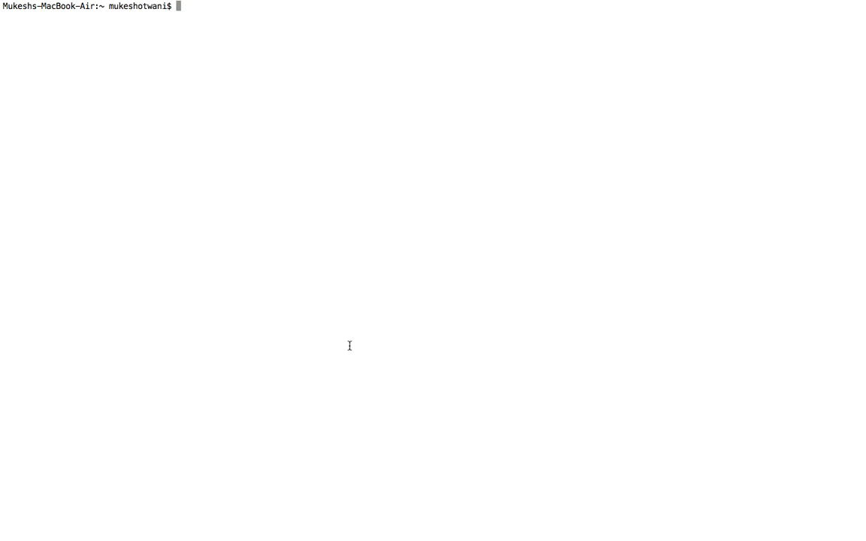
key("Return")
key("Return")
key("Return")
key("Return")
key("Return")
key("Return")
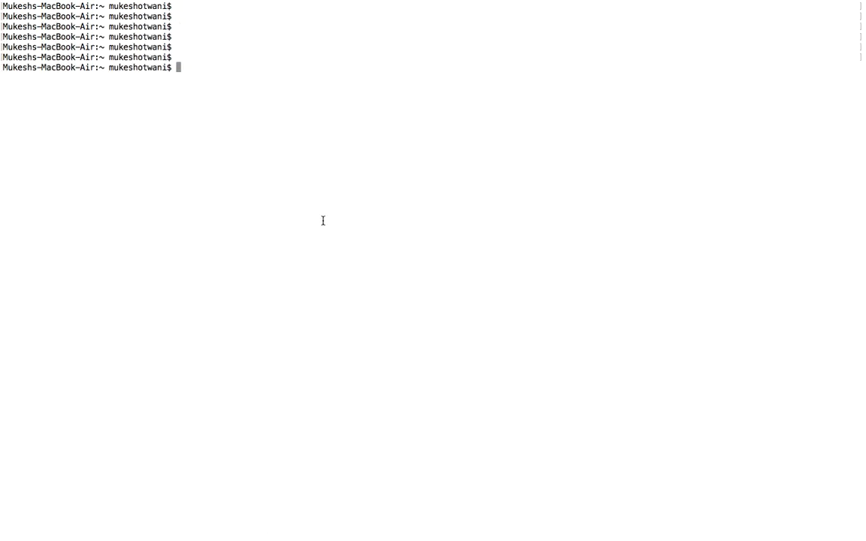
Step: Run 'docker images' to spot dosel/zalenium, then 'docker ps -a' to list all containers
type("docker images")
key("Return")
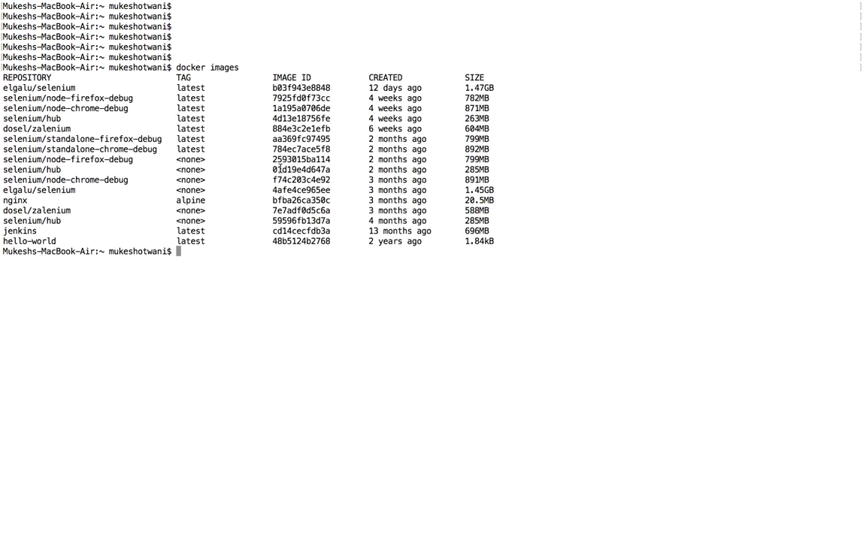
left_click_drag(72, 211, 14, 207)
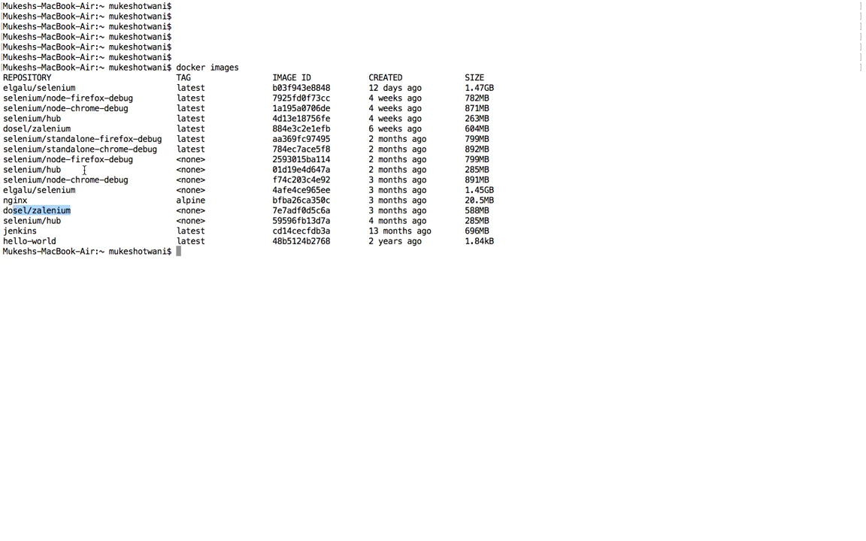
left_click(201, 259)
type("docker ps -a")
key("Return")
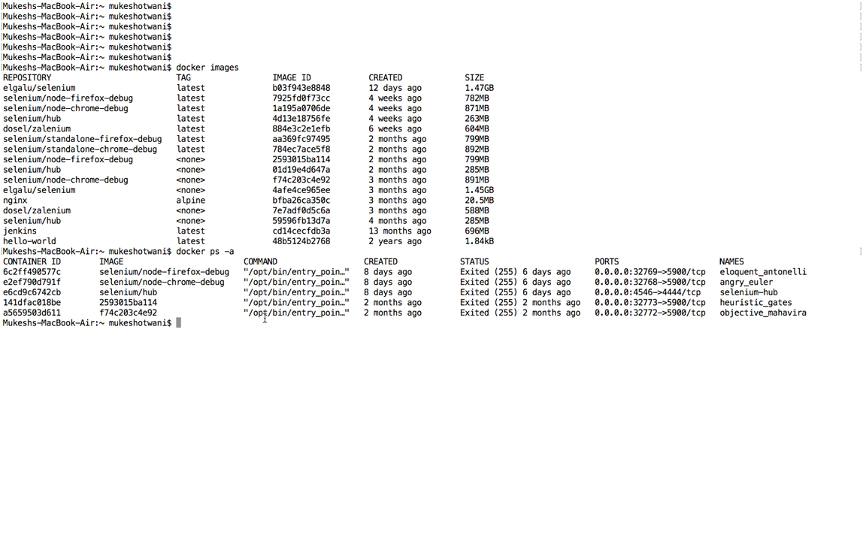
Step: Select the site's docker run command that starts Zalenium
key("super+Tab")
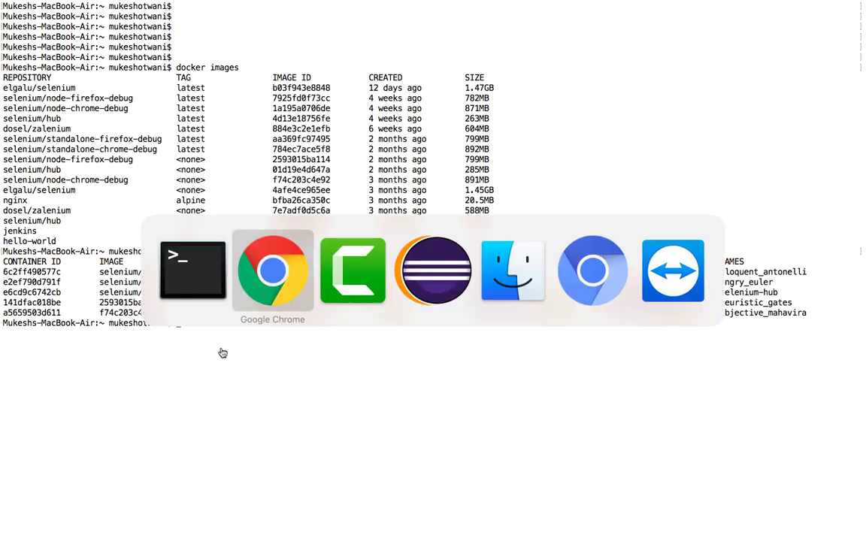
scroll(259, 362, "down", 15)
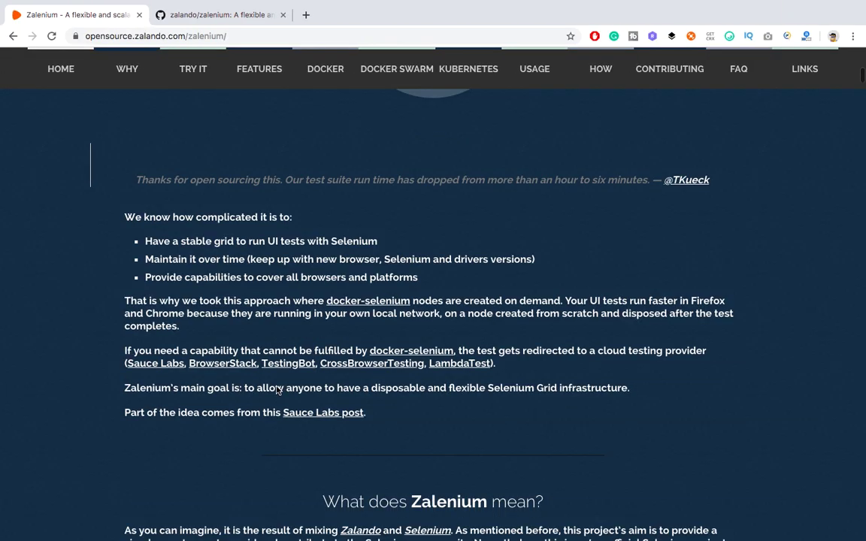
scroll(276, 390, "down", 10)
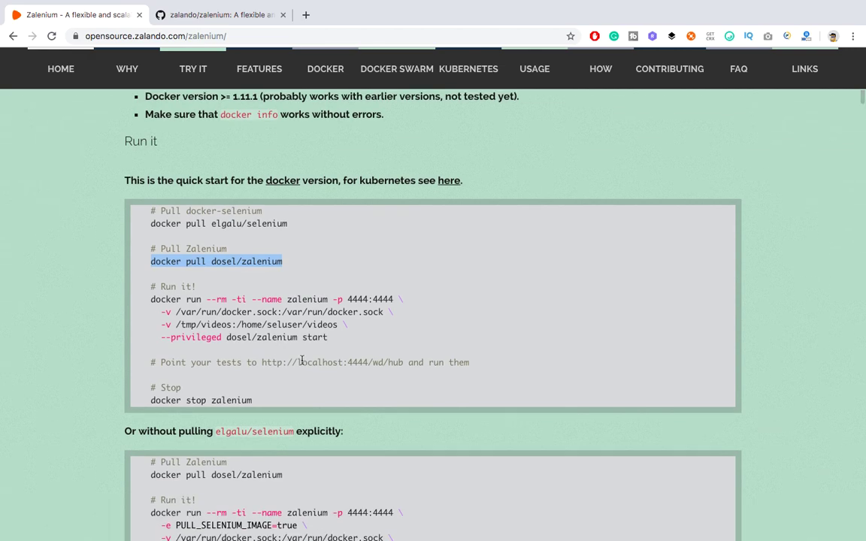
left_click_drag(328, 338, 152, 300)
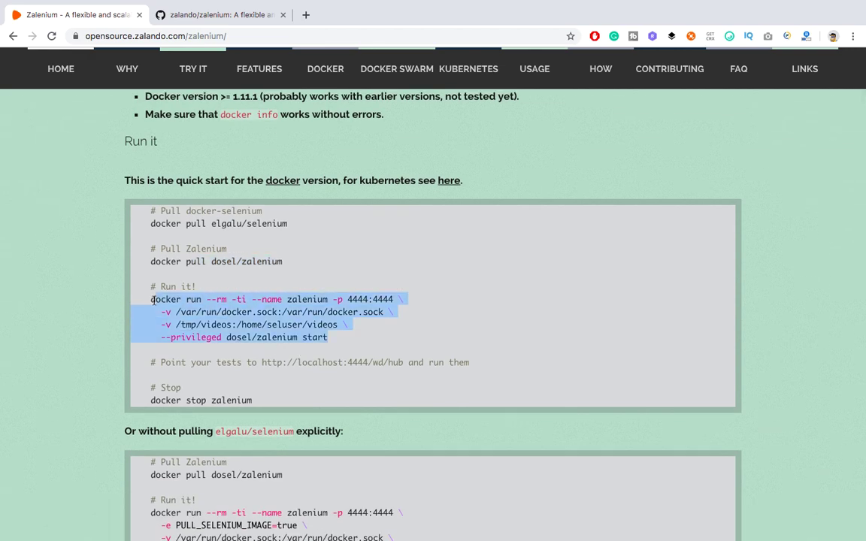
Step: Run the copied 'docker run --rm -ti --name zalenium -p 4444:4444 … dosel/zalenium start' in Terminal
key("super+c")
key("super+Tab")
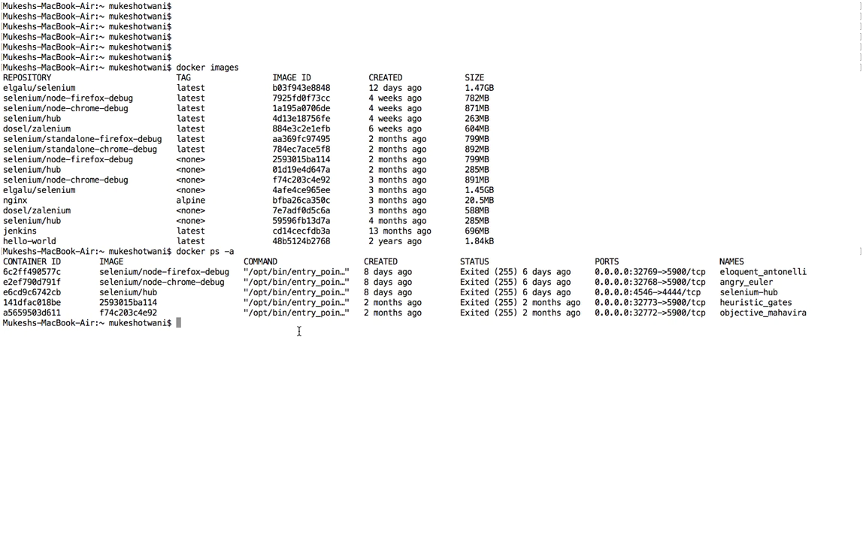
key("super+v")
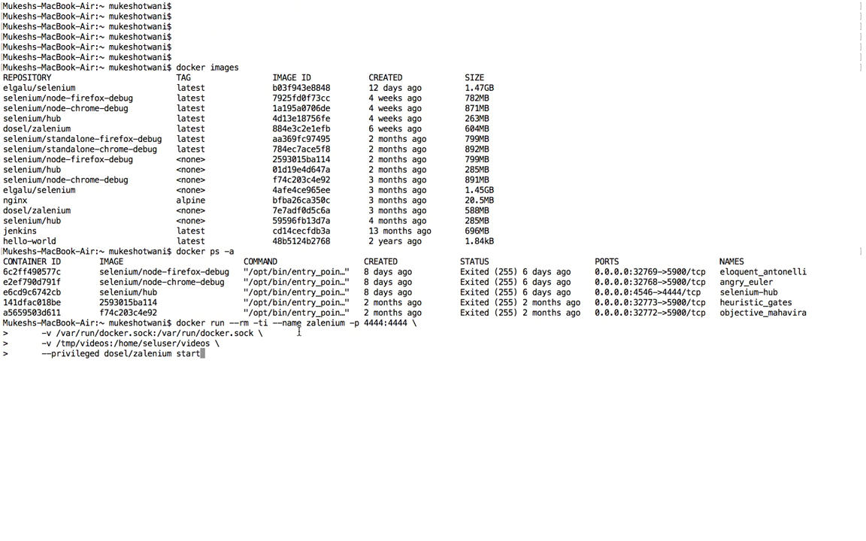
key("Return")
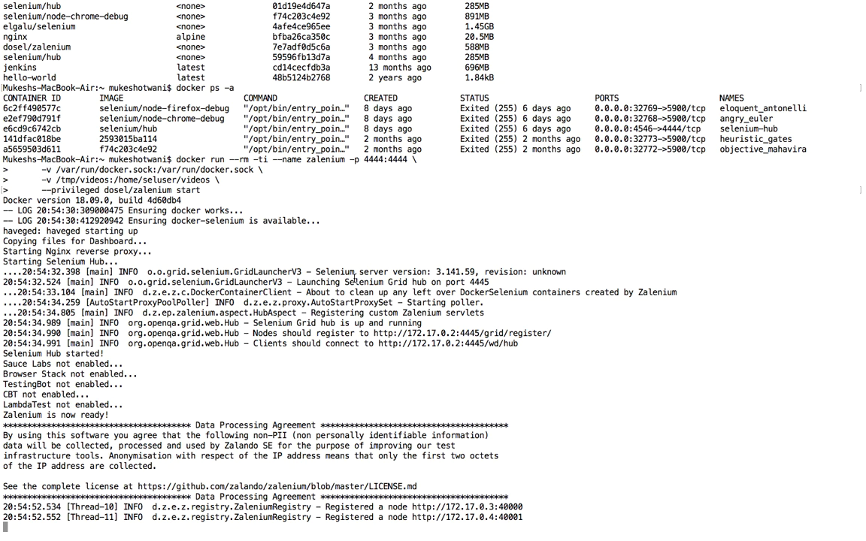
left_click_drag(253, 324, 527, 342)
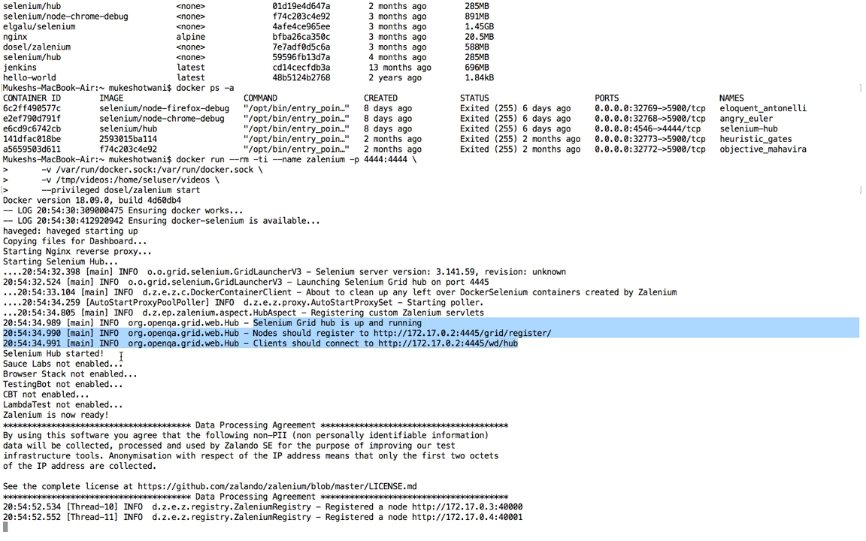
left_click(104, 331)
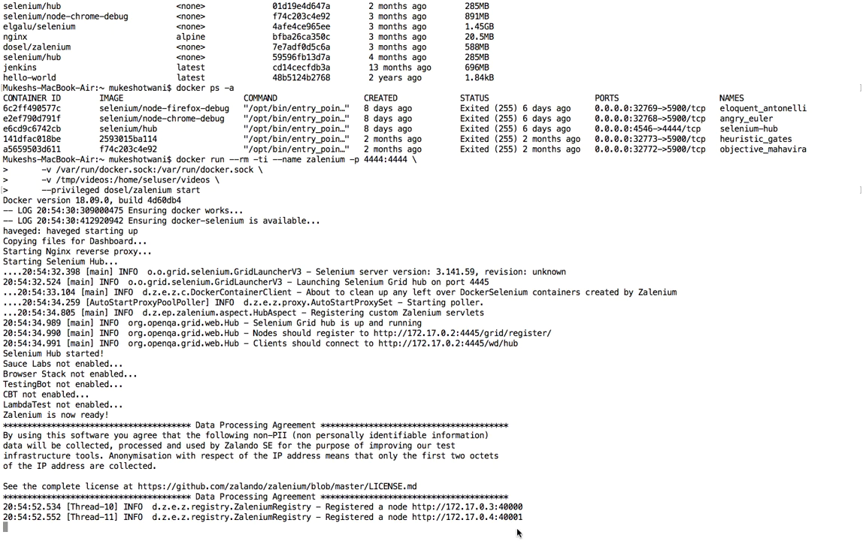
Step: Switch to the browser desktop and dismiss the Firefox Dock menu
key("ctrl+Left")
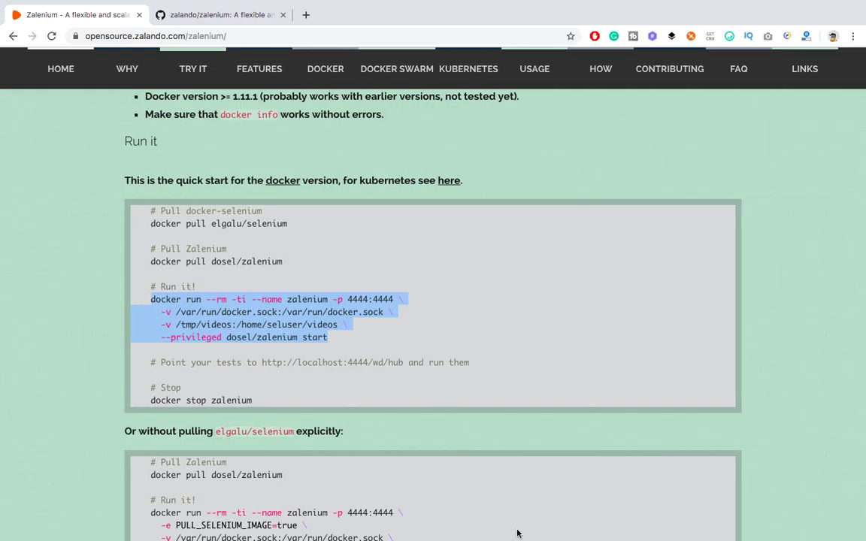
mouse_move(334, 535)
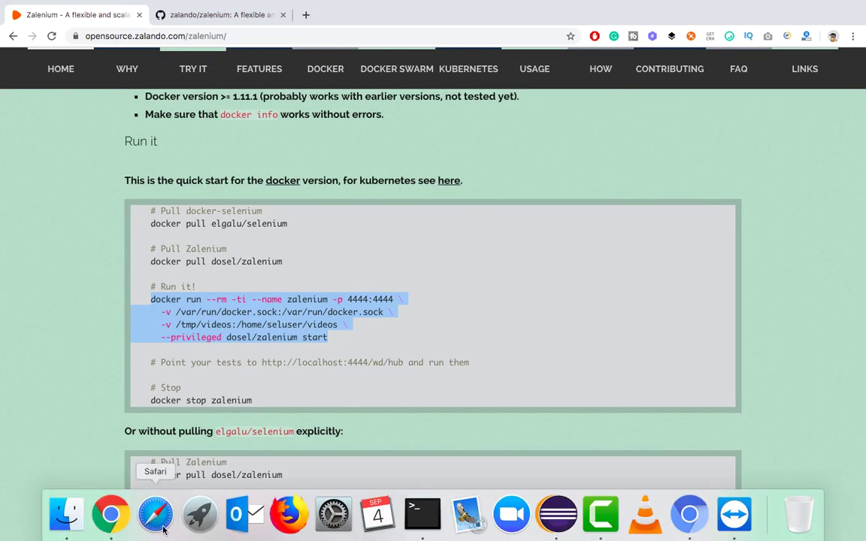
right_click(288, 515)
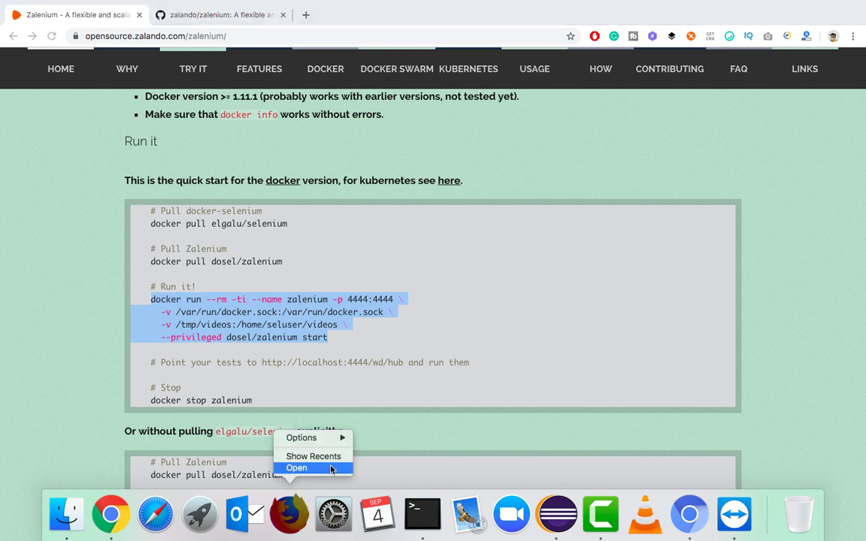
left_click(51, 336)
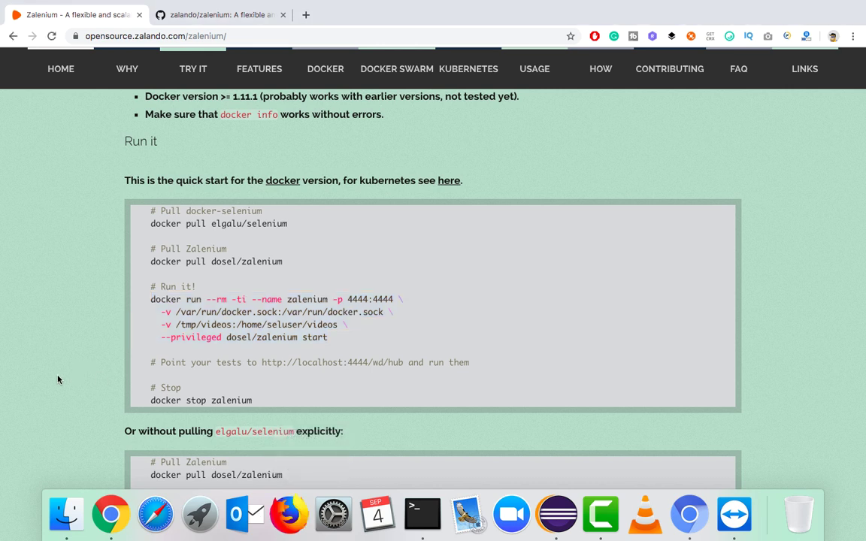
Step: Load localhost:4444/grid/console in a new tab and compare it with the Terminal log
left_click(306, 14)
type("localhost:4444/grid/console")
key("Return")
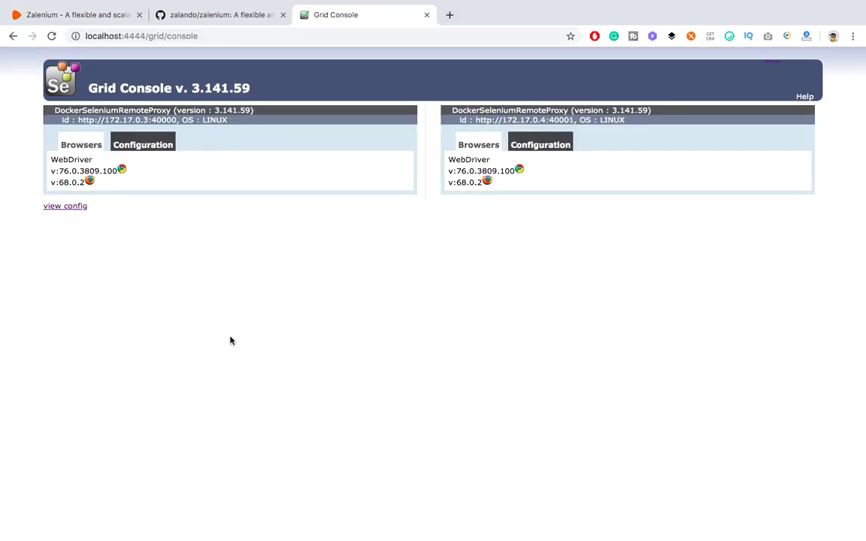
key("super+Tab")
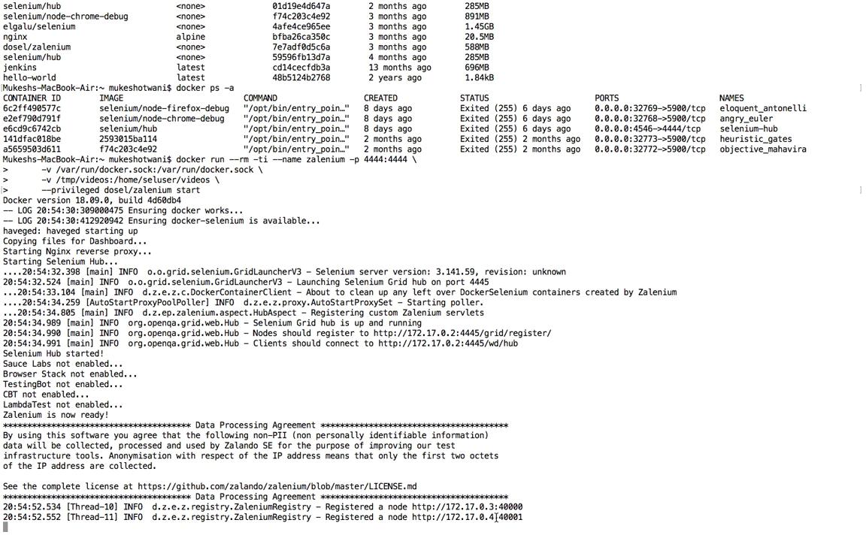
key("super+Tab")
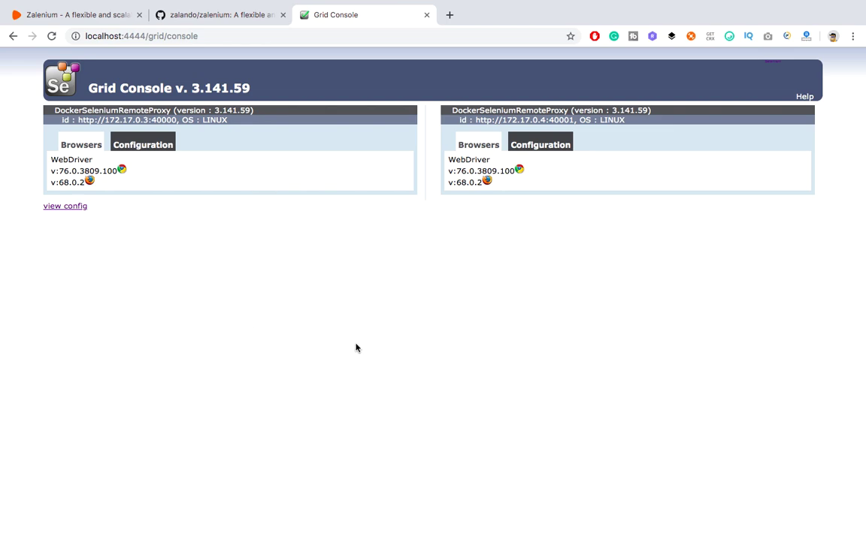
key("super+Tab")
key("super+Tab")
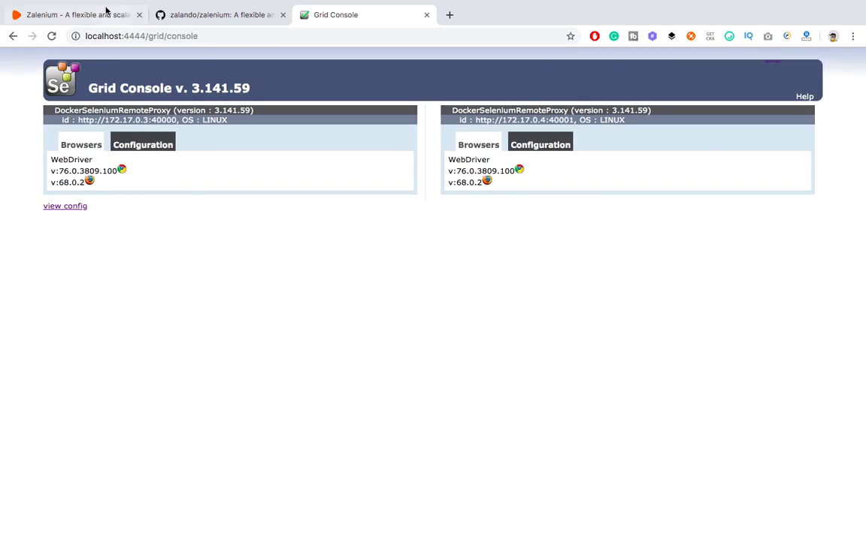
Step: From the Zalenium site, open the dashboard link in a new tab and view it
left_click(109, 12)
scroll(203, 303, "down", 5)
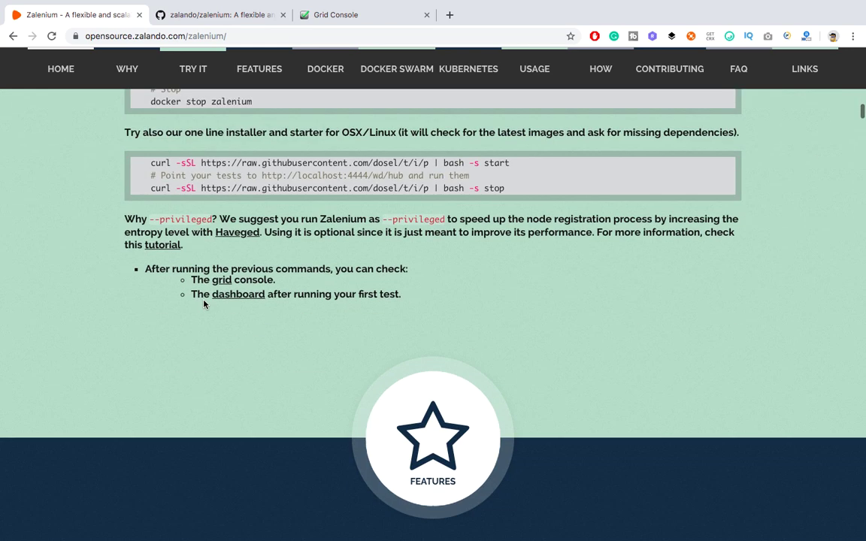
scroll(203, 302, "down", 3)
left_click(242, 198, "super")
left_click(224, 18)
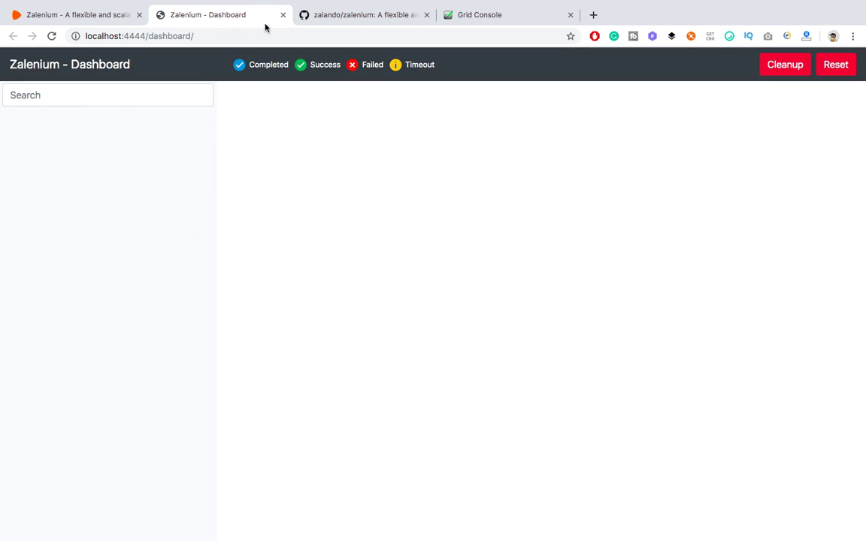
Step: Move the Grid Console tab into second place and return to the Zalenium site
left_click_drag(451, 20, 161, 17)
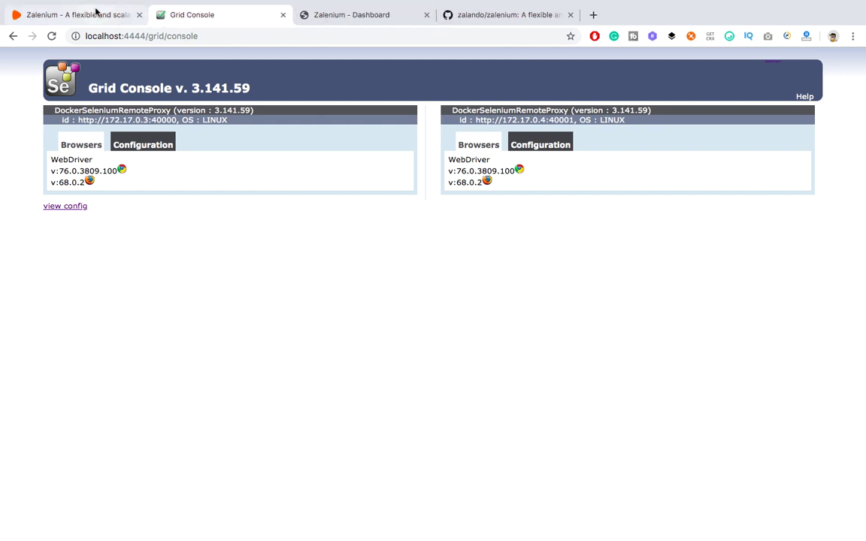
left_click(93, 15)
scroll(272, 295, "down", 5)
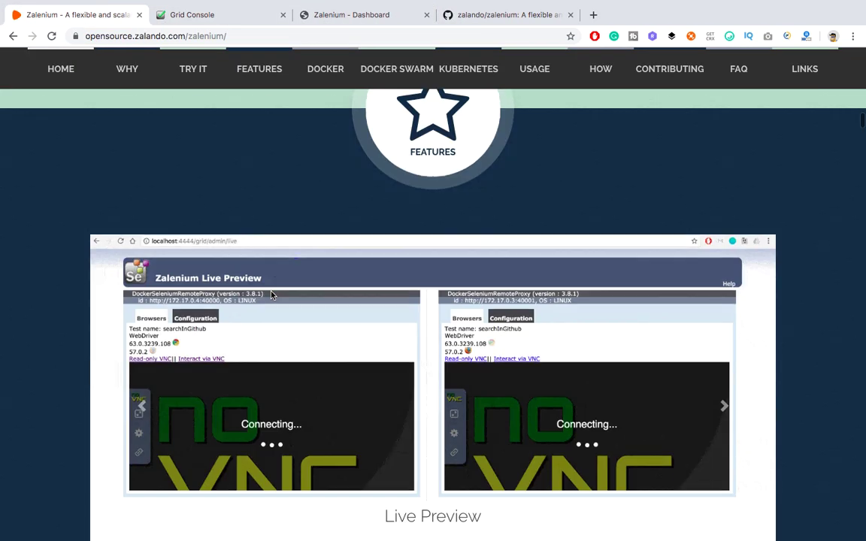
Step: Find 'Live' on the page and open the grid/admin/live preview link in a new tab
key("super+f")
type("Live")
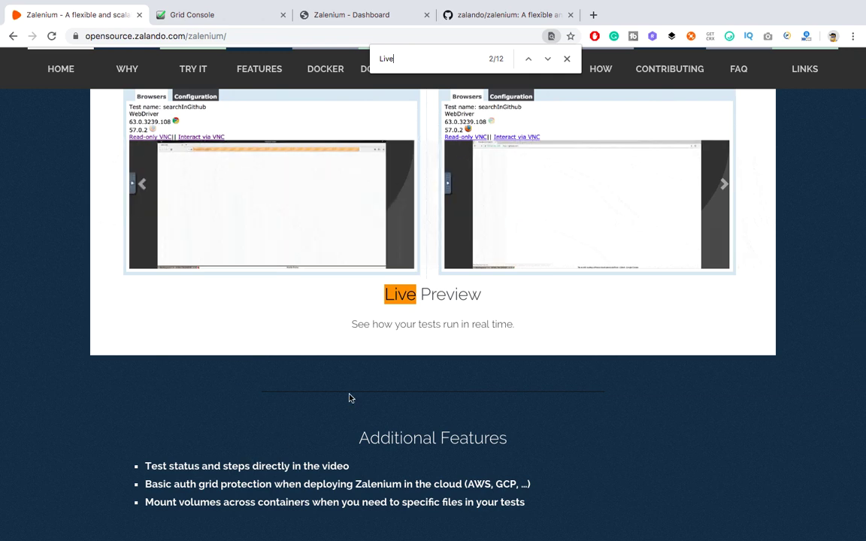
key("Return")
key("Return")
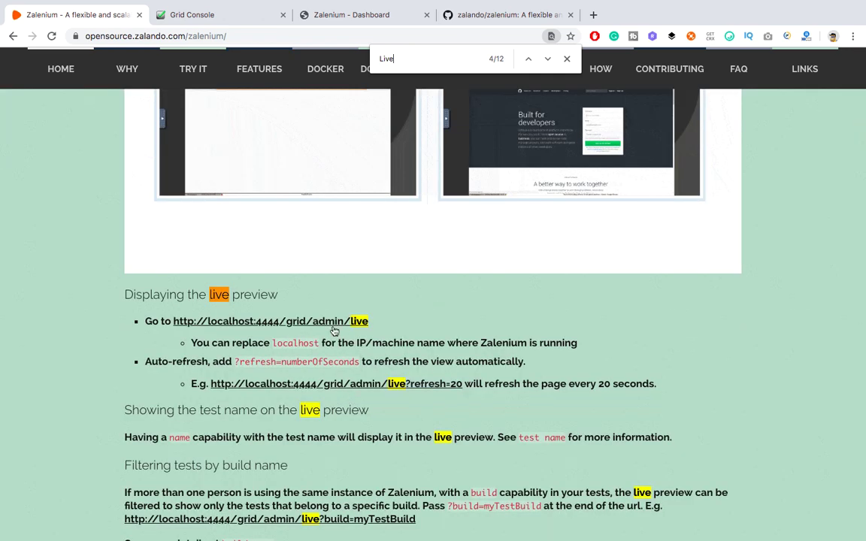
left_click(286, 322, "super")
left_click(207, 14)
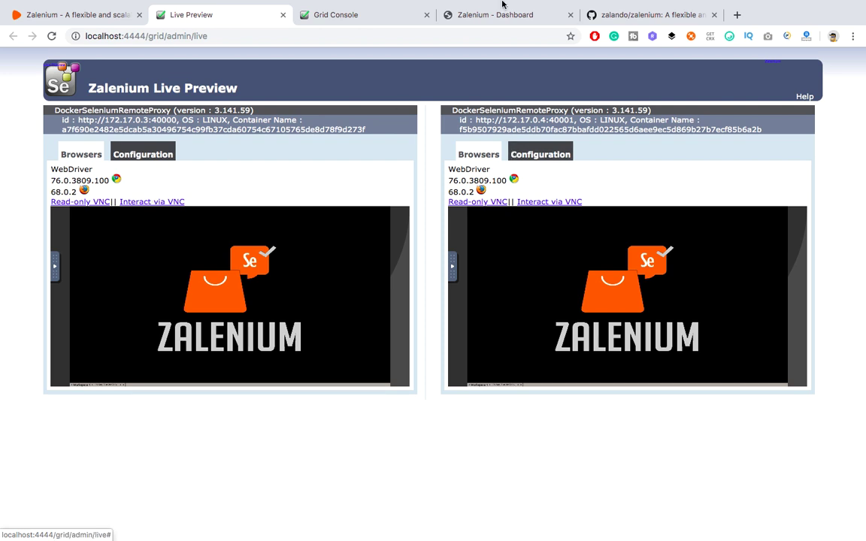
Step: Arrange tabs as site, Grid Console, Live Preview, Dashboard; go full screen, then back to Terminal
mouse_move(502, 6)
left_click_drag(358, 43, 257, 52)
left_click_drag(451, 41, 212, 46)
left_click(372, 43)
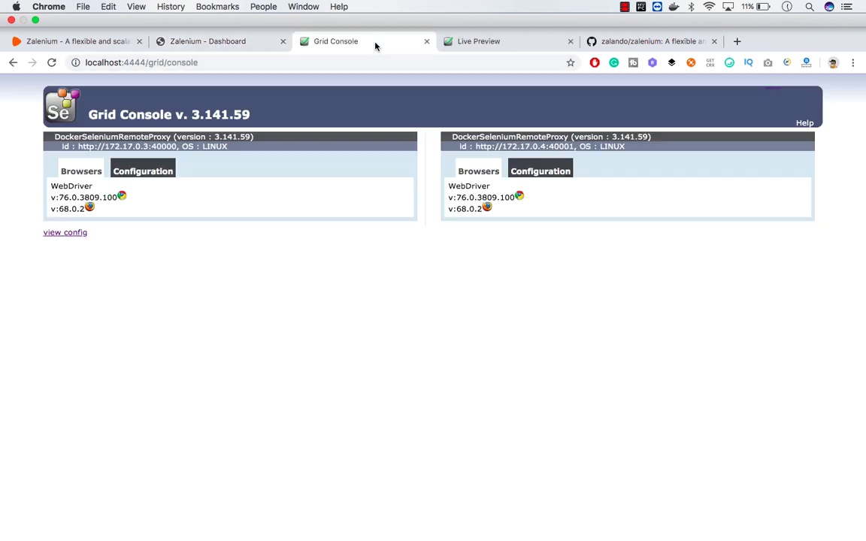
left_click(481, 46)
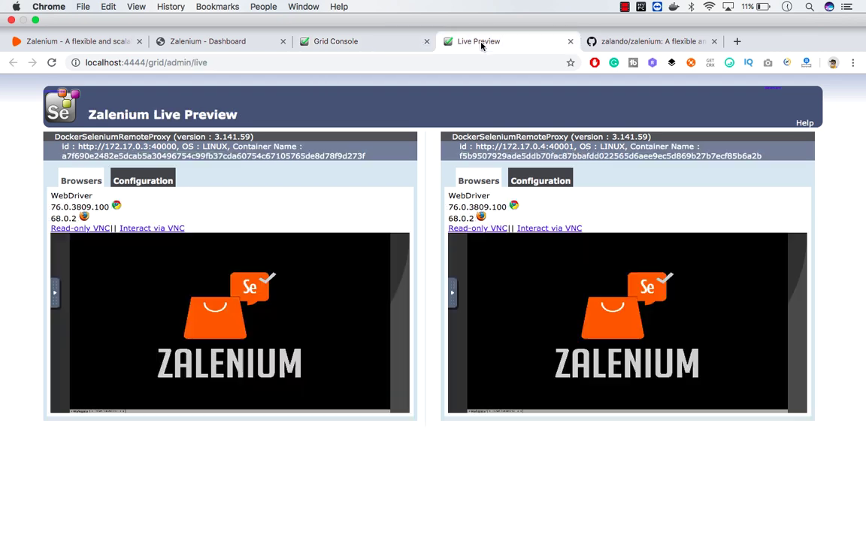
left_click(248, 41)
left_click_drag(248, 41, 490, 42)
key("ctrl+super+f")
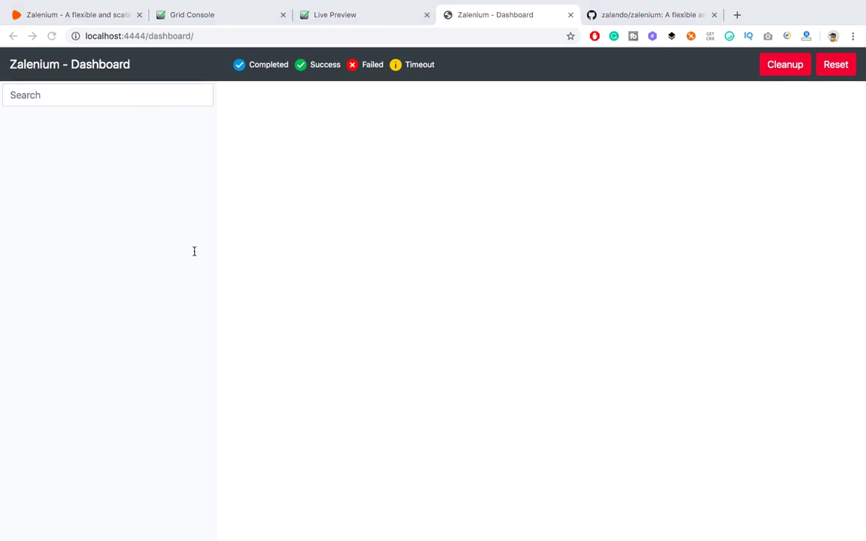
key("super+Tab")
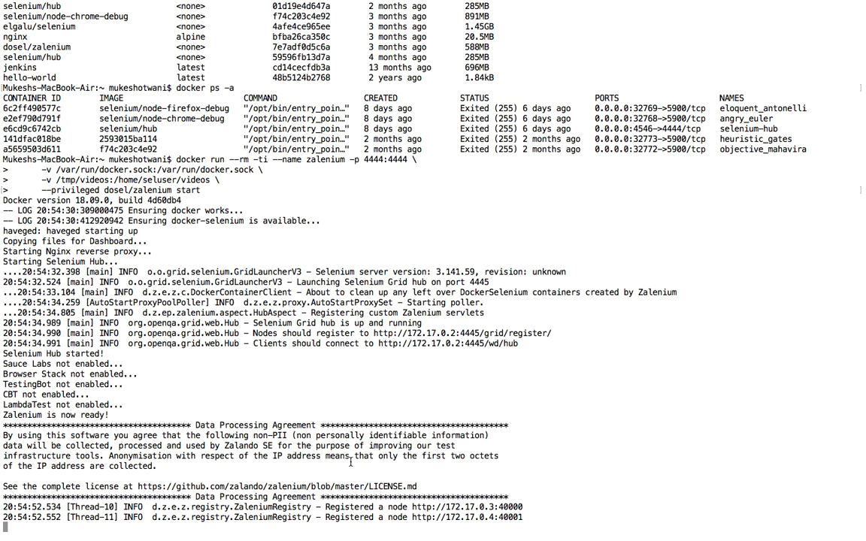
Step: Switch to Eclipse and close all open editors, including OAuth2_Demo.java, answering the save prompt
key("super+Tab")
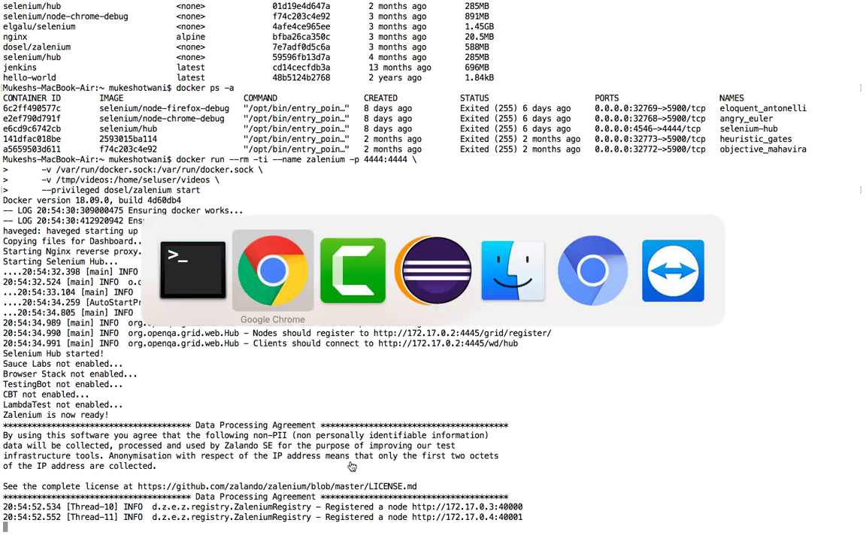
key("super+Tab")
key("super+Tab")
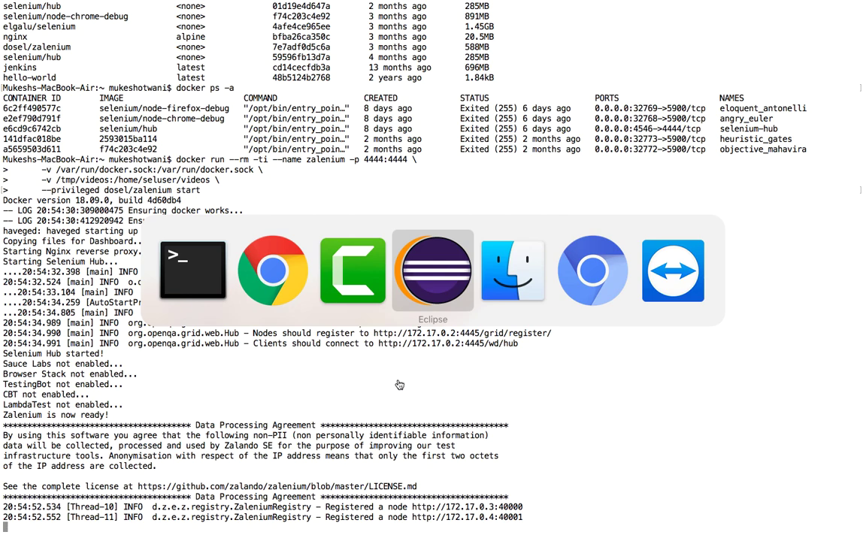
left_click(454, 296)
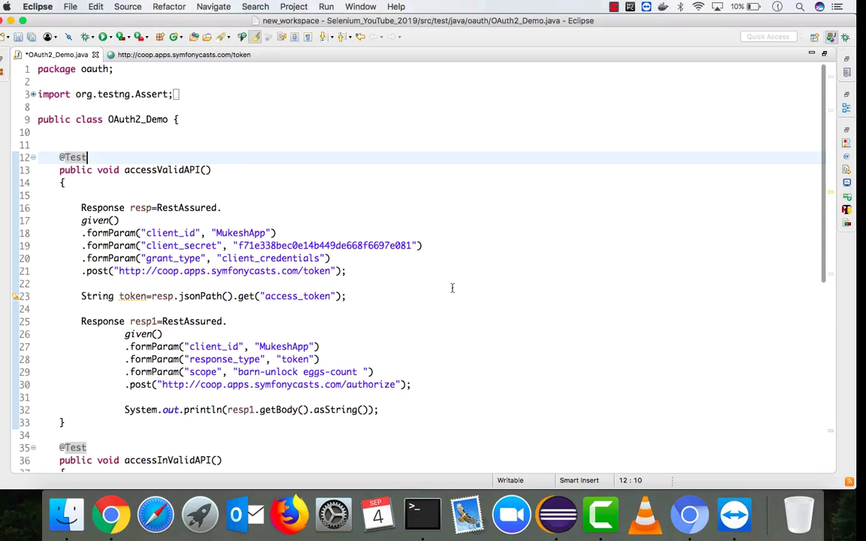
double_click(73, 55)
right_click(175, 56)
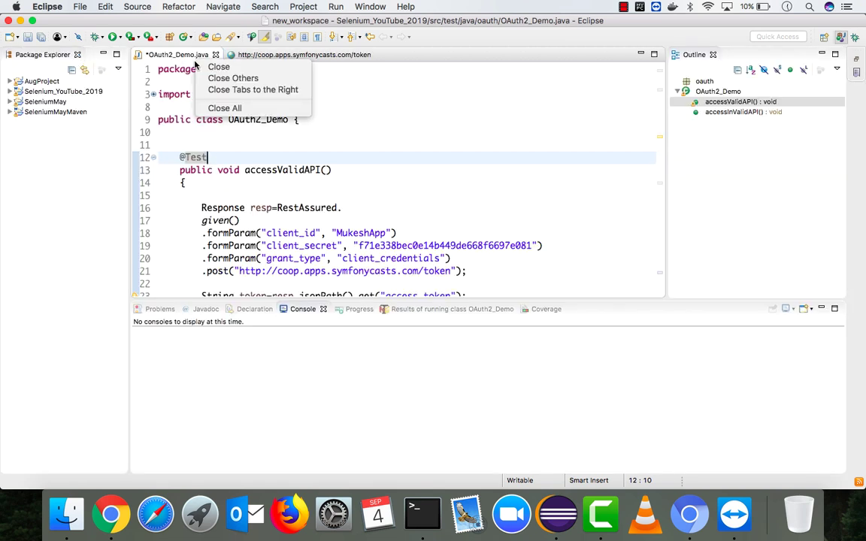
left_click(229, 109)
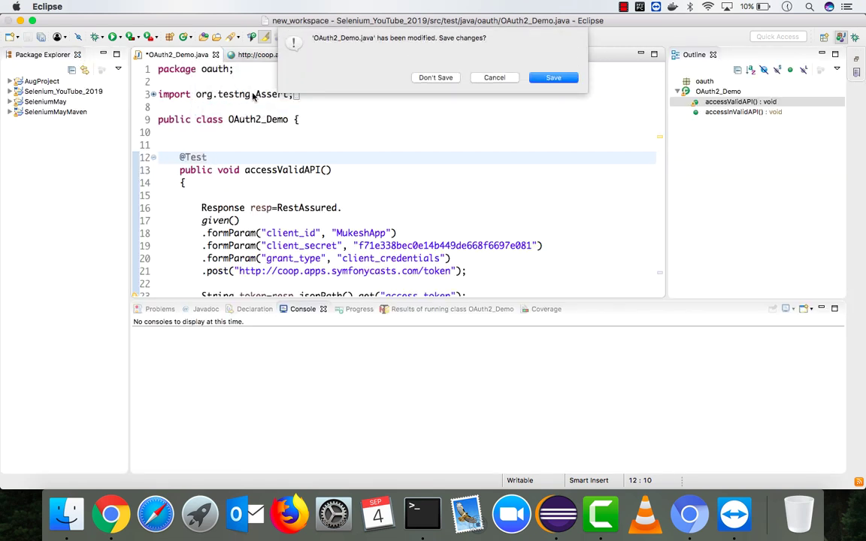
left_click(514, 69)
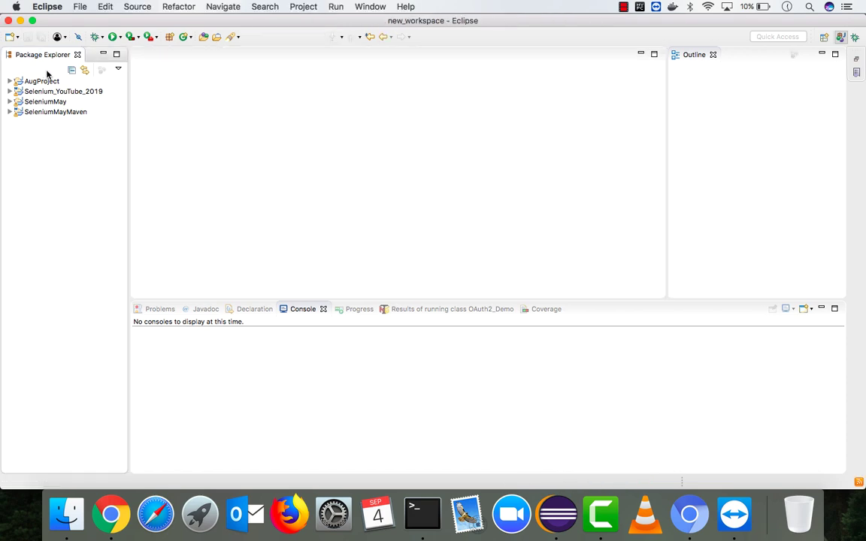
Step: Maximize Eclipse and expand Selenium_YouTube_2019's src/test/java and its dockerDemo package
left_click(32, 22)
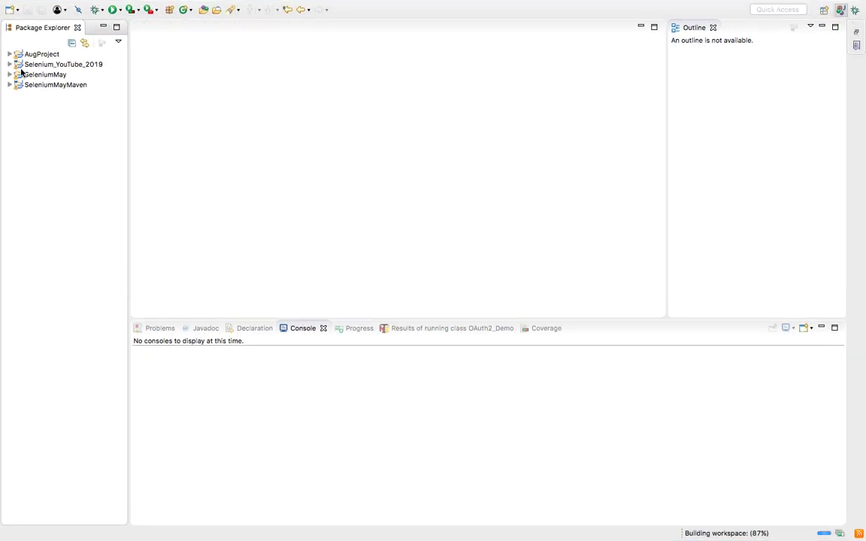
left_click(10, 65)
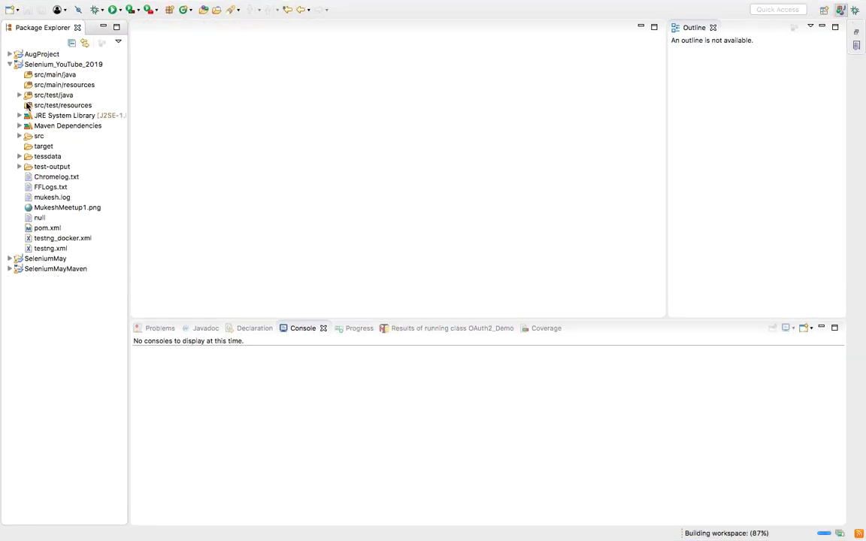
left_click(19, 95)
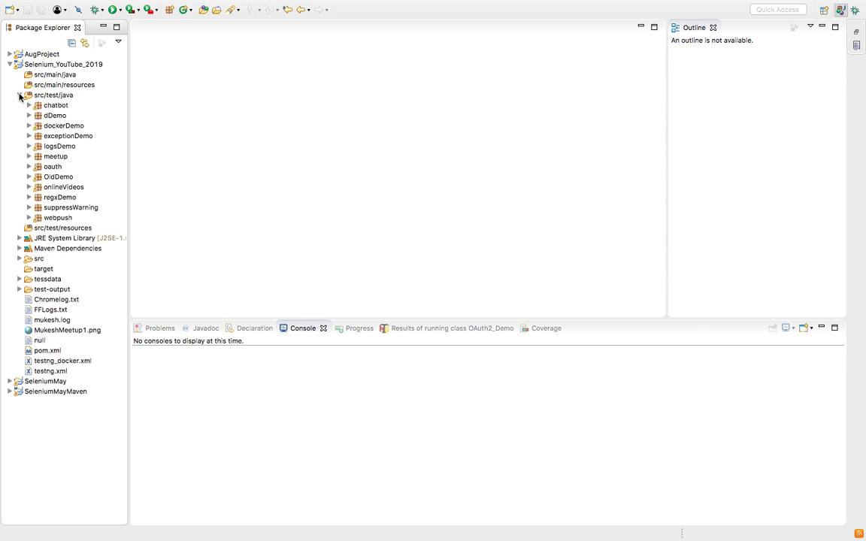
left_click(71, 207)
left_click(63, 124)
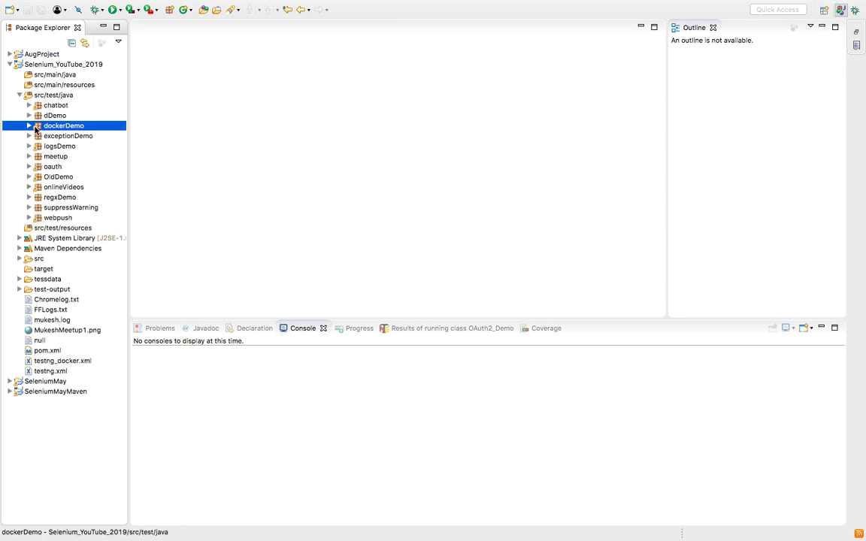
left_click(54, 96)
Step: Add a package named zeleniumDemo under src/test/java
right_click(54, 98)
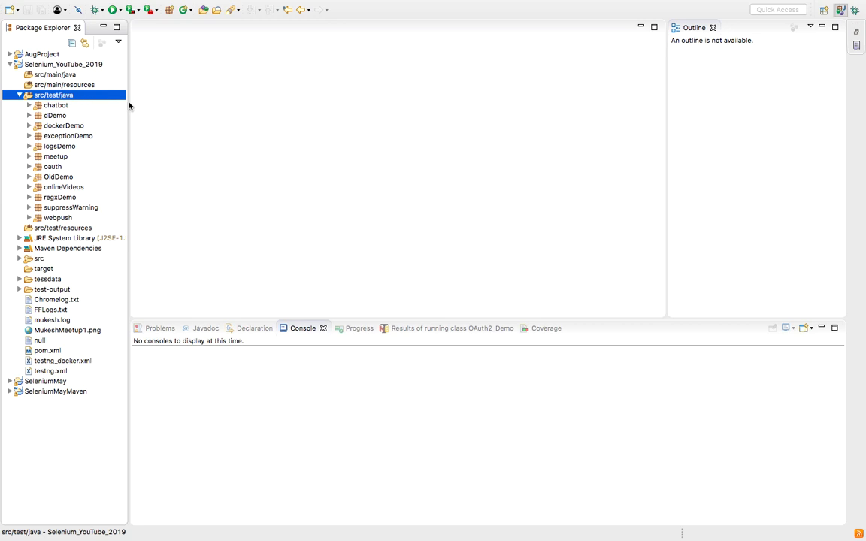
mouse_move(219, 111)
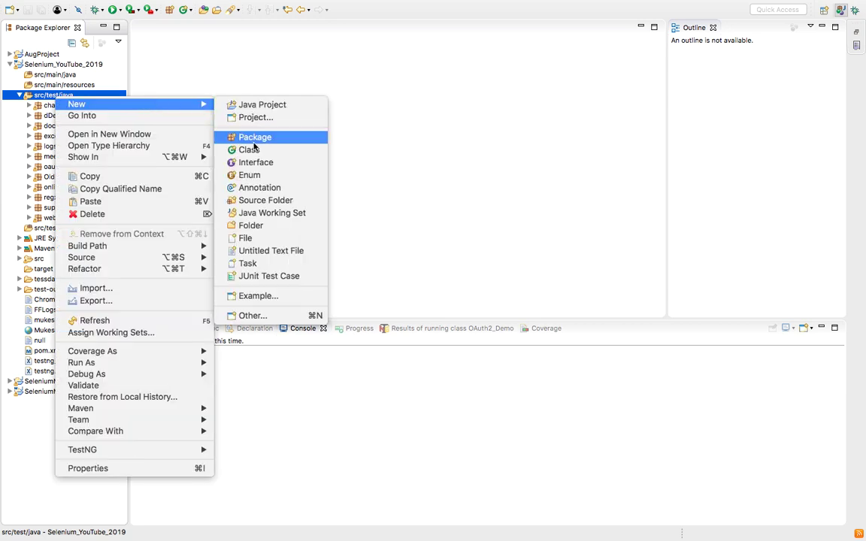
left_click(253, 145)
type("z")
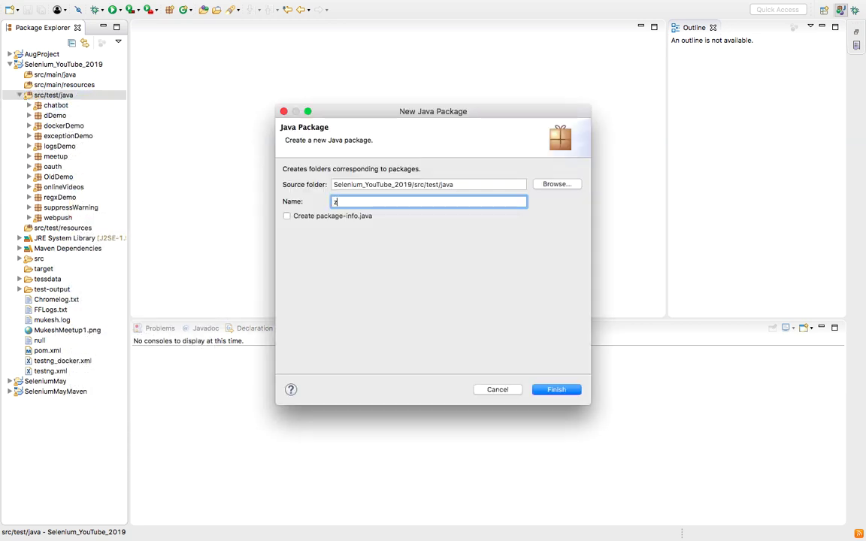
type("eleniumDemo")
key("Return")
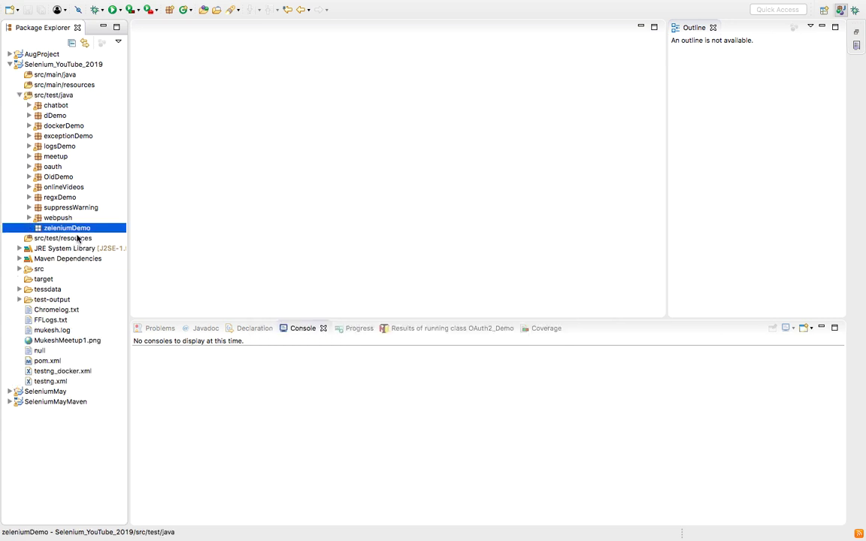
right_click(85, 228)
Step: Add a class named ExecuteTestZeleniumFirefox to the zeleniumDemo package, correcting typos in the name
mouse_move(242, 188)
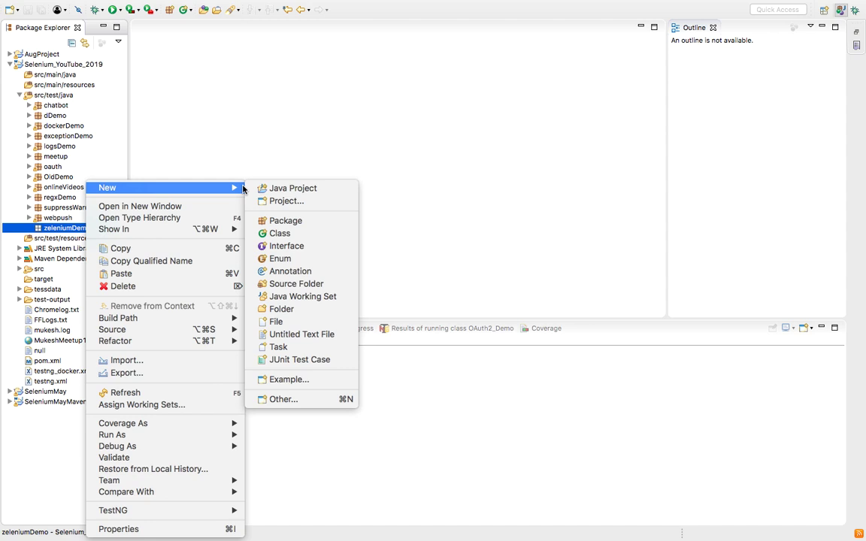
left_click(283, 233)
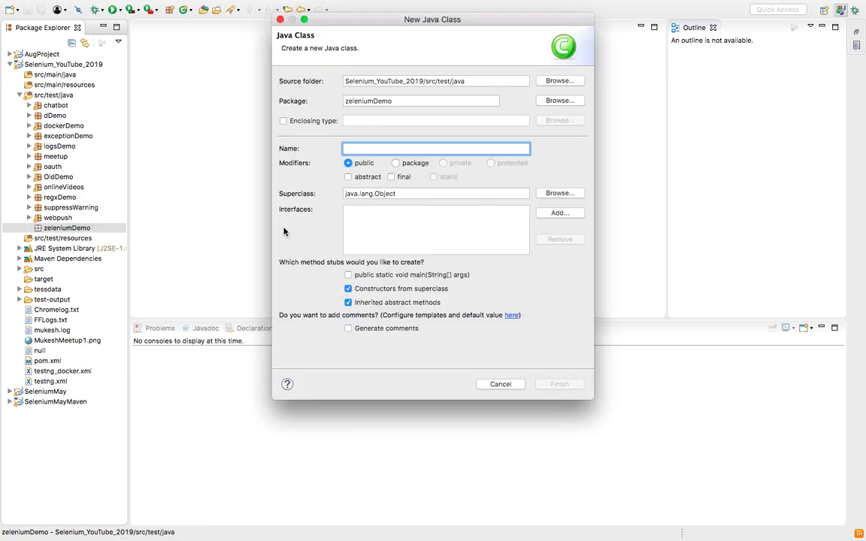
type("ExecUteTe")
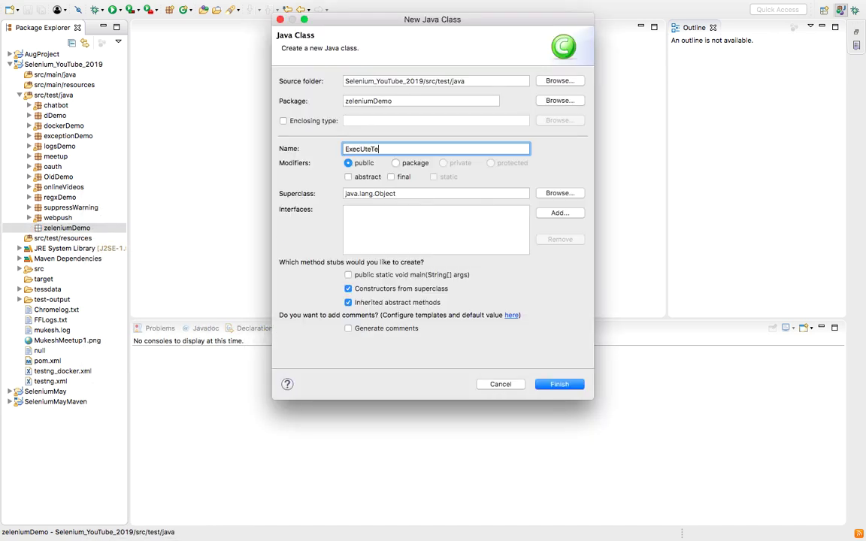
key("BackSpace")
key("BackSpace")
key("BackSpace")
key("BackSpace")
type("uteTestDOcke")
key("BackSpace")
key("BackSpace")
key("BackSpace")
type("ZeleniumFirefox")
left_click(556, 388)
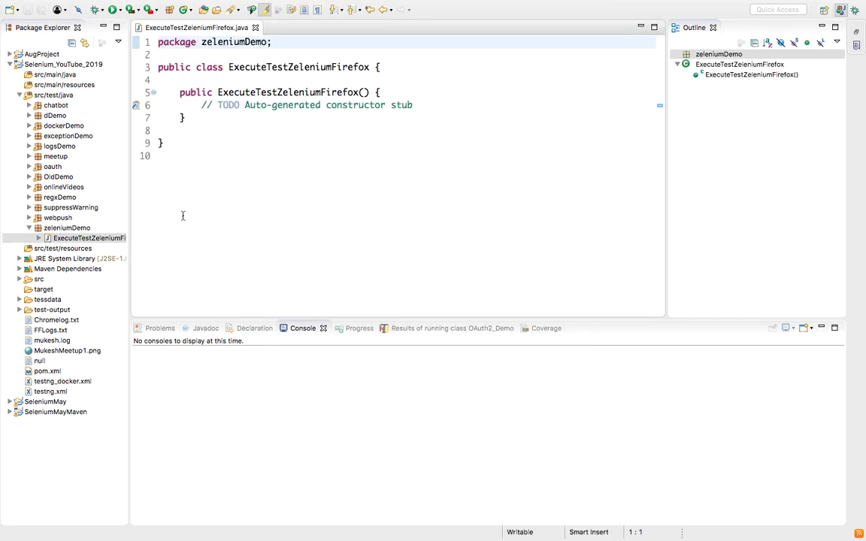
Step: Replace the constructor stub with an empty public void test1() method and enlarge the code font
left_click_drag(201, 104, 157, 91)
key("BackSpace")
key("Return")
key("Return")
key("Return")
key("Up")
type("u")
key("super+equal")
key("super+equal")
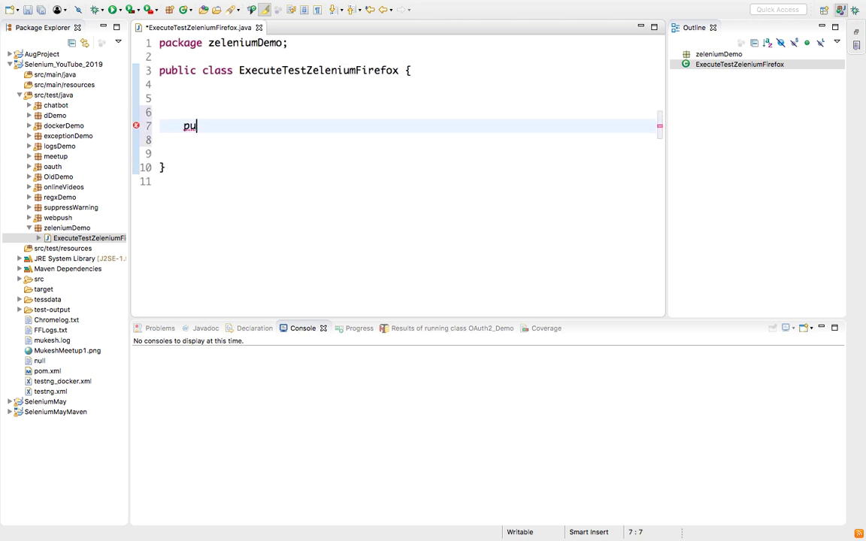
type("blic void")
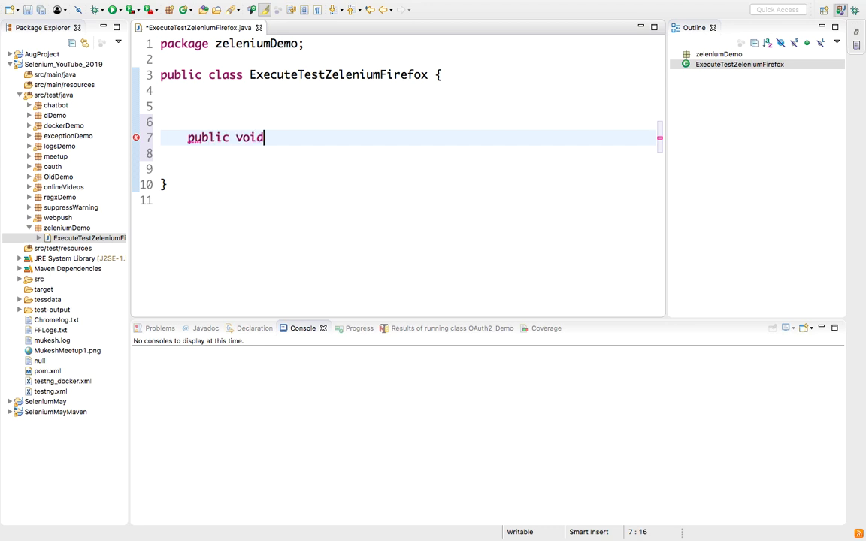
type(" test1()")
key("Return")
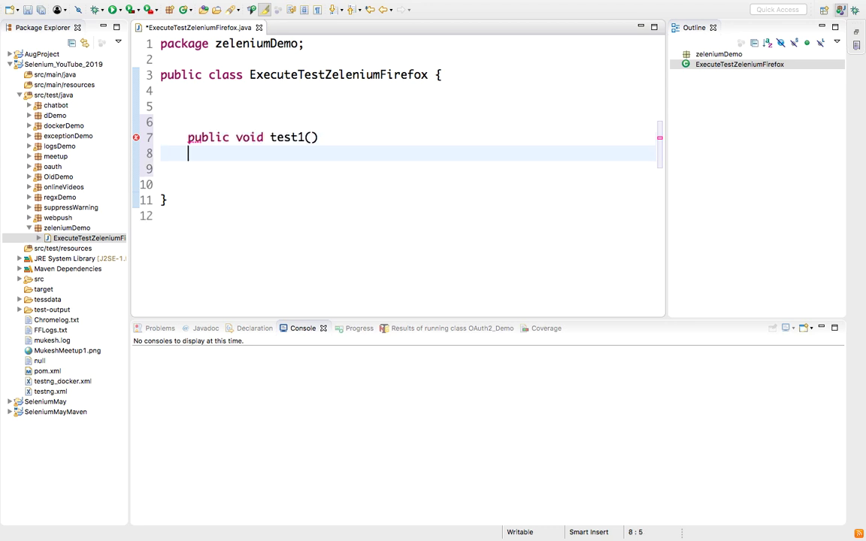
type("{")
key("Return")
left_click(228, 122)
type("@Test")
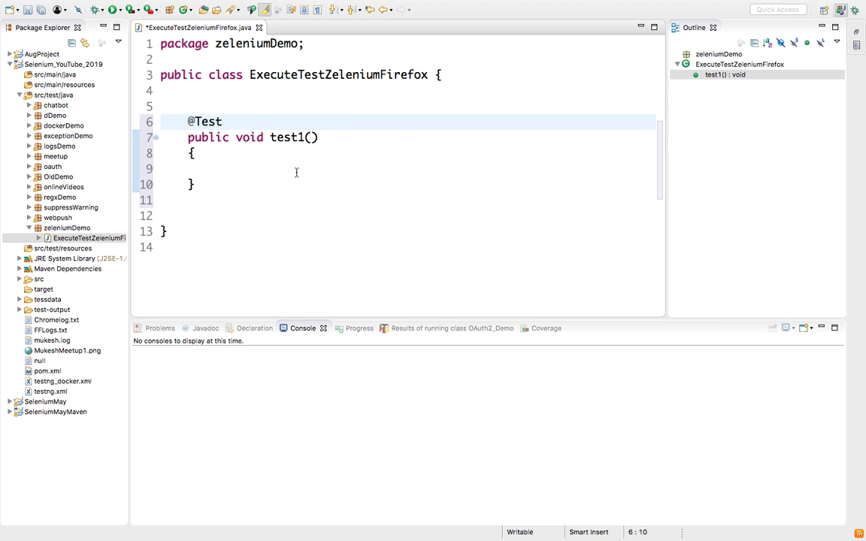
key("ctrl+space")
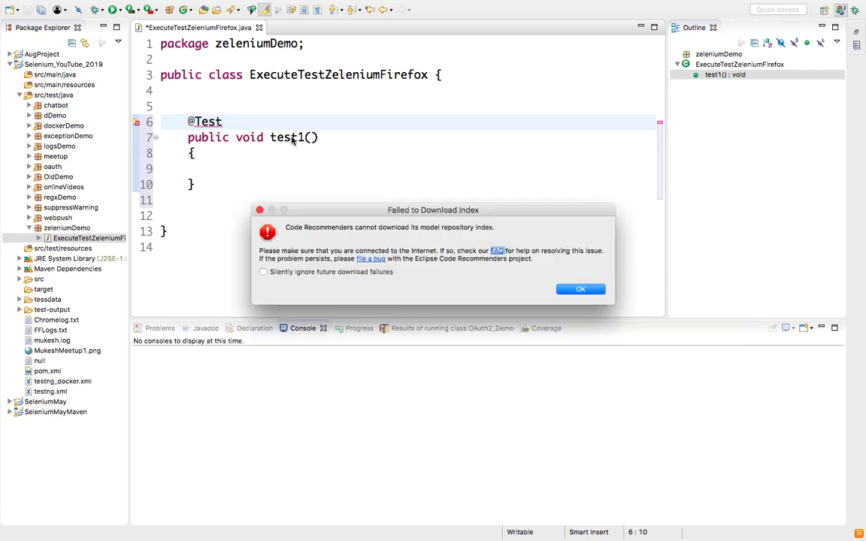
left_click(575, 289)
key("ctrl+space")
key("Return")
left_click(215, 200)
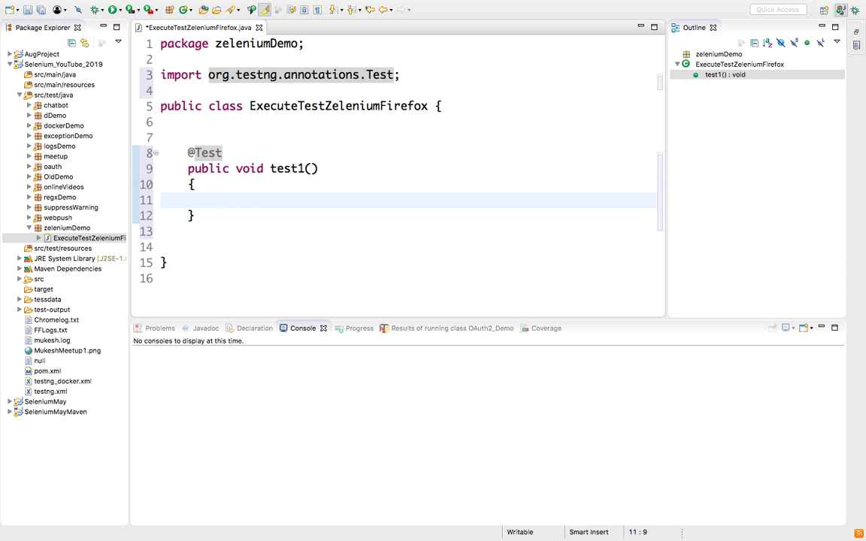
Step: Declare DesiredCapabilities cap = new DesiredCapabilities(); inside test1 with its import
key("Return")
type("Desi")
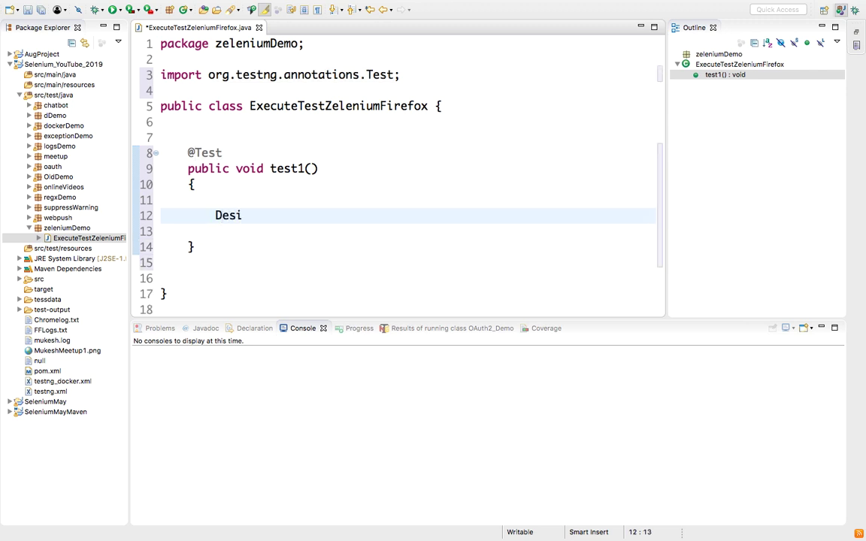
type("rw")
key("BackSpace")
key("ctrl+space")
key("Return")
type("cap=")
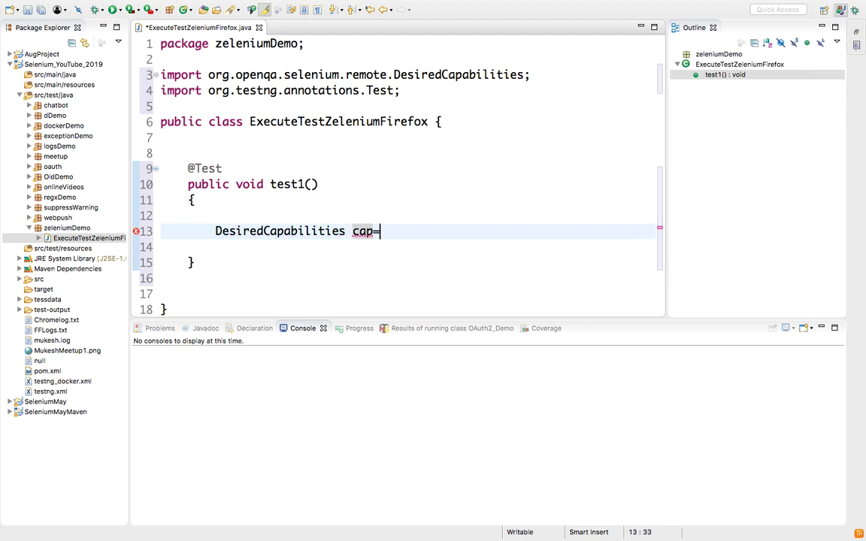
type("new Desi")
key("ctrl+space")
type("re")
key("Return")
type(";")
key("Return")
Step: Set cap's browser name to BrowserType.FIREFOX and save the class
type("cap")
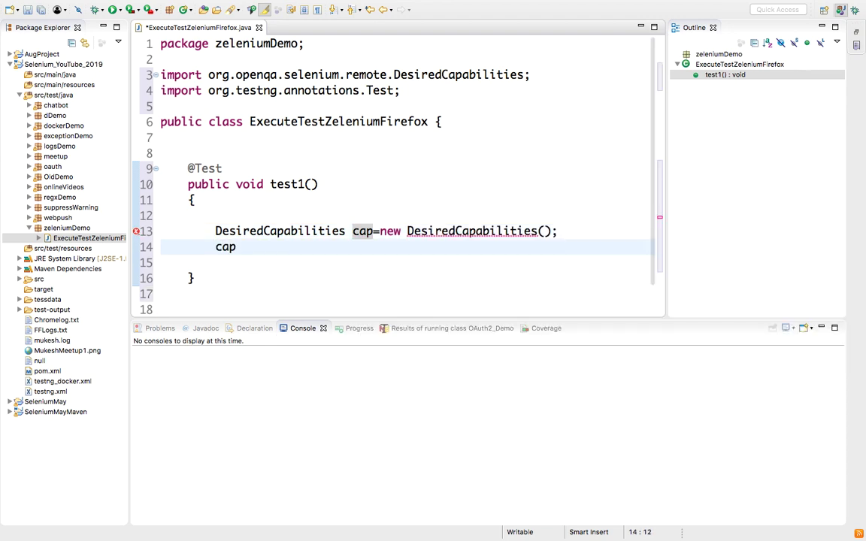
type(".setBr")
key("Return")
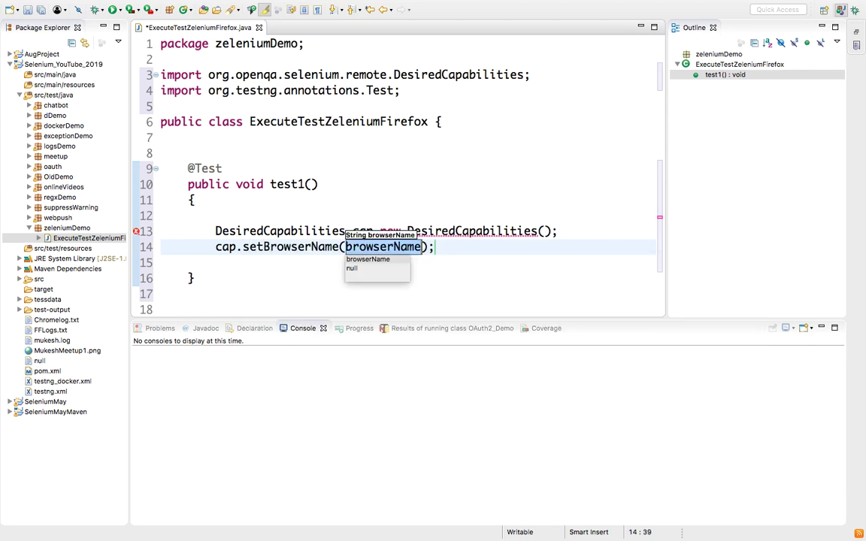
key("BackSpace")
type("Bro")
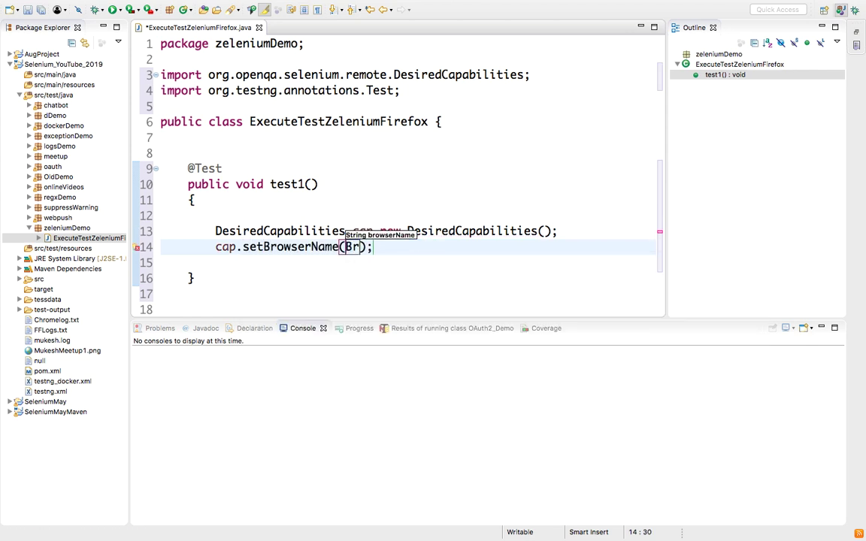
type("ws")
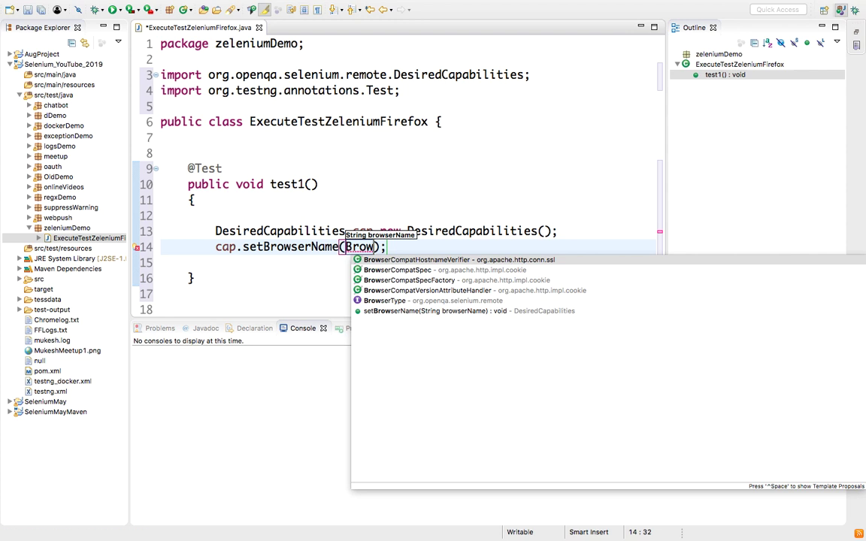
type("erT")
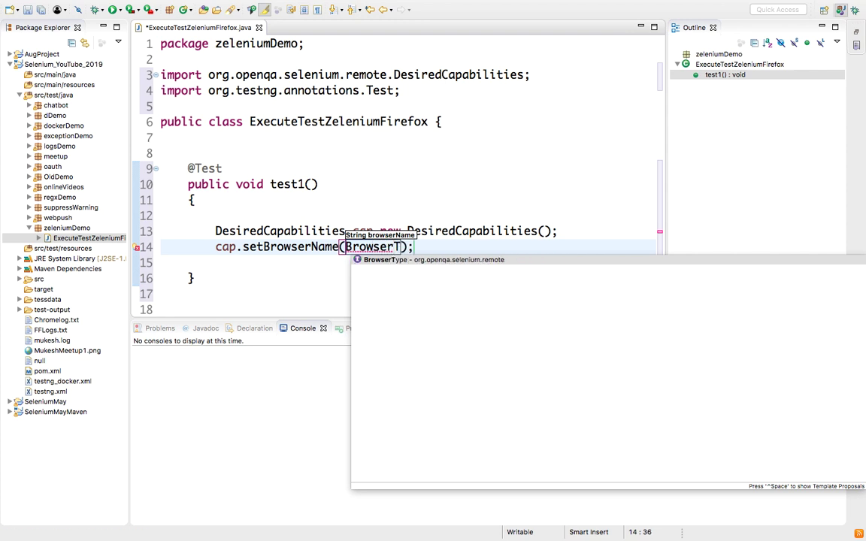
key("Return")
type(".F")
key("Return")
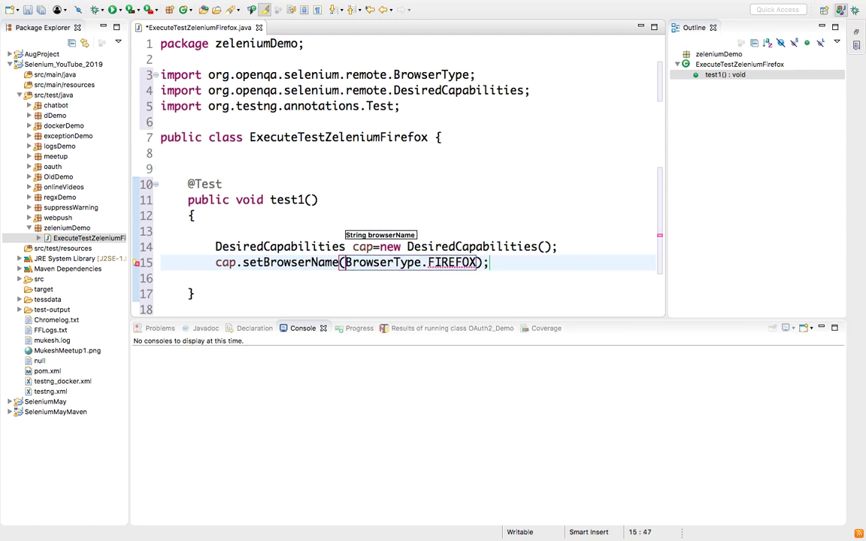
key("ctrl+s")
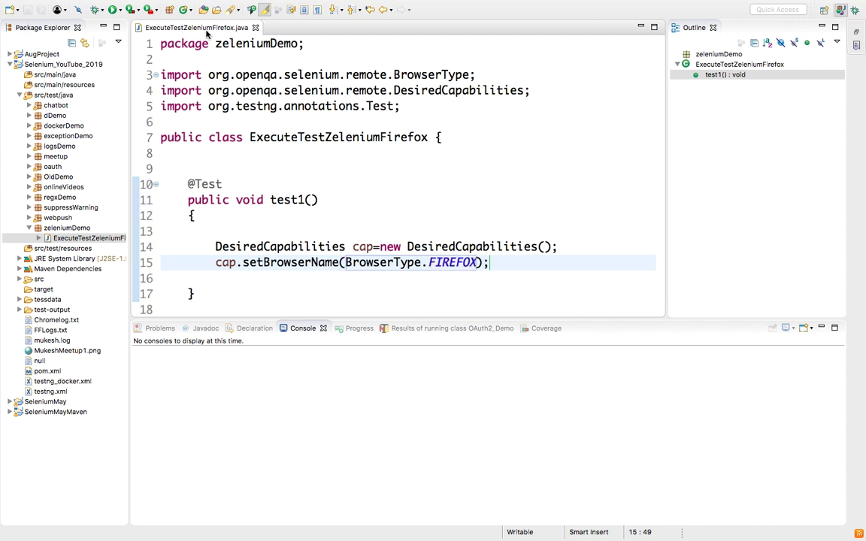
Step: Declare WebDriver driver = new RemoteWebDriver(URL, capabilities) with its imports
double_click(202, 28)
key("Return")
key("Return")
type("Web")
key("ctrl+space")
type("dr")
key("Return")
type("drive")
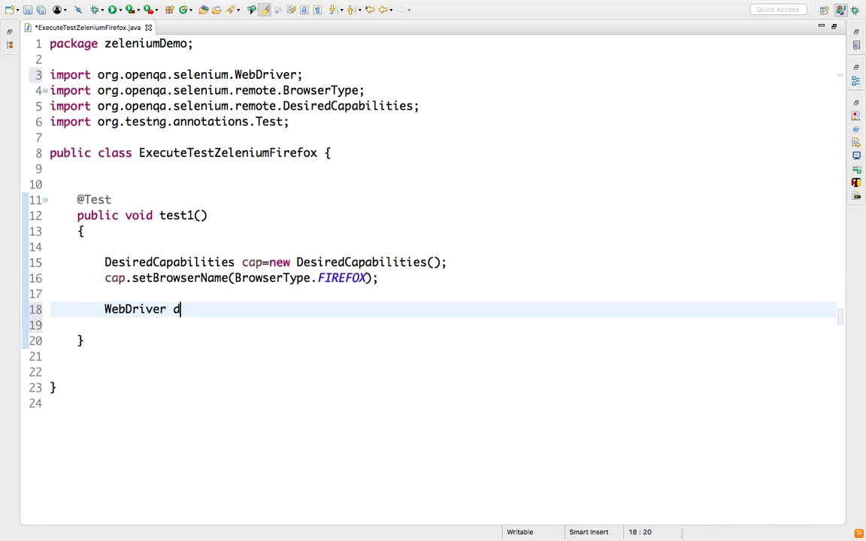
type("r=new Re")
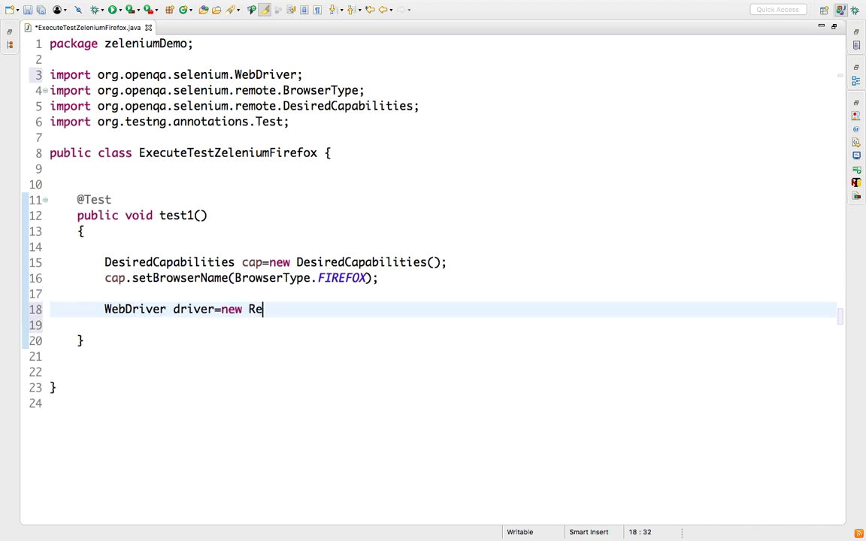
type("mote")
key("ctrl+space")
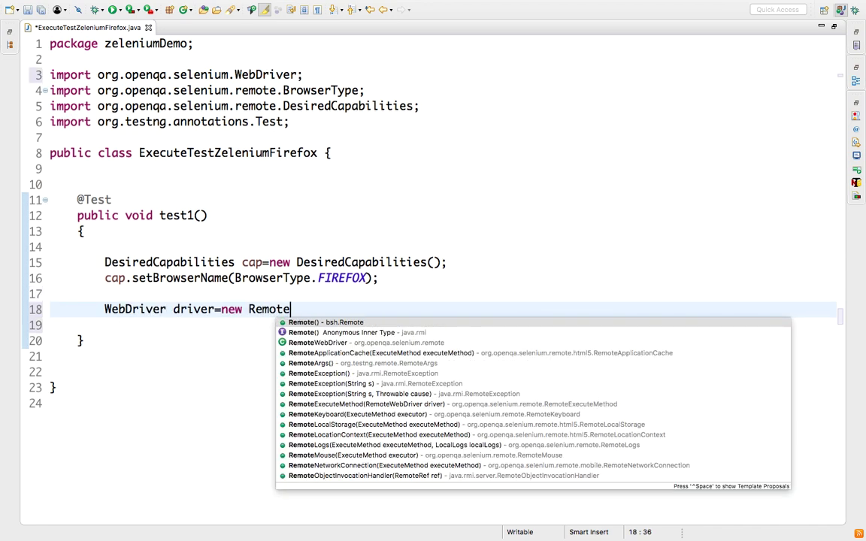
type("Webdr")
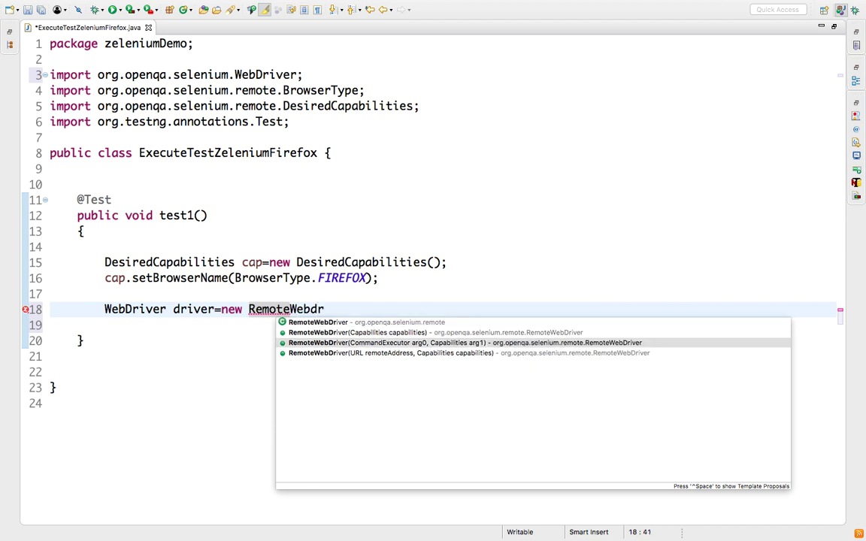
key("Down")
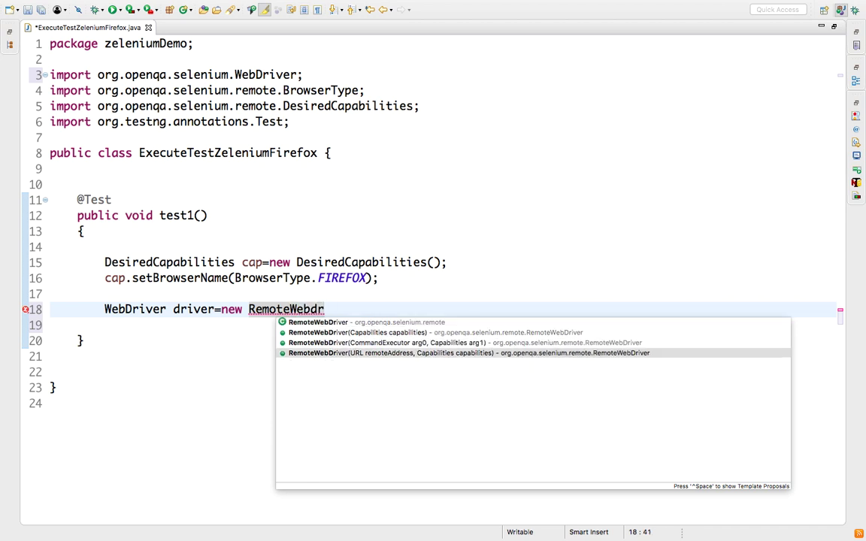
key("Return")
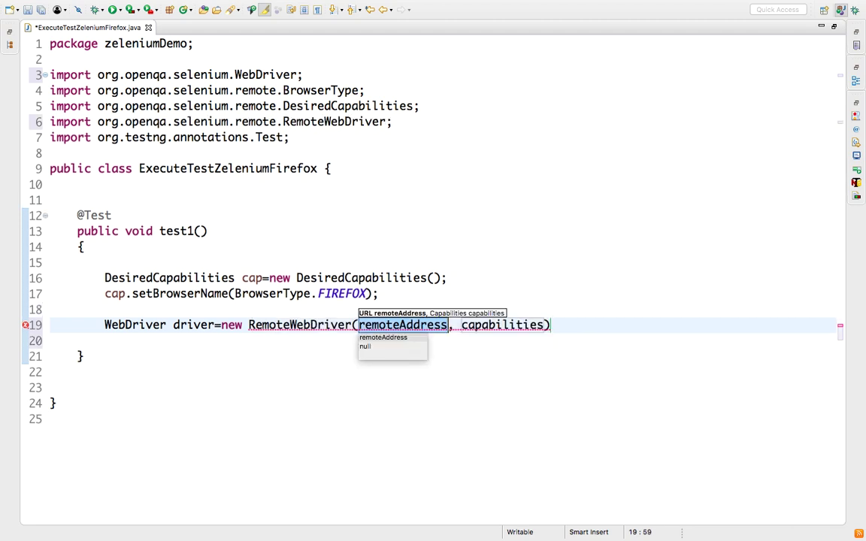
type("new URL")
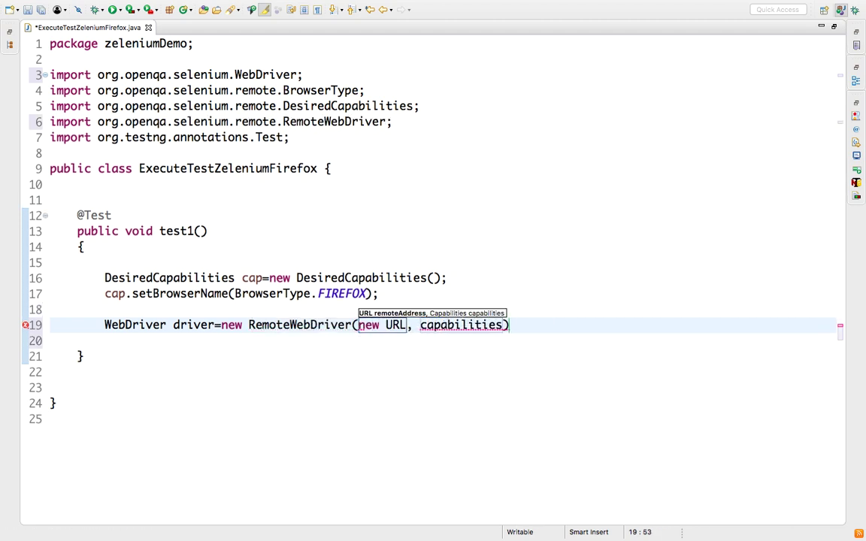
key("ctrl+space")
key("Return")
type("http")
type("://local")
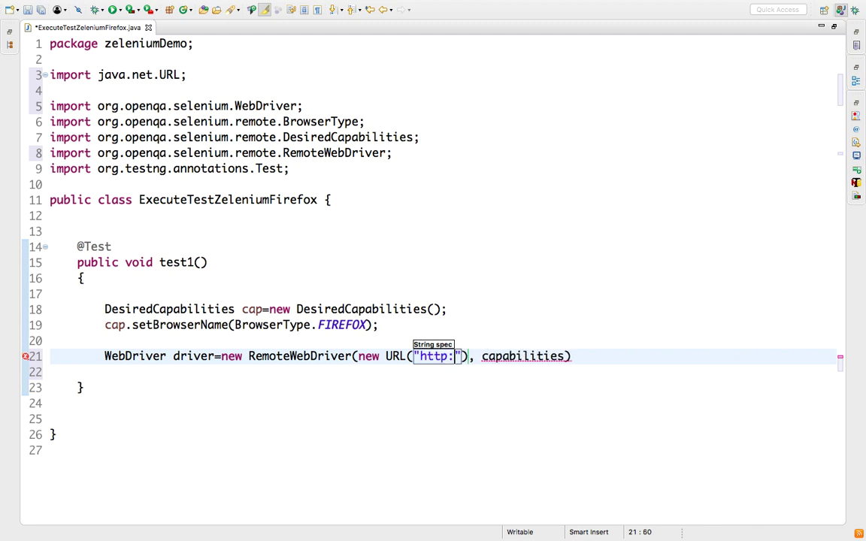
type("ho")
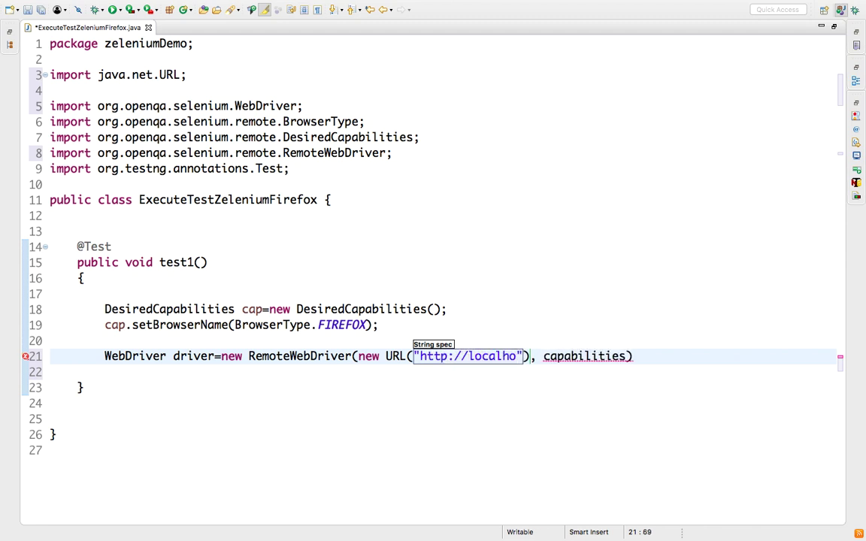
type("st:44")
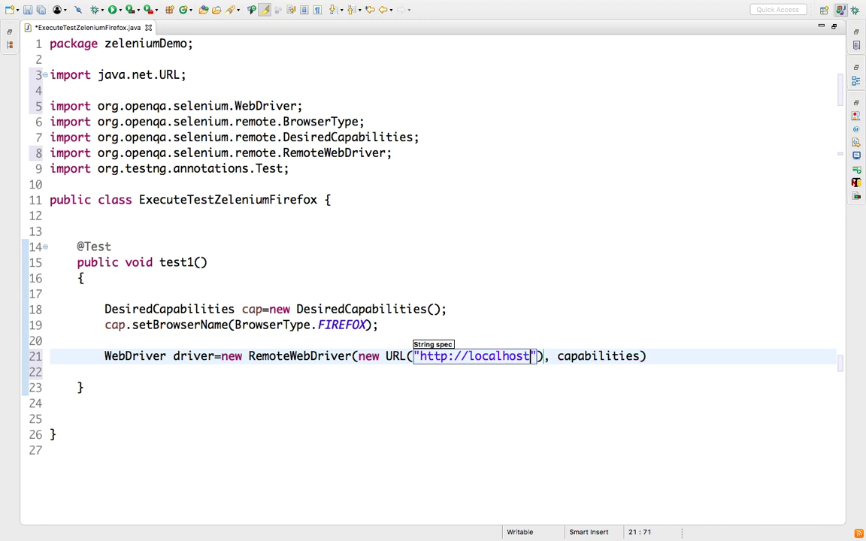
type("44/grid")
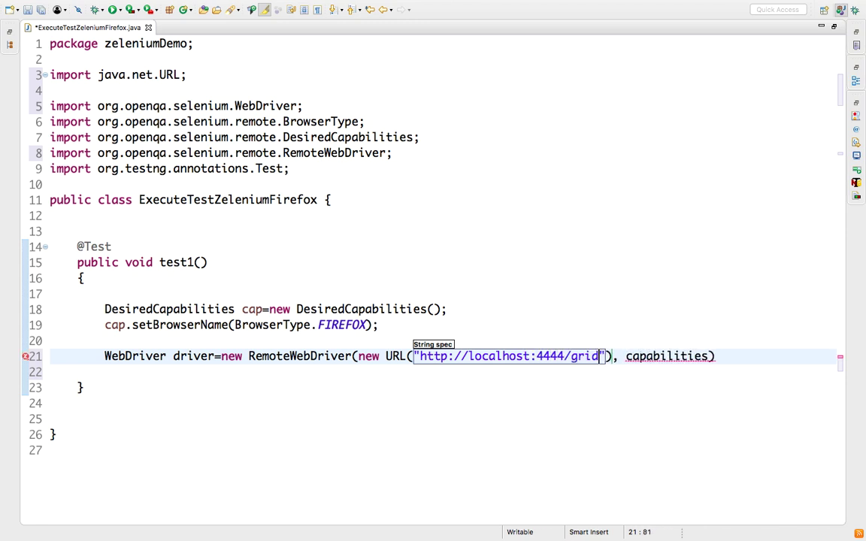
type("/")
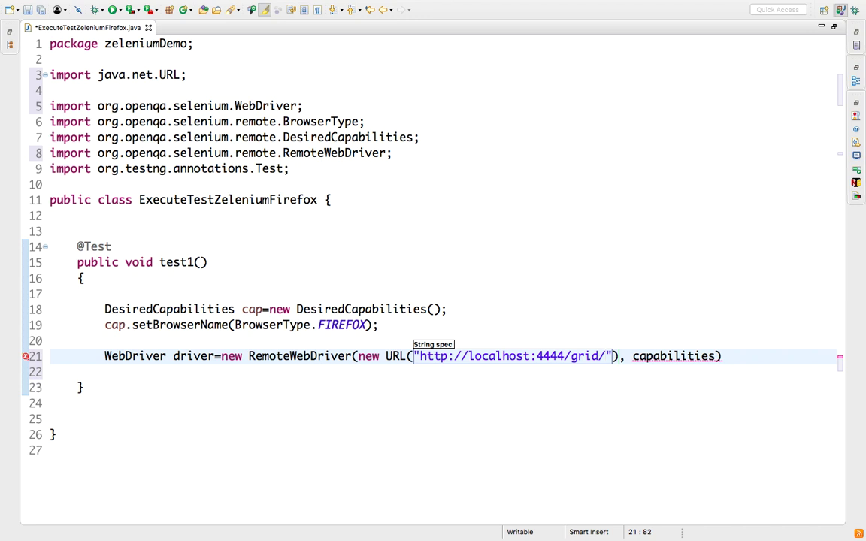
double_click(588, 356)
type("wd/")
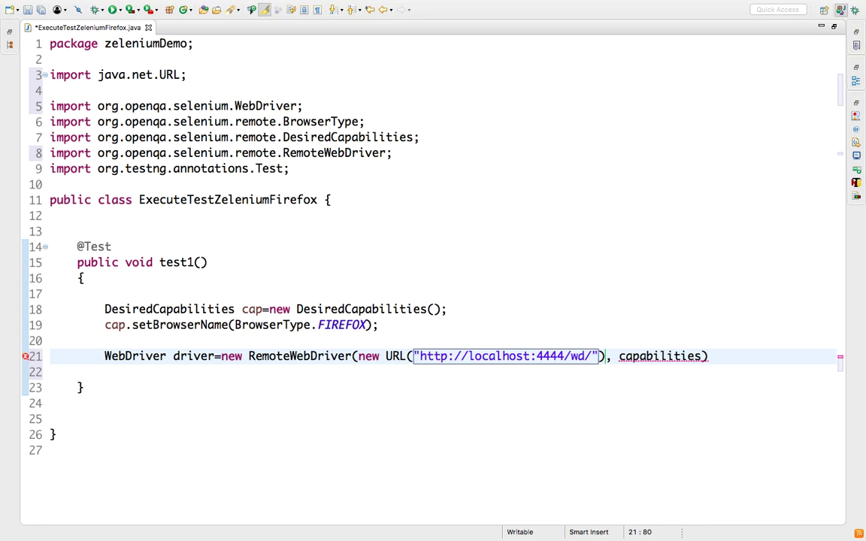
type("hub")
Step: Replace the capabilities argument with cap, close the statement, and save
left_click(758, 359)
double_click(757, 359)
type("ca")
key("BackSpace")
key("super+z")
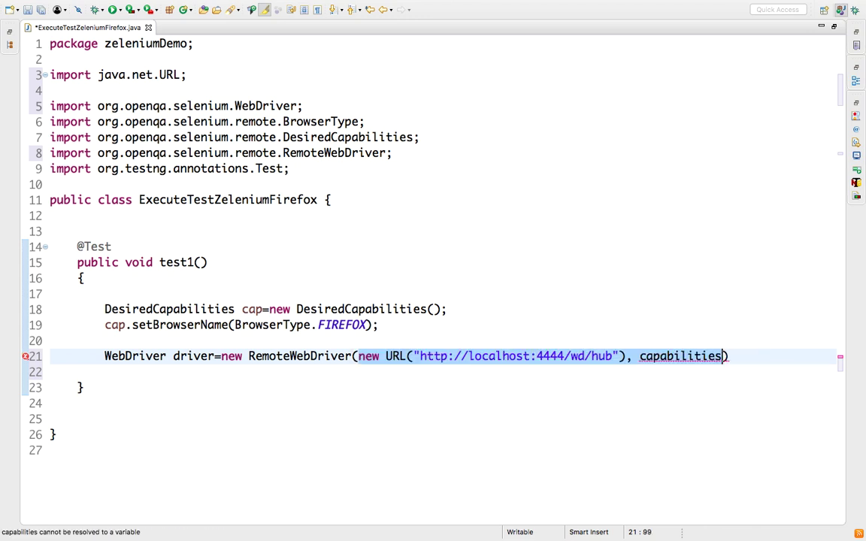
double_click(659, 359)
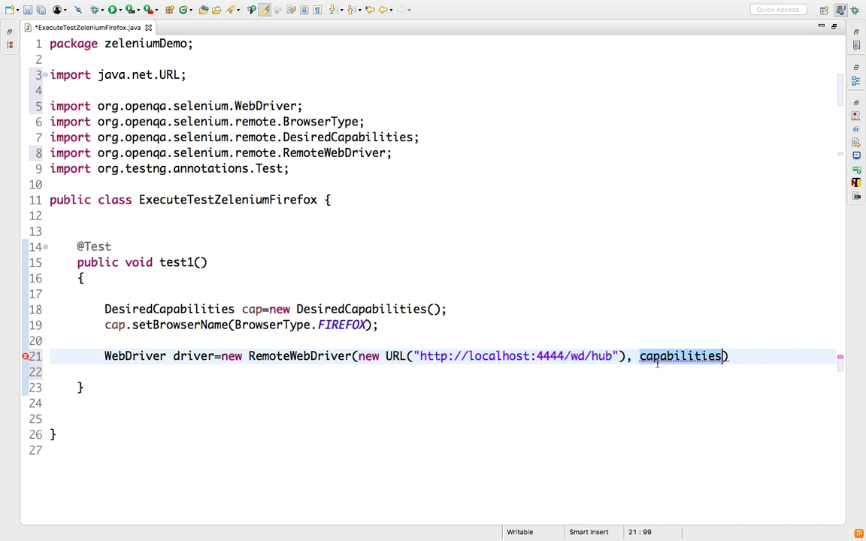
type("cap);")
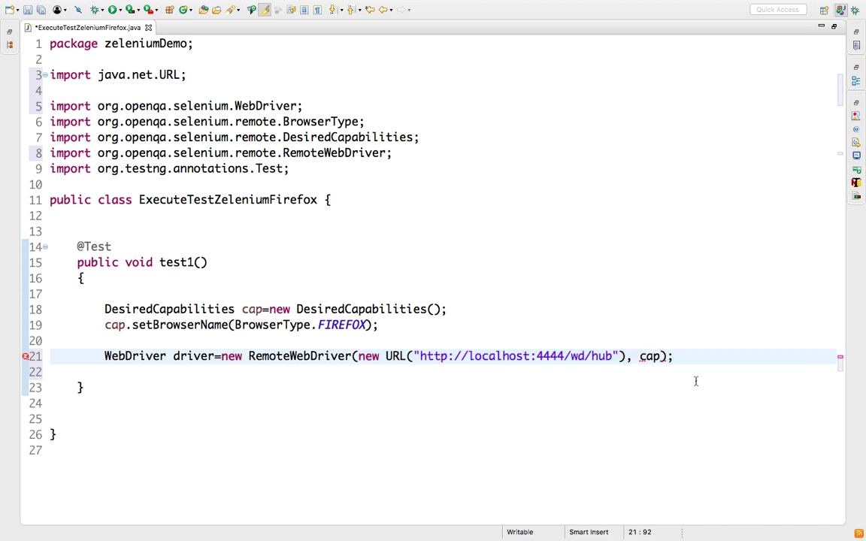
key("super+s")
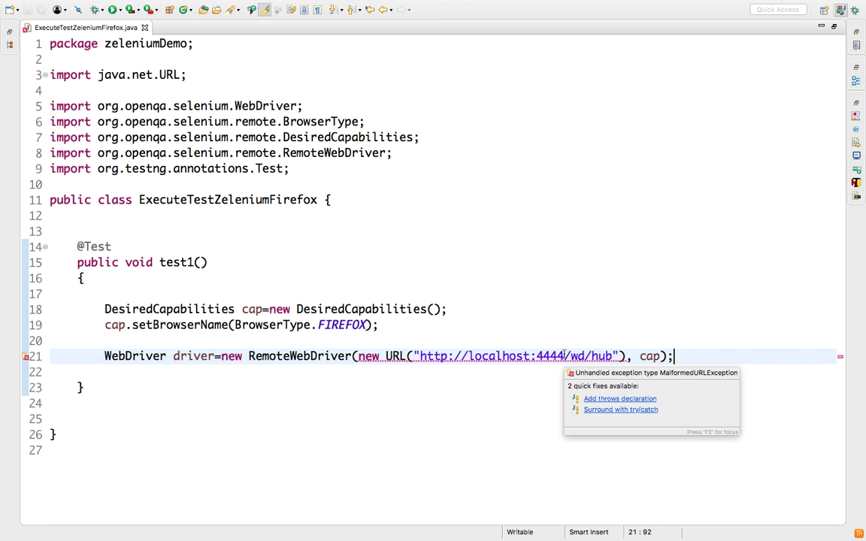
Step: Add a throws MalformedURLException declaration to test1 and delete the empty lines
mouse_move(578, 360)
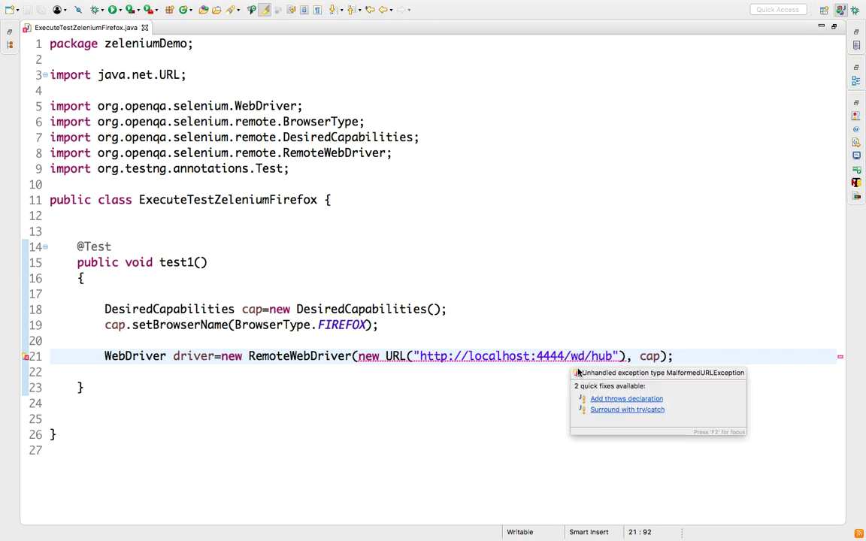
left_click(616, 399)
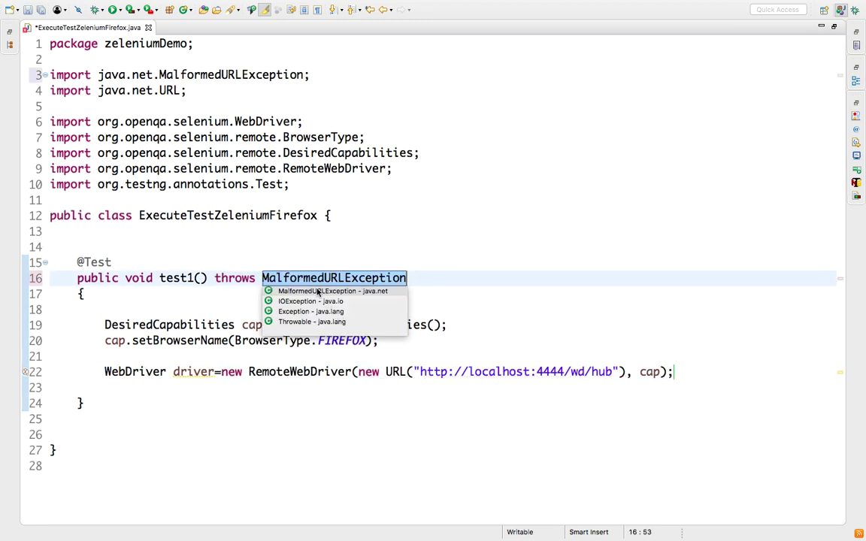
double_click(371, 290)
left_click(202, 356)
key("ctrl+d")
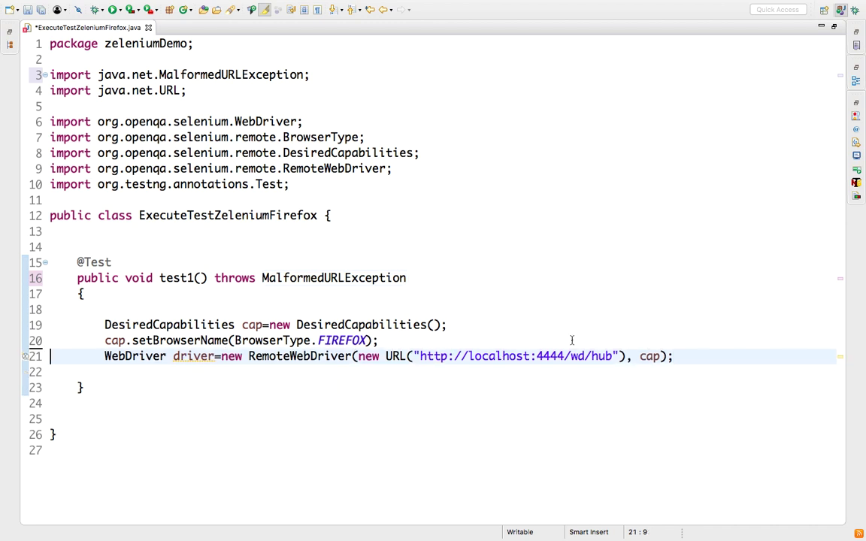
left_click(435, 308)
key("BackSpace")
key("BackSpace")
key("BackSpace")
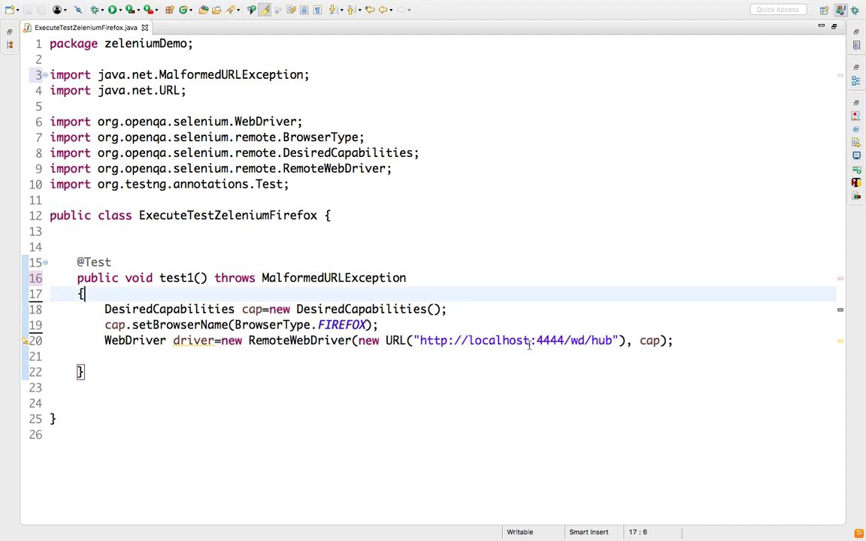
Step: Add a driver.get("") call below the driver line
left_click(676, 342)
key("Return")
type("drover")
key("BackSpace")
key("BackSpace")
key("BackSpace")
key("BackSpace")
type("iver")
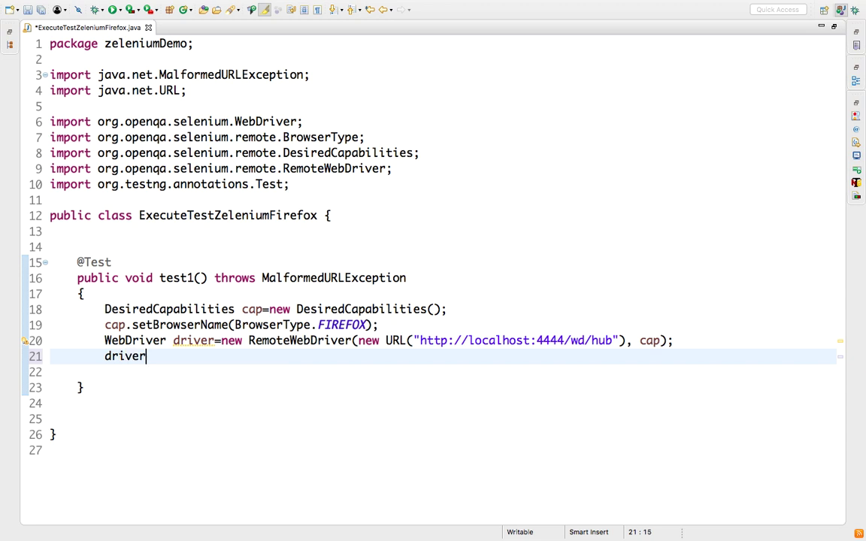
type(".get")
key("Return")
Step: Print driver.getTitle() with System.out.println, then call driver.quit(); and save
type("\");")
key("Return")
key("Return")
type("System.ou")
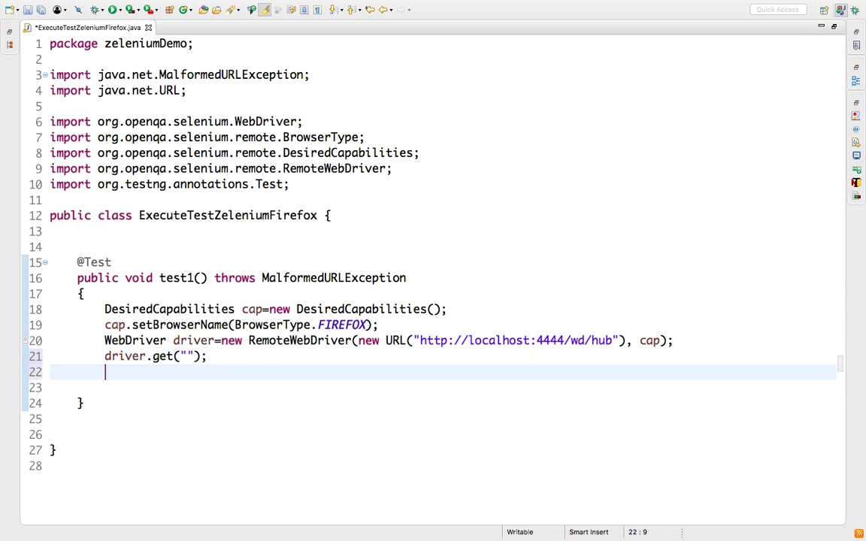
type("t")
key("ctrl+space")
type("driver.get);")
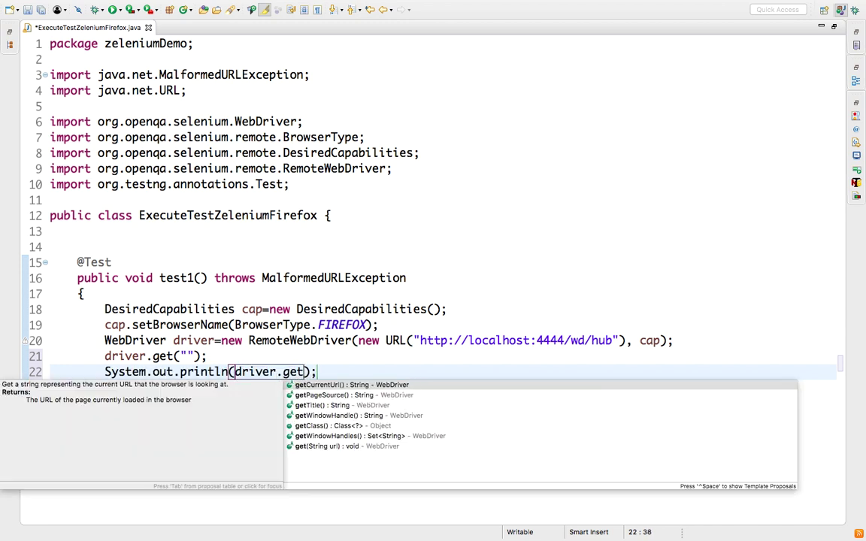
key("Down")
key("Down")
key("Return")
key("Return")
key("Return")
type("Sts")
key("BackSpace")
type("driver.q")
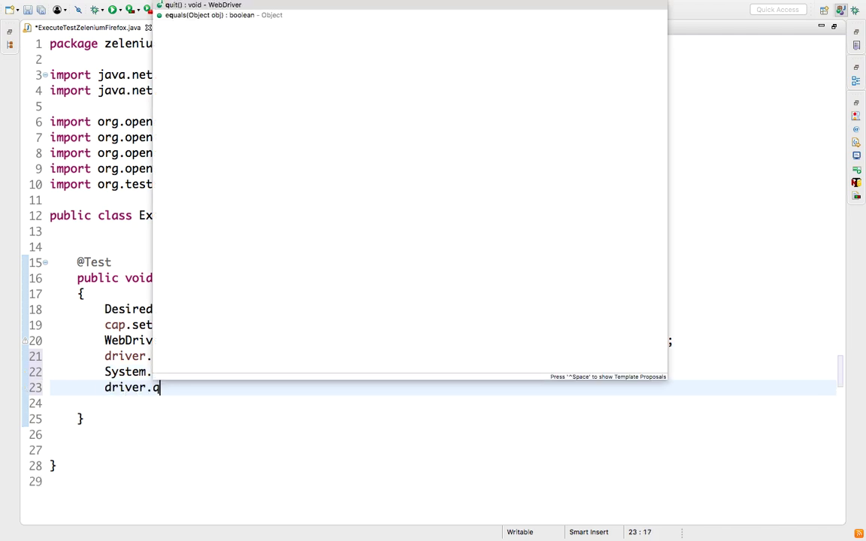
key("Return")
type(";")
key("super+s")
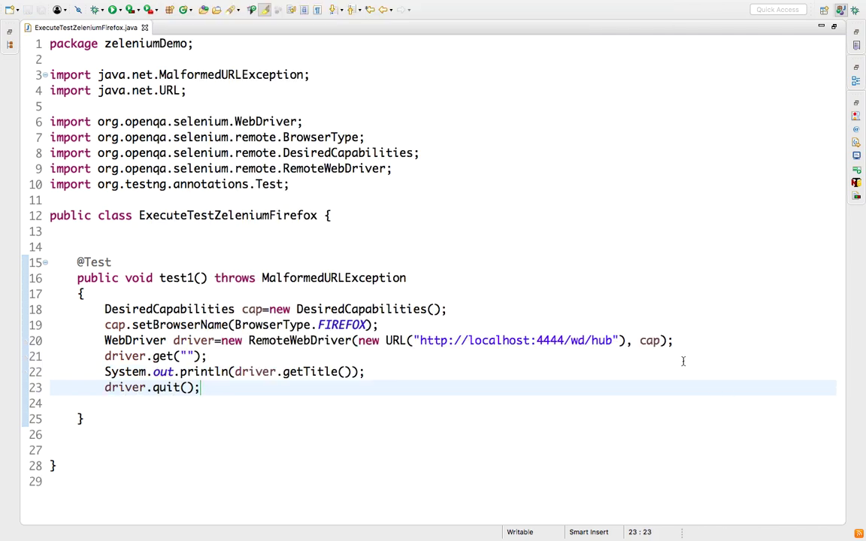
left_click(213, 358)
key("Left")
key("Left")
key("Left")
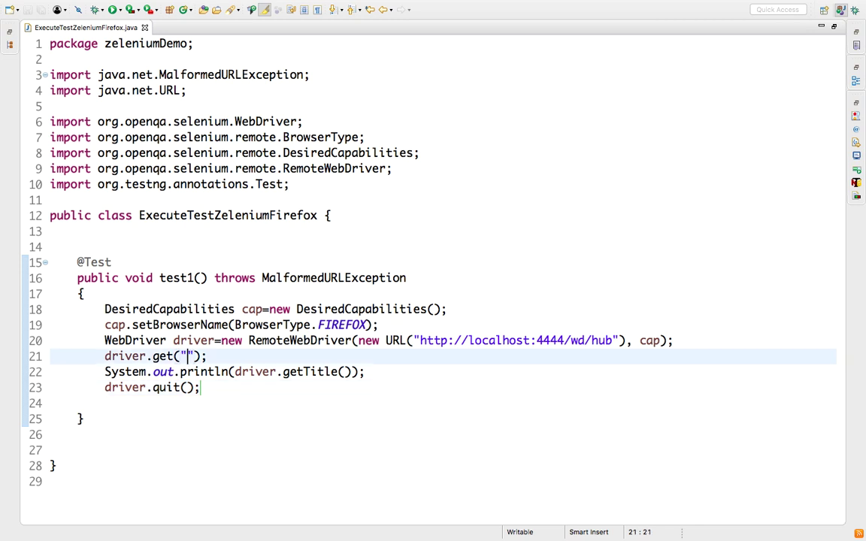
type("htt")
type("p://www")
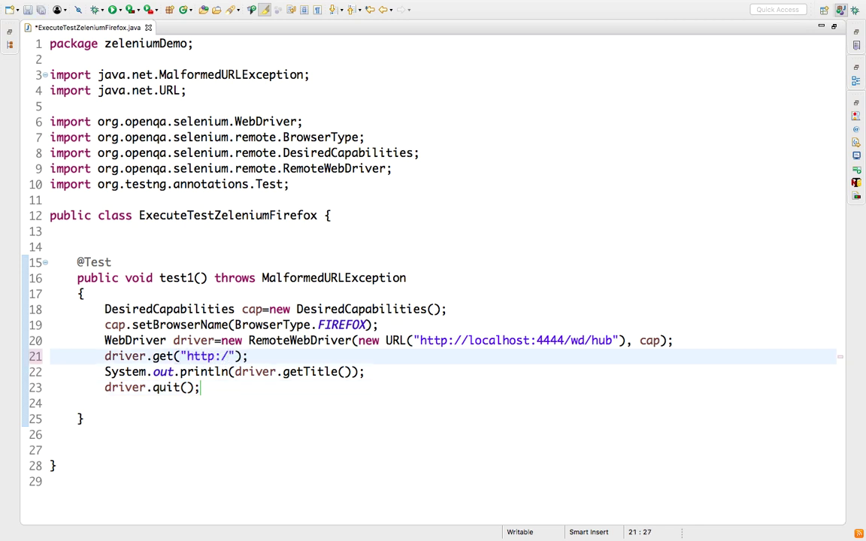
type(".google")
type(".")
key("Left")
key("BackSpace")
key("BackSpace")
key("BackSpace")
key("BackSpace")
key("BackSpace")
key("BackSpace")
type("gmail.")
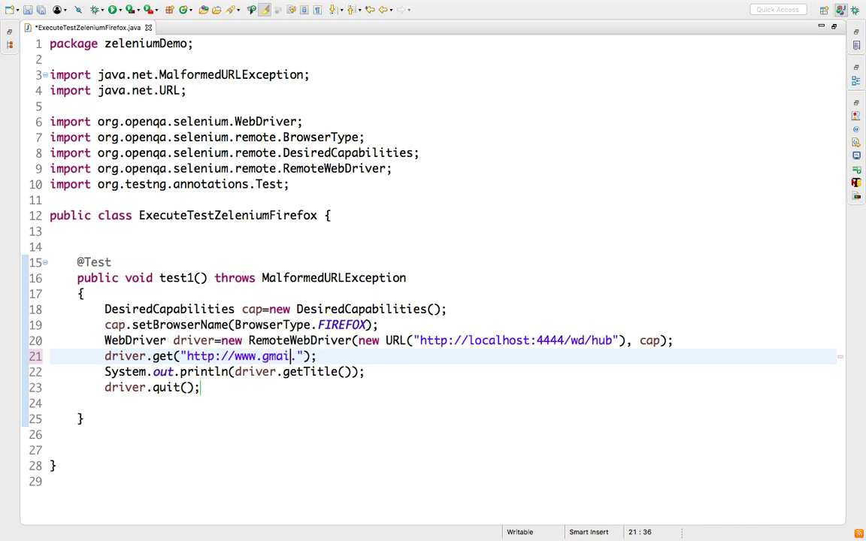
type("com")
key("ctrl+s")
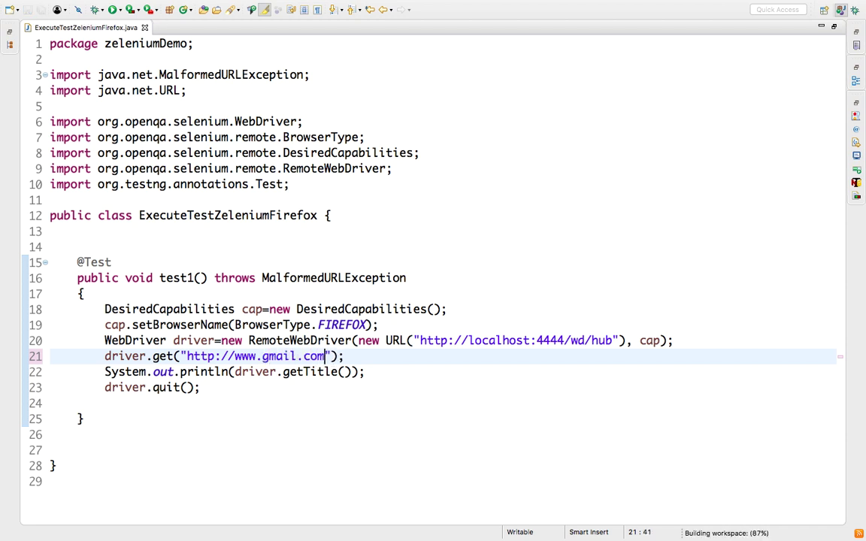
Step: Delete the extra blank line, check Zalenium's Live Preview in Chrome, and return to Eclipse
left_click(132, 254)
key("BackSpace")
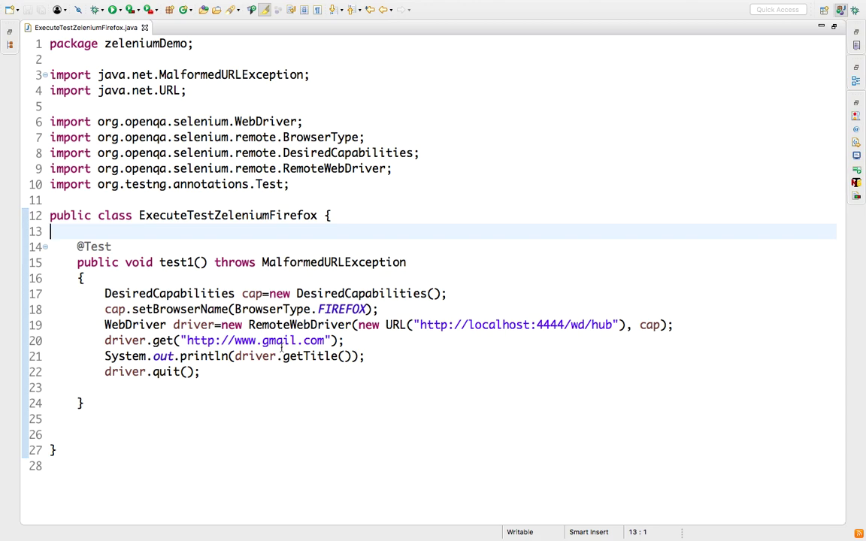
key("super+Tab")
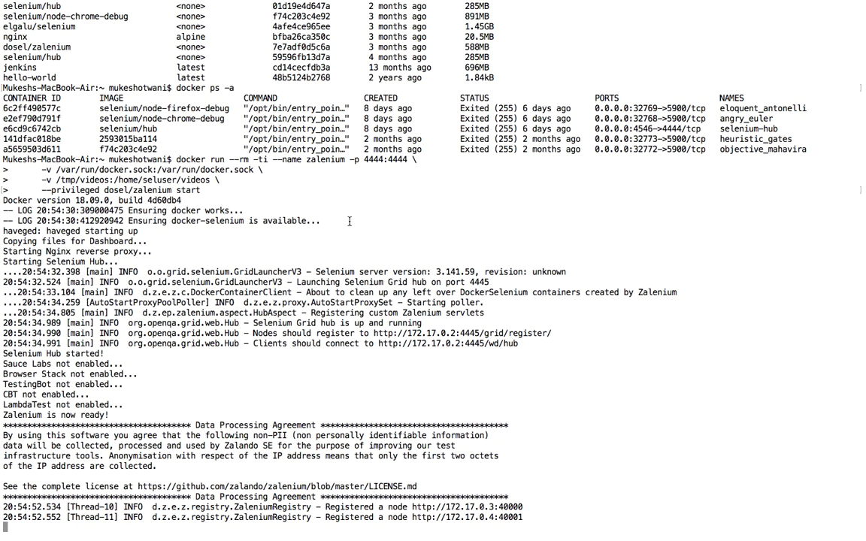
key("super+Tab")
key("super+Tab")
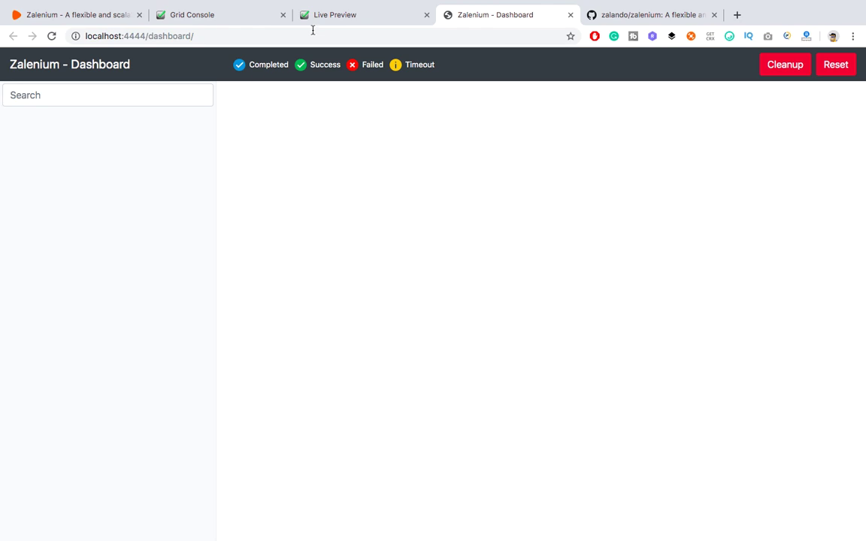
left_click(345, 16)
key("super+Tab")
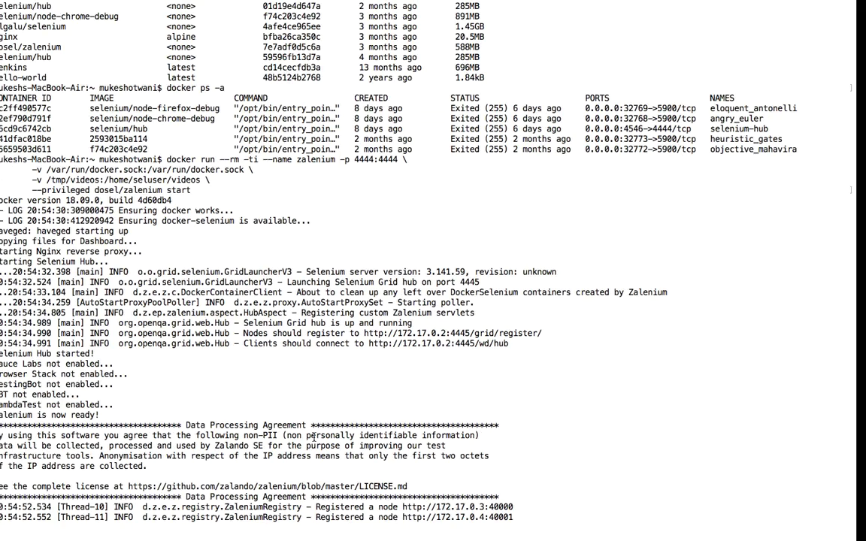
key("super+Tab")
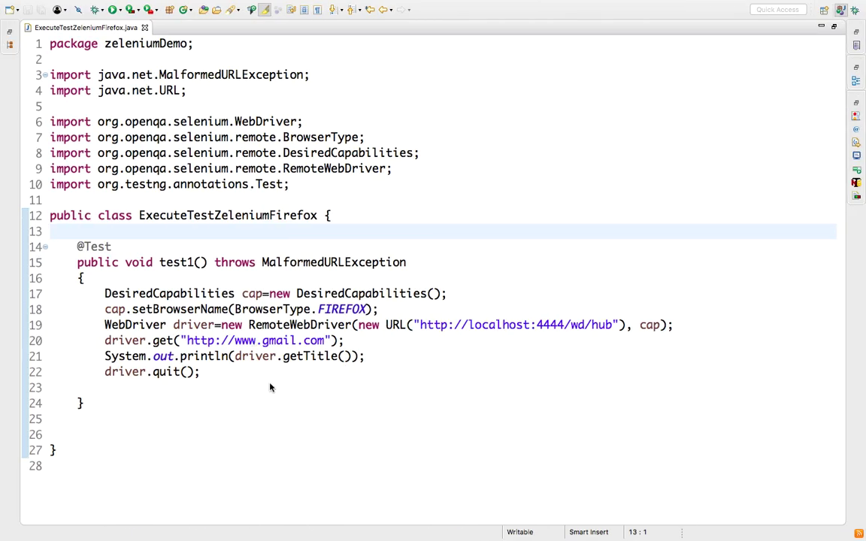
Step: Run ExecuteTestZeleniumFirefox as a TestNG test and switch away to watch the grid
right_click(254, 345)
mouse_move(354, 421)
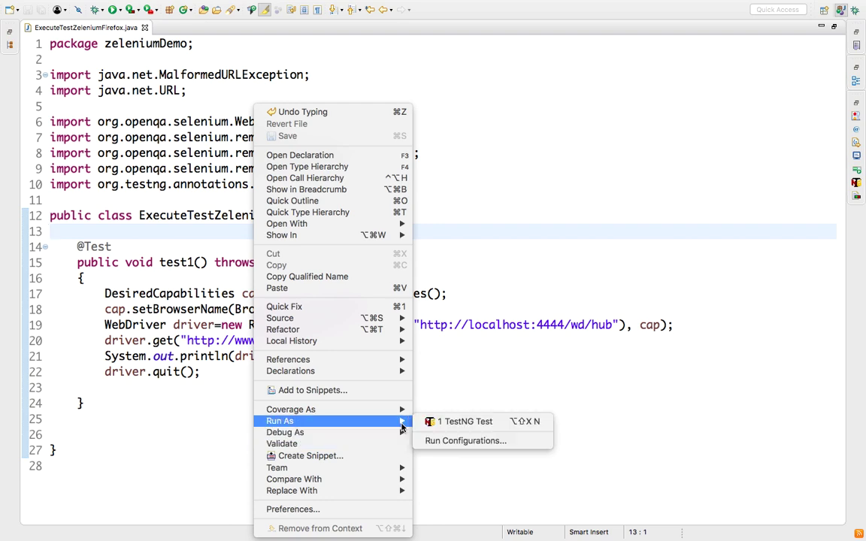
left_click(462, 422)
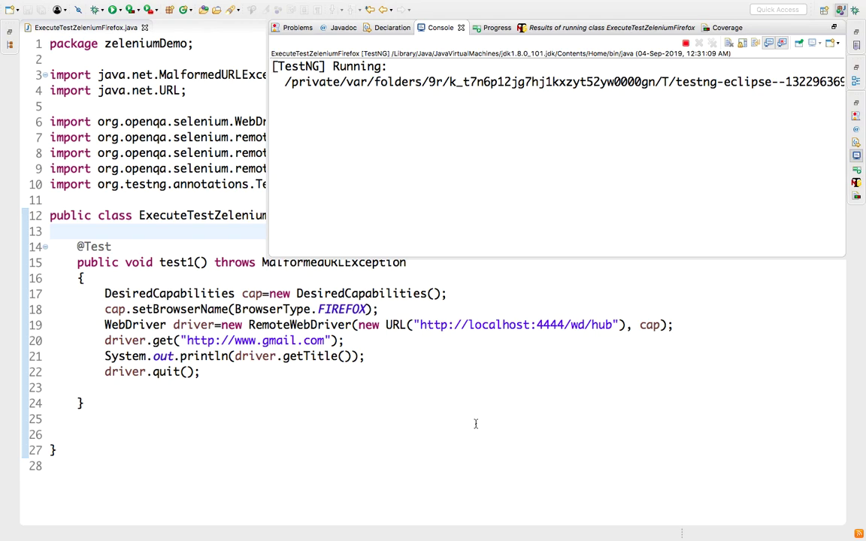
key("ctrl+Right")
key("ctrl+Right")
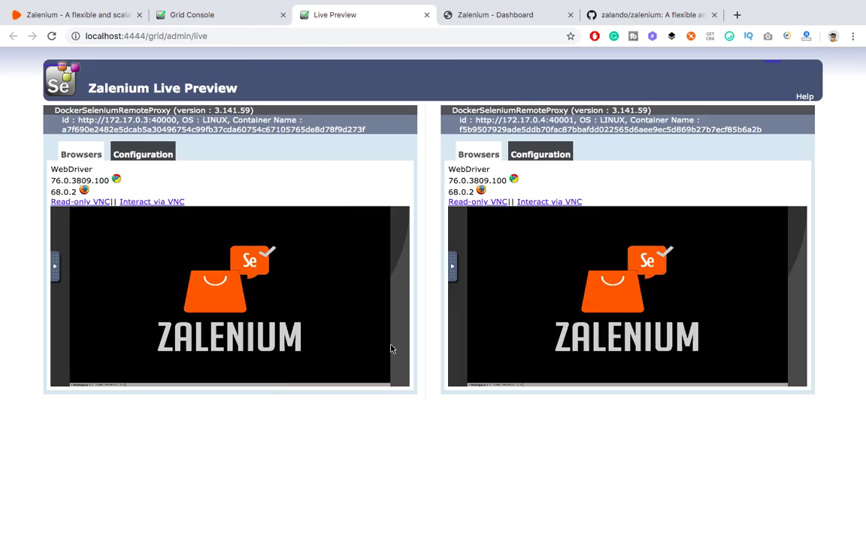
Step: Reload Zalenium's Live Preview to watch the Firefox session, then return to Eclipse
left_click(51, 36)
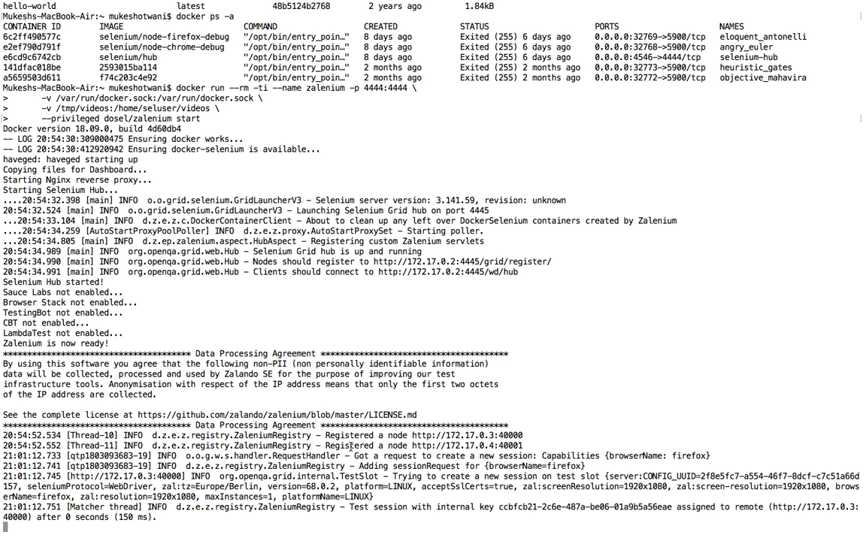
key("super+Tab")
key("super+Tab")
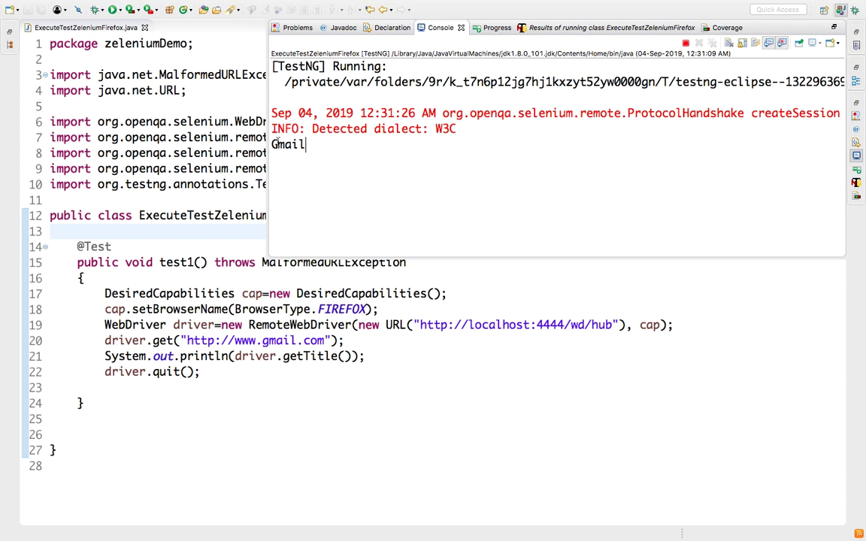
left_click_drag(335, 160, 808, 226)
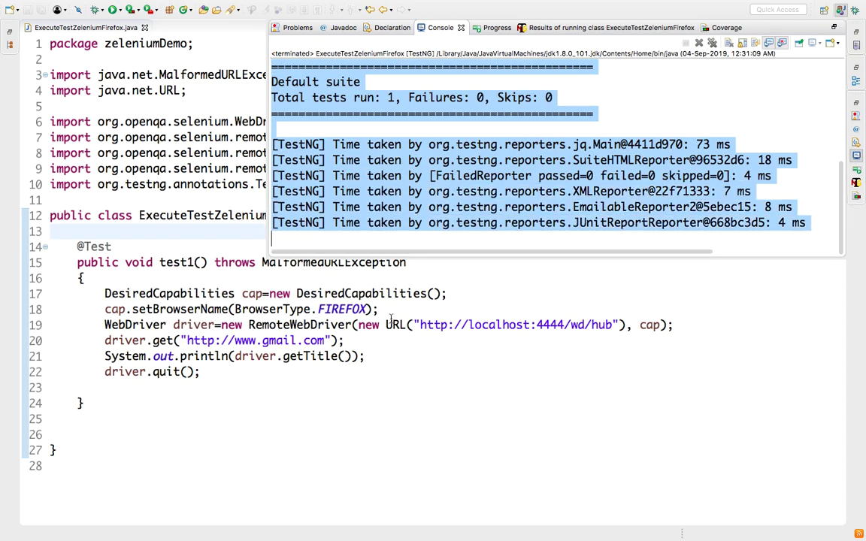
left_click(396, 325)
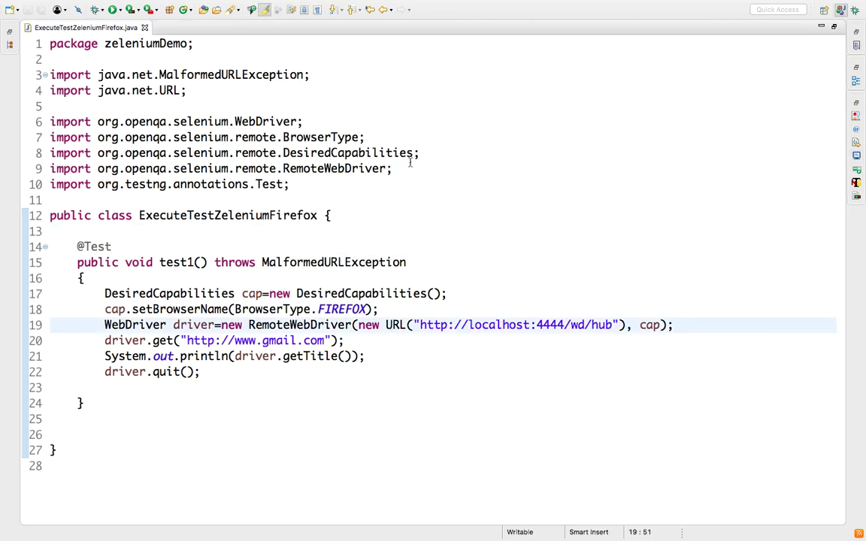
left_click(856, 155)
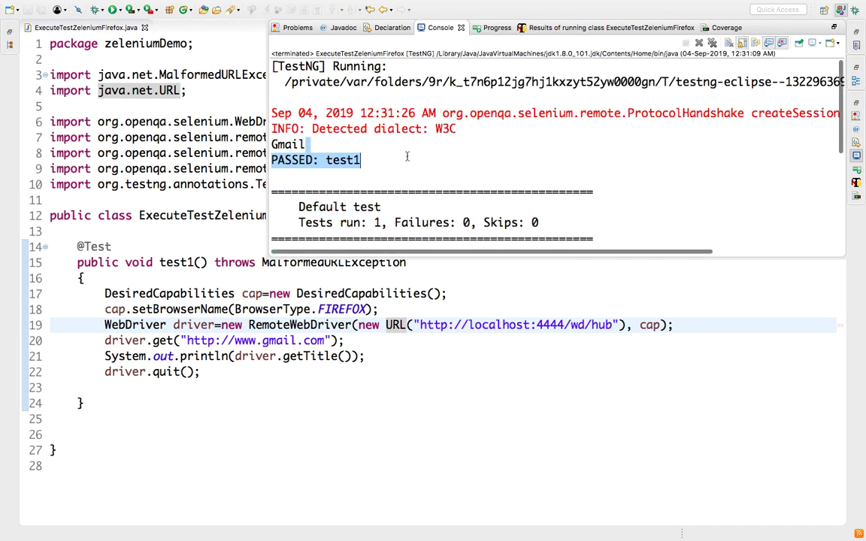
left_click(282, 340)
left_click(467, 350)
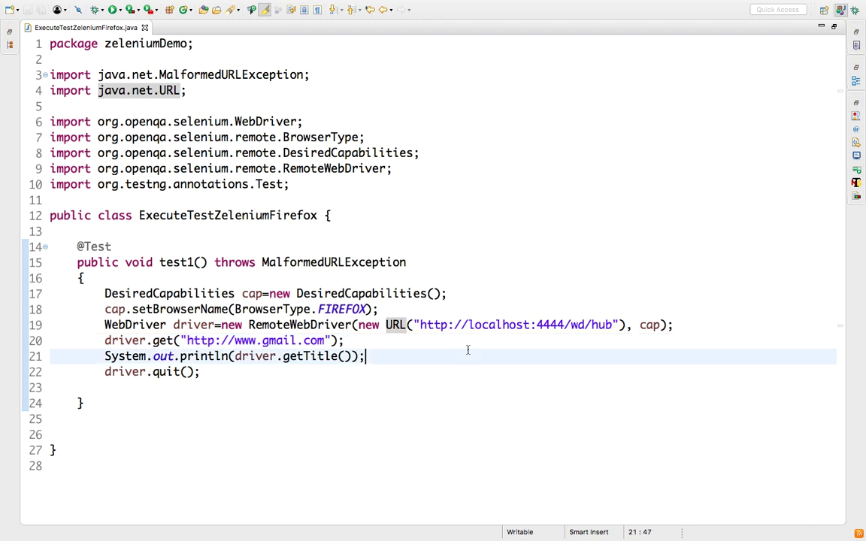
Step: Add driver.manage().window().maximize(); on a new line after driver.get and save the class
key("Return")
type("d")
key("BackSpace")
key("BackSpace")
key("BackSpace")
key("BackSpace")
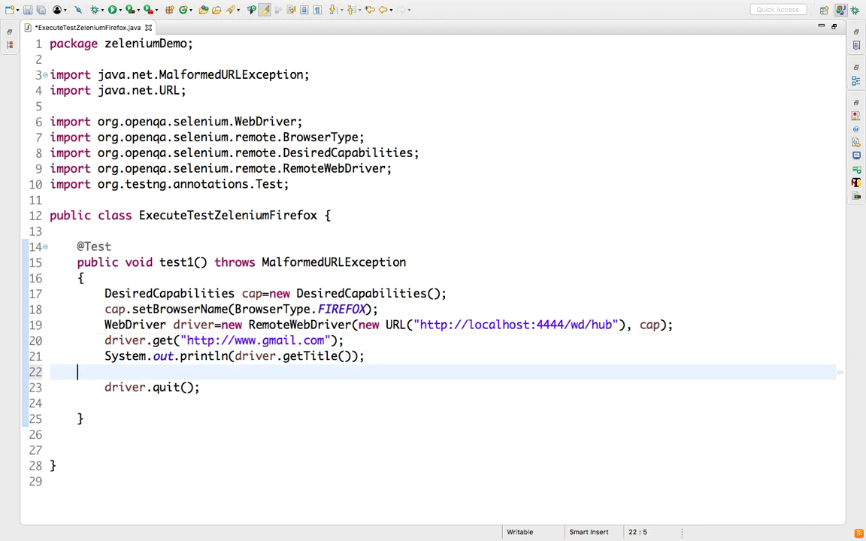
key("Up")
key("Return")
type("driver")
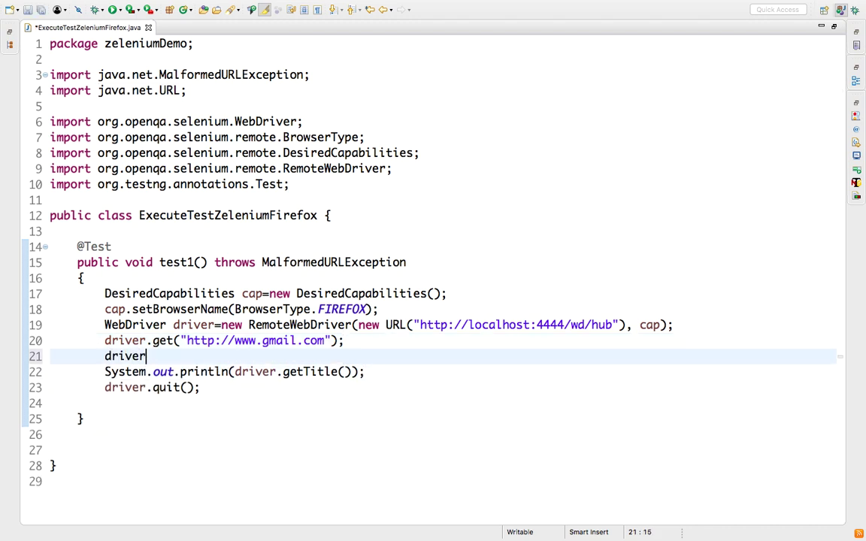
type(".ma")
key("Return")
type(".win")
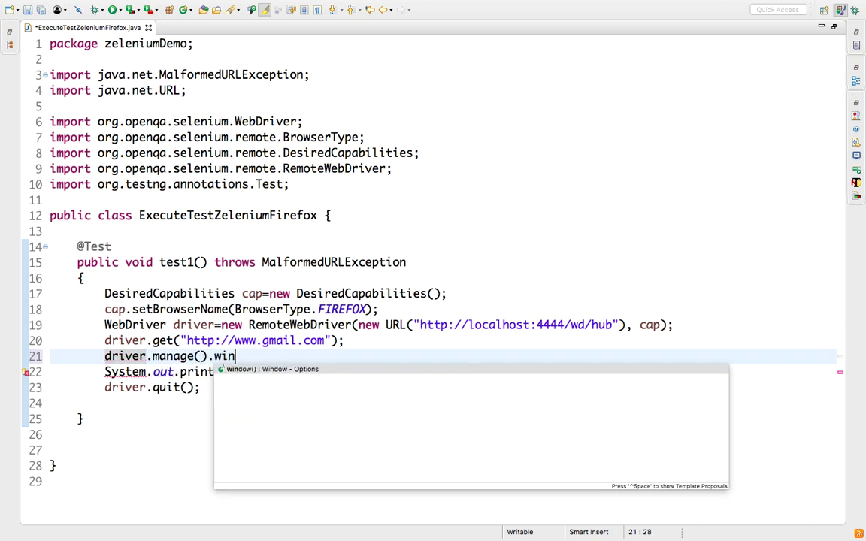
key("Return")
type(".max")
key("Return")
type(";")
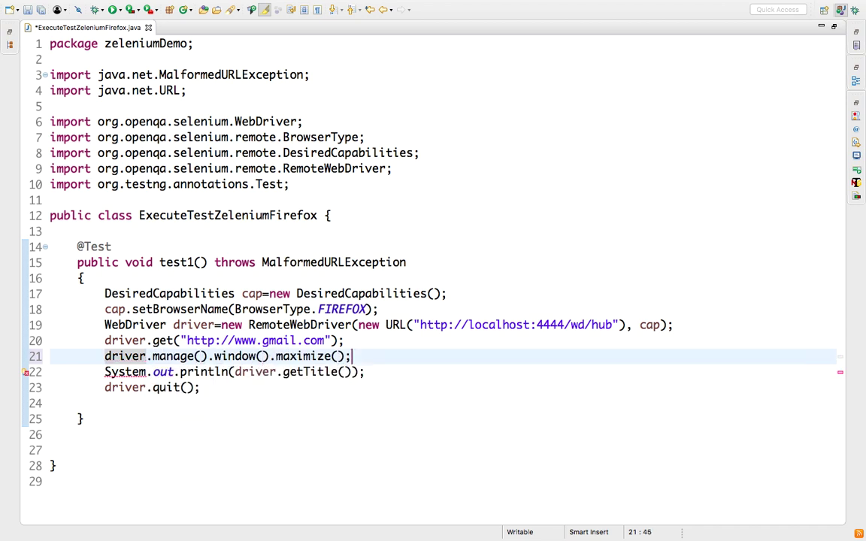
key("super+s")
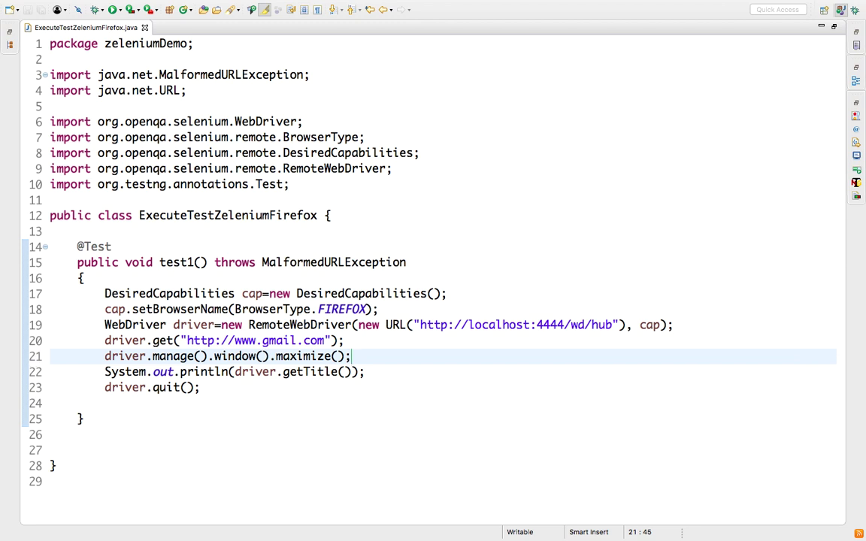
Step: Move the maximize statement so it sits above the driver.get line
left_click_drag(364, 358, 104, 356)
key("super+c")
key("BackSpace")
key("Return")
key("Up")
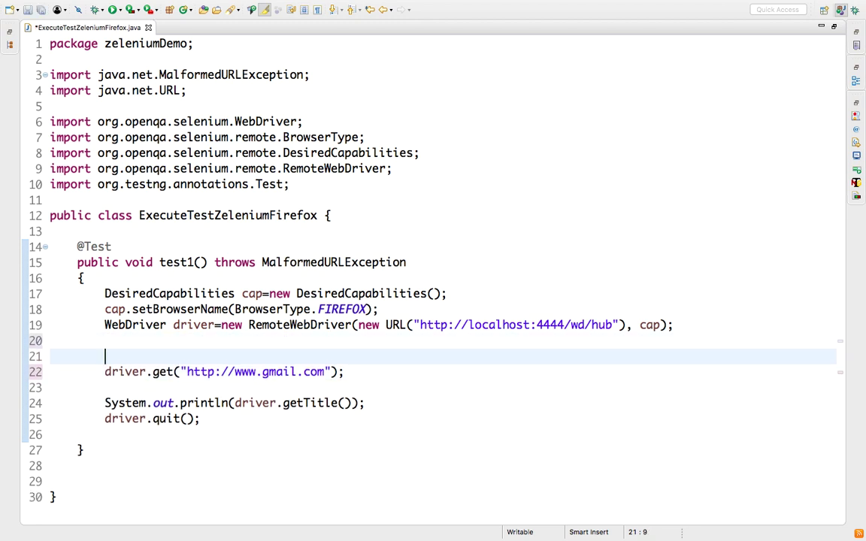
key("super+v")
Step: Add Thread.sleep(150000); after driver.get and declare throws InterruptedException via Quick Fix
left_click(140, 390)
type("Thread.s")
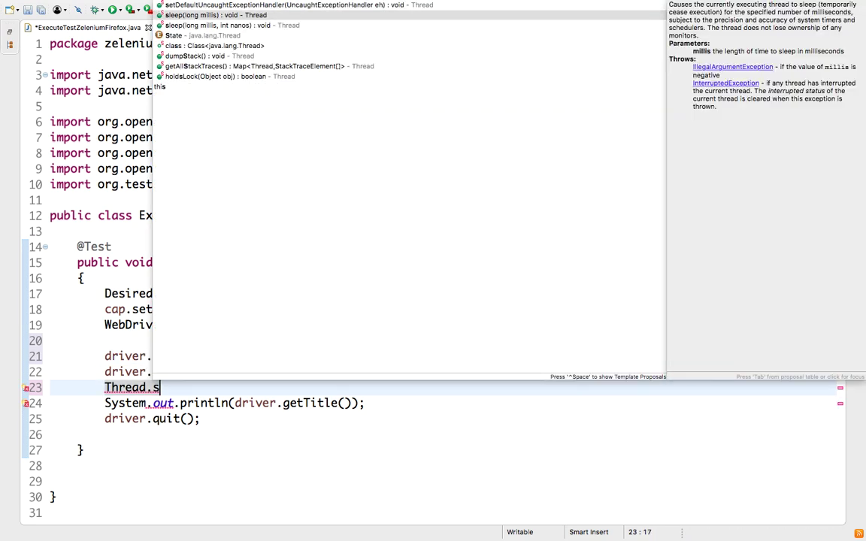
key("Return")
type("150000);")
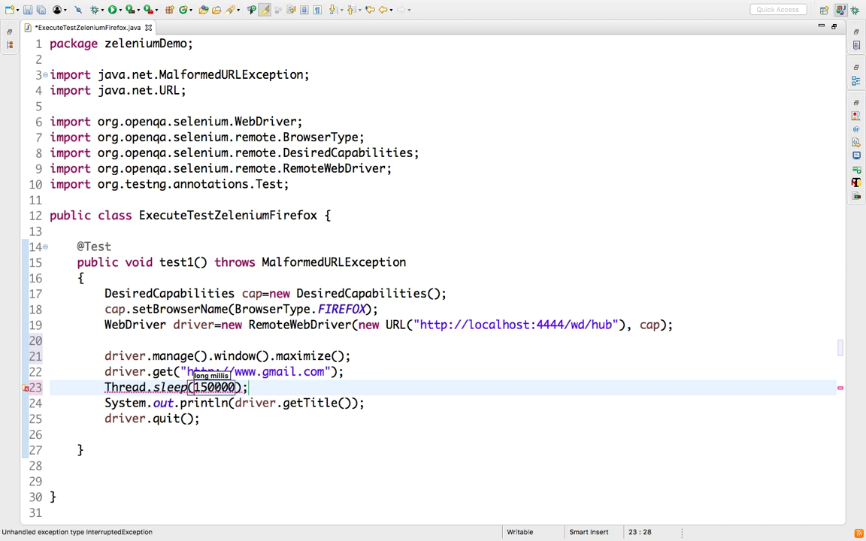
mouse_move(231, 388)
left_click(226, 430)
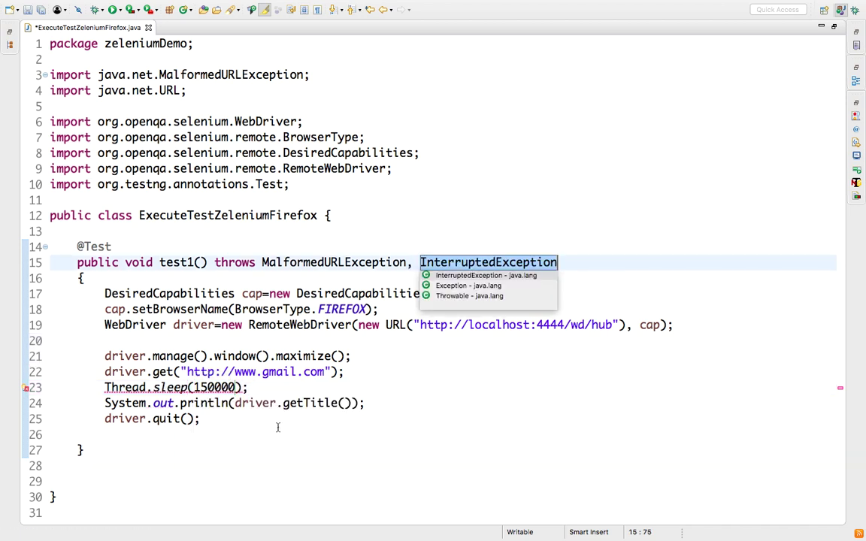
left_click(409, 385)
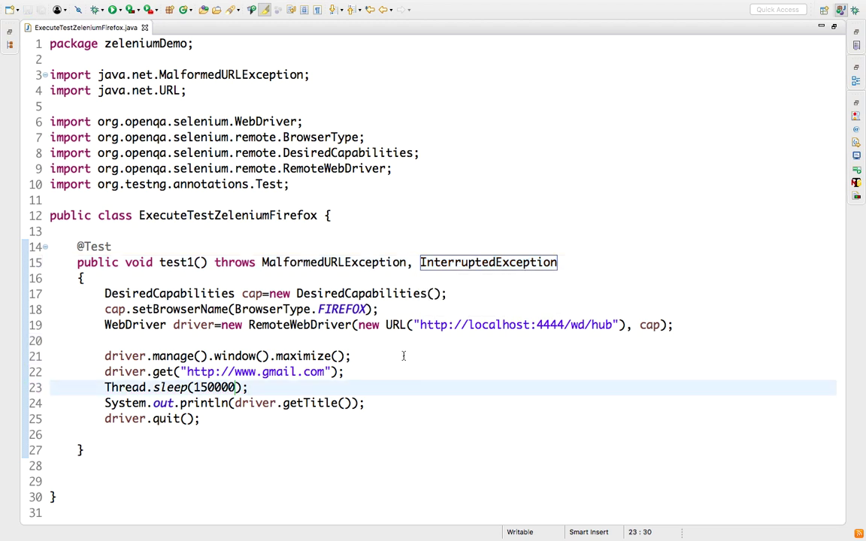
Step: Insert blank lines between the maximize, get, sleep and print statements, then save
left_click(402, 354)
key("Return")
left_click(372, 386)
key("Return")
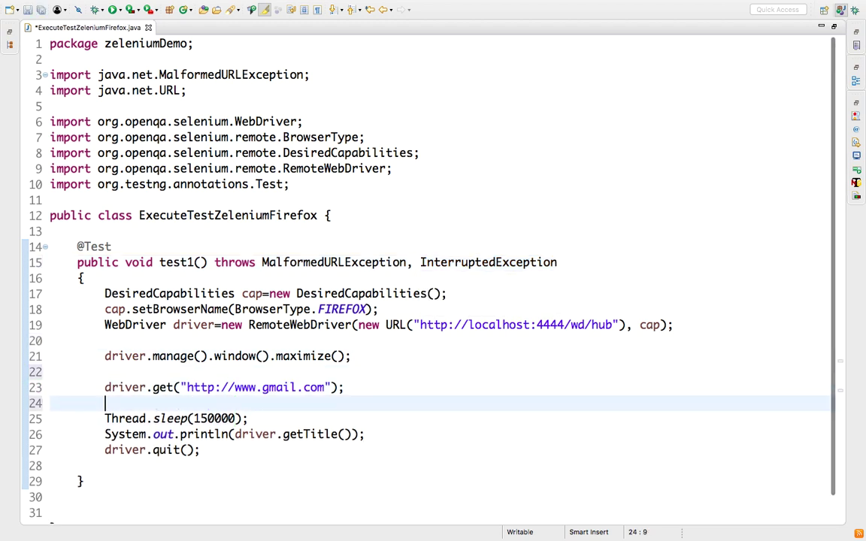
left_click(326, 413)
key("Return")
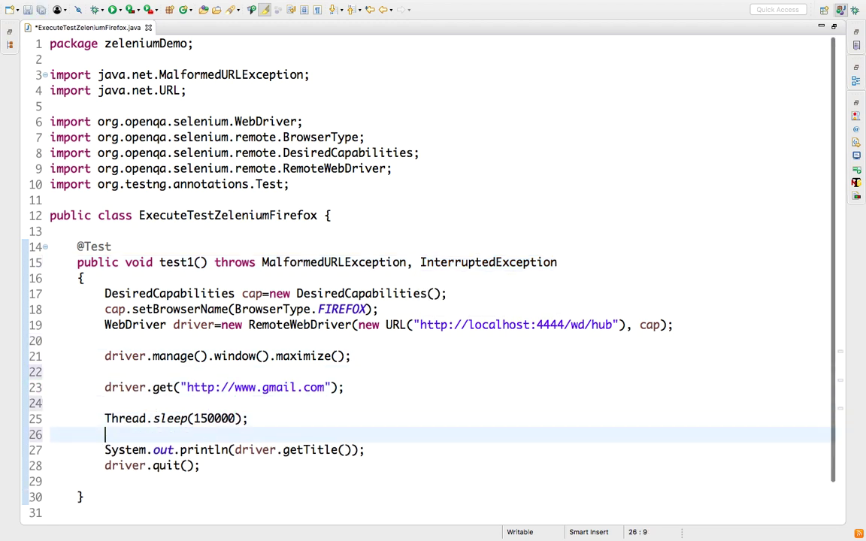
left_click(366, 450)
key("Return")
key("ctrl+s")
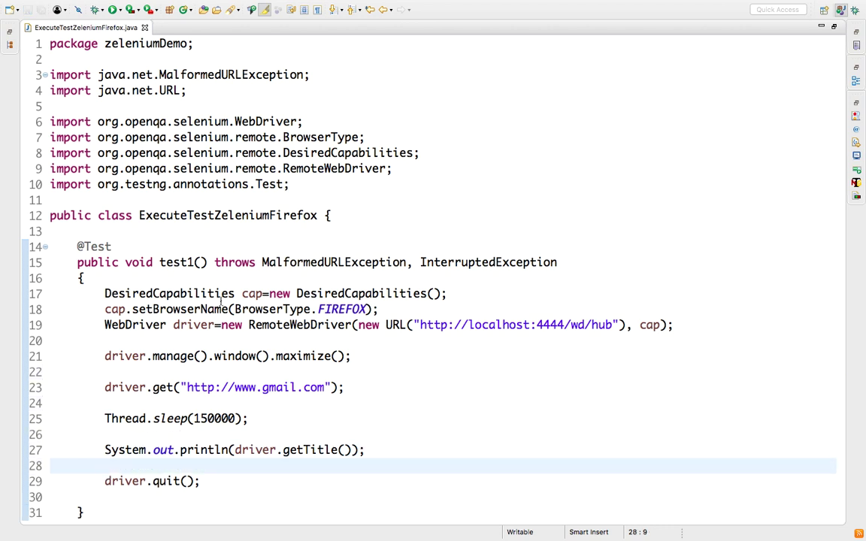
right_click(166, 294)
key("Escape")
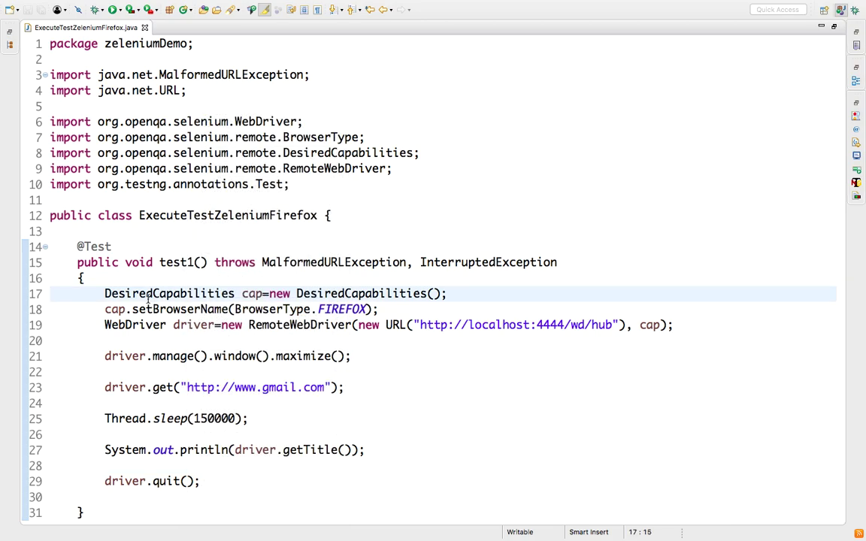
key("super+Tab")
key("super+Tab")
key("super+Tab")
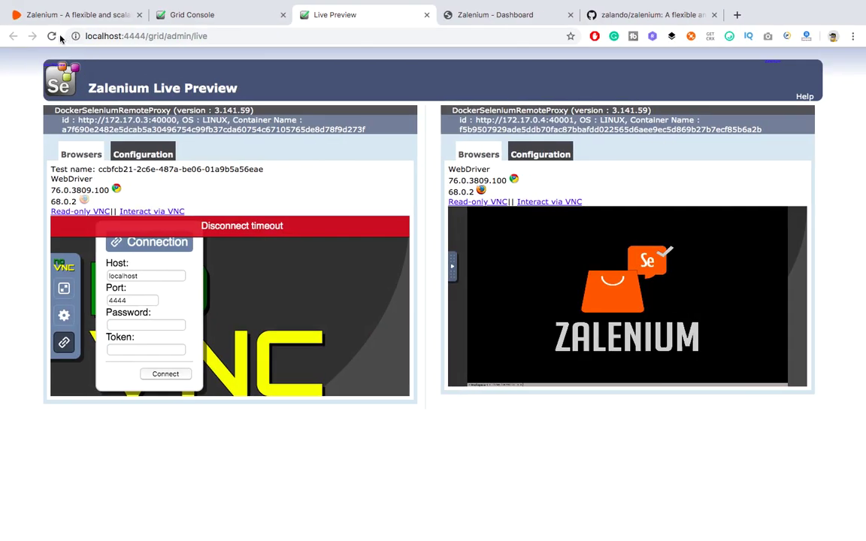
Step: Reload Zalenium's Live Preview so both grid nodes reconnect showing idle screens
left_click(58, 37)
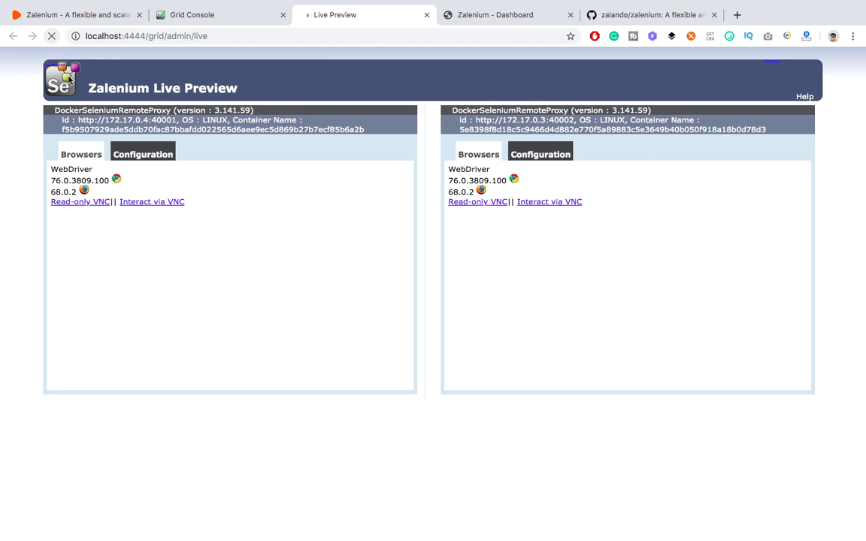
mouse_move(87, 196)
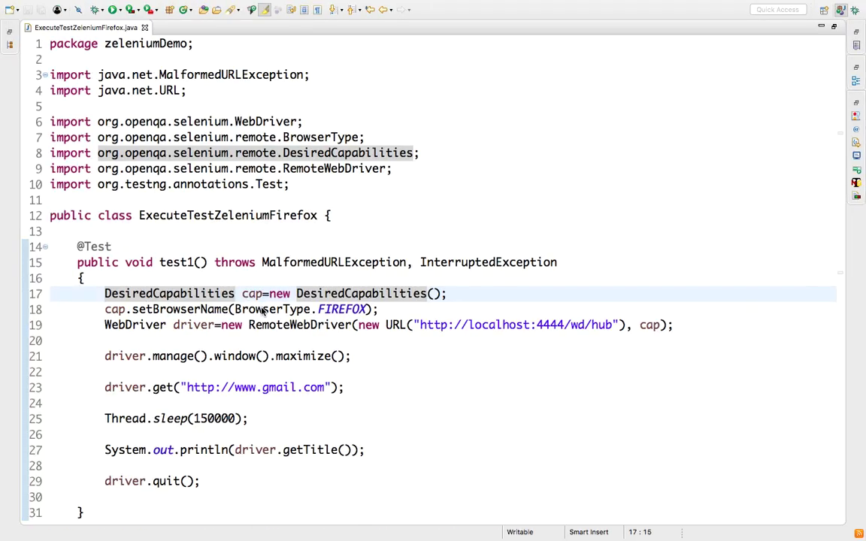
Step: Run the Firefox class with Run As > TestNG Test and bring up Chrome's Live Preview
right_click(263, 312)
mouse_move(399, 421)
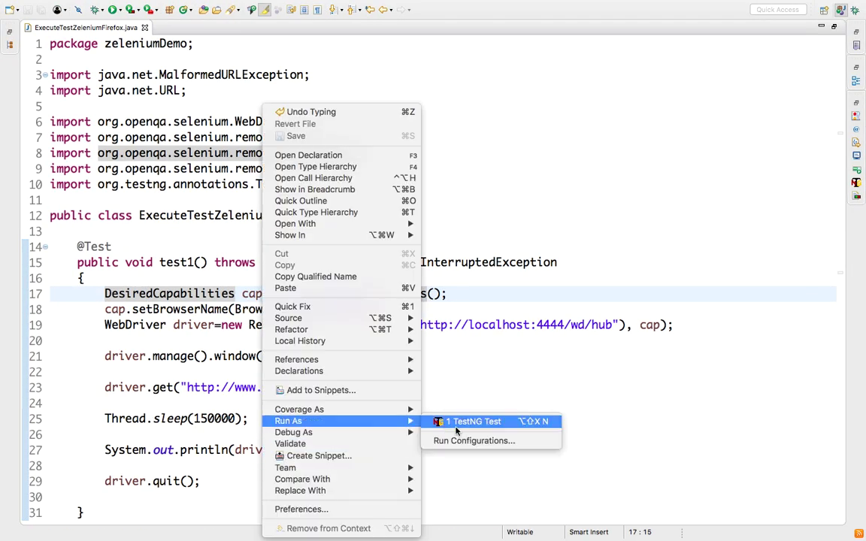
left_click(466, 424)
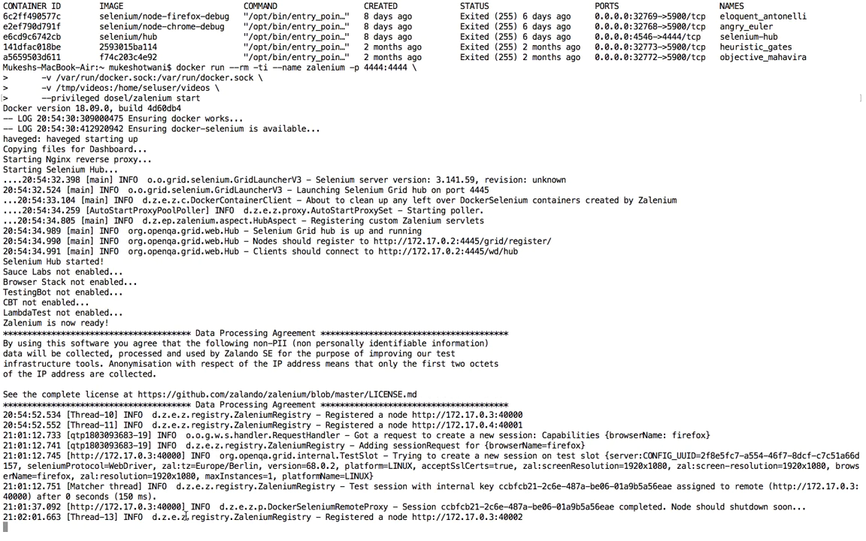
key("super+Tab")
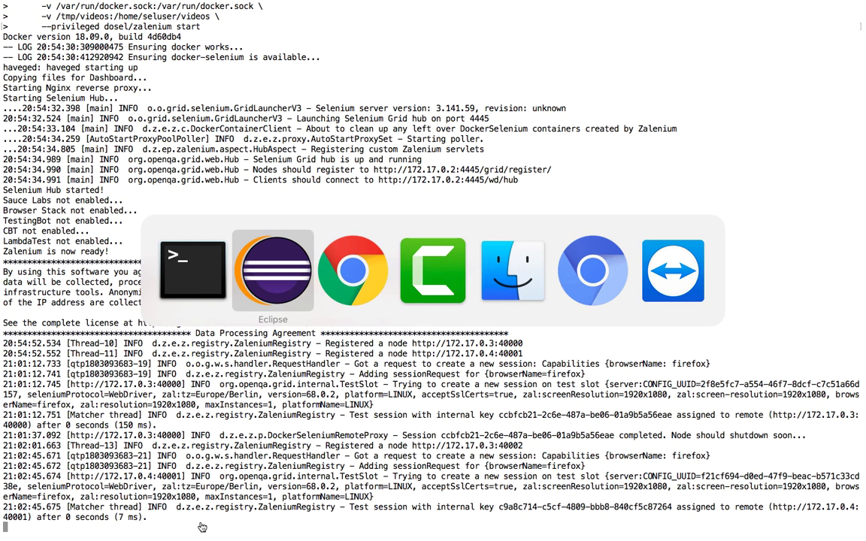
key("super+Tab")
Step: Interact via VNC with the left node's Firefox and advance through Gmail's 'Forgot email?' pages
left_click(51, 36)
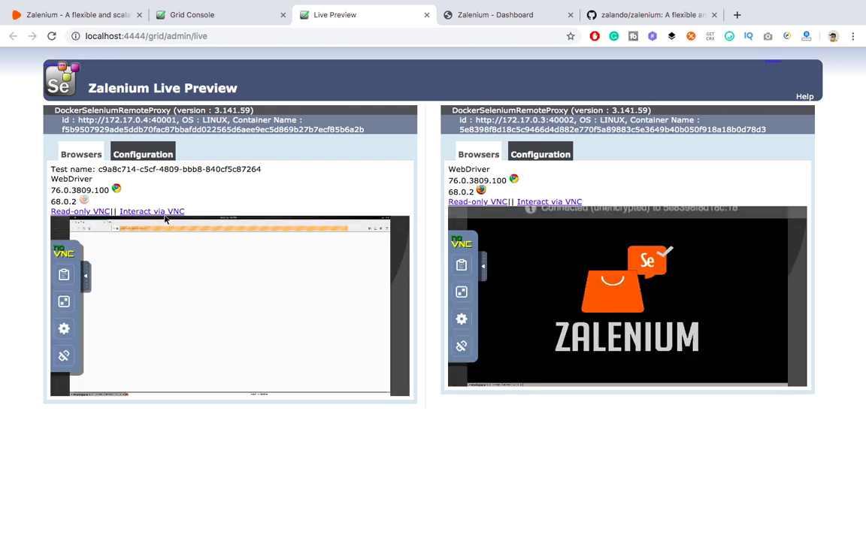
left_click(156, 211)
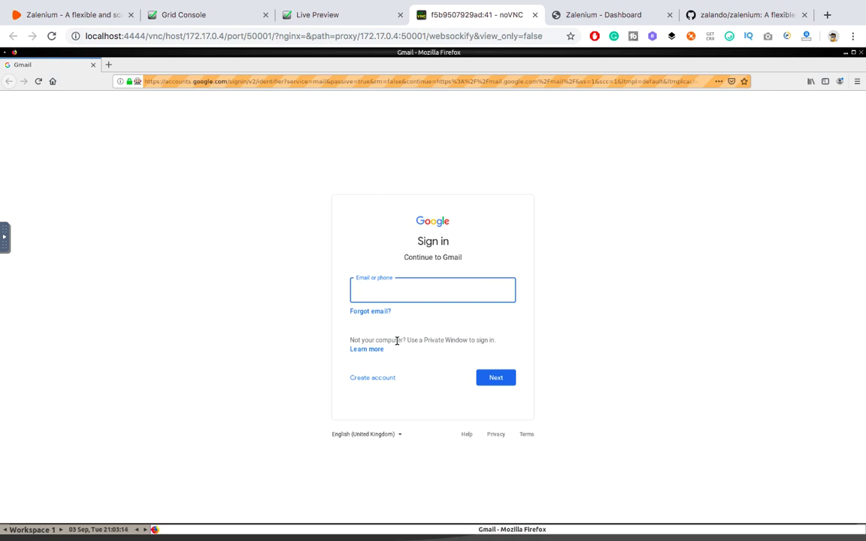
left_click(373, 313)
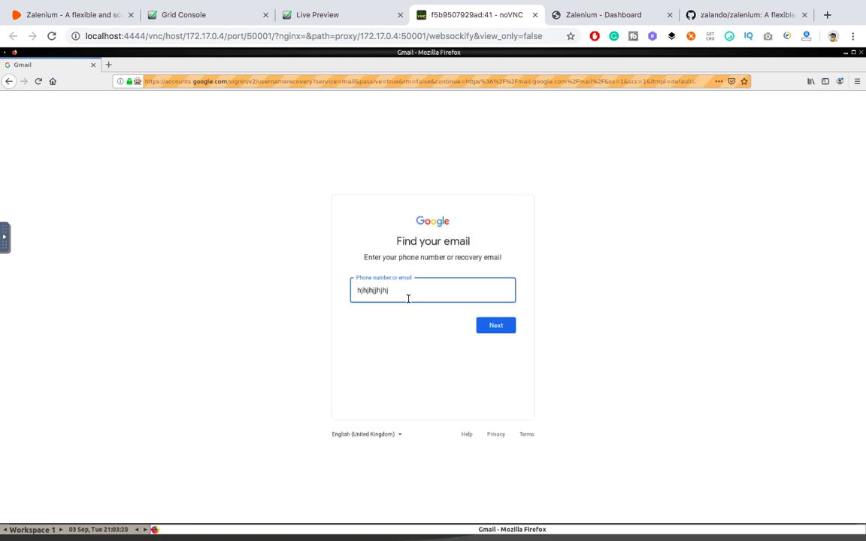
left_click(505, 329)
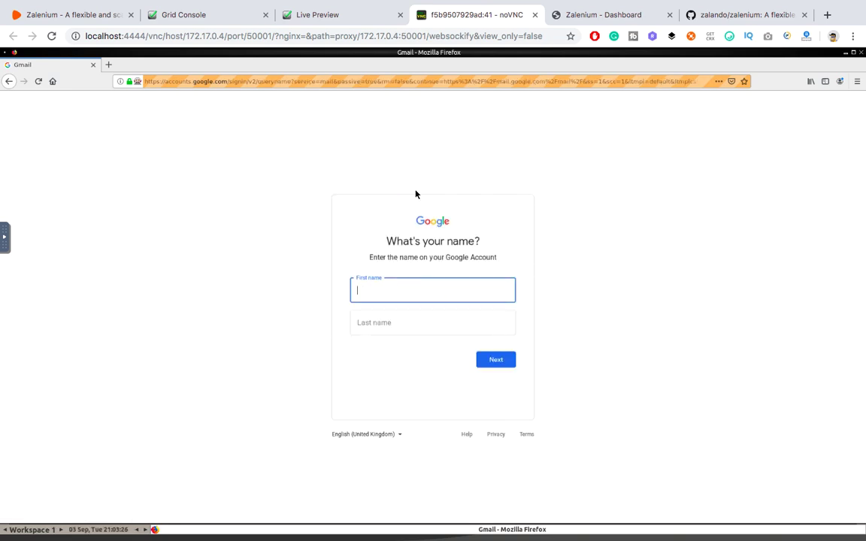
key("super+Tab")
key("super+Tab")
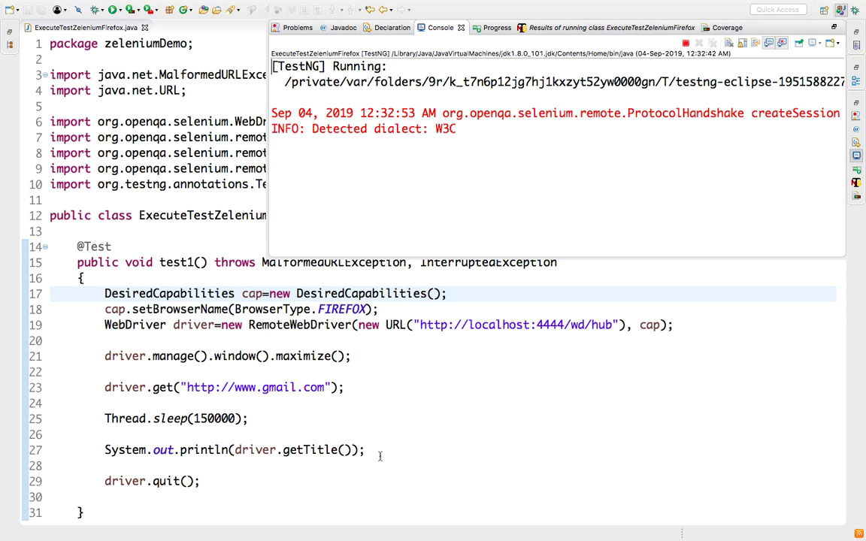
left_click(221, 479)
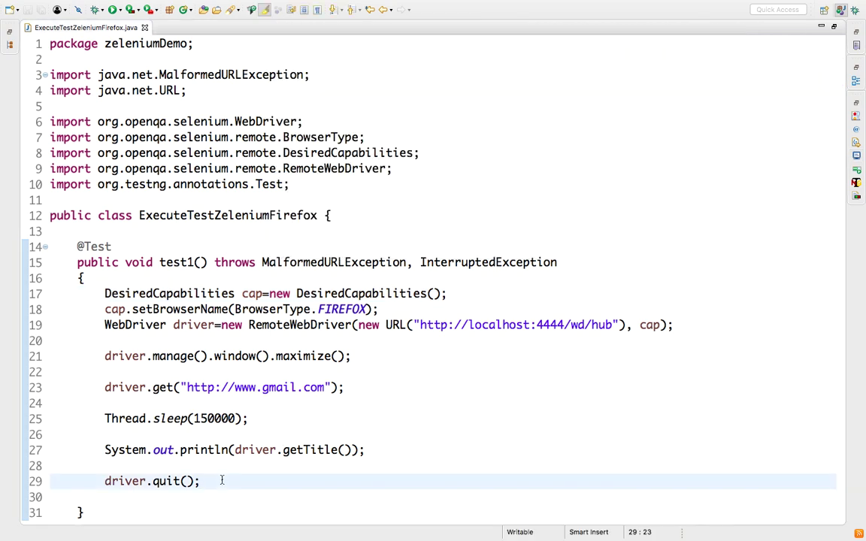
key("ctrl+Right")
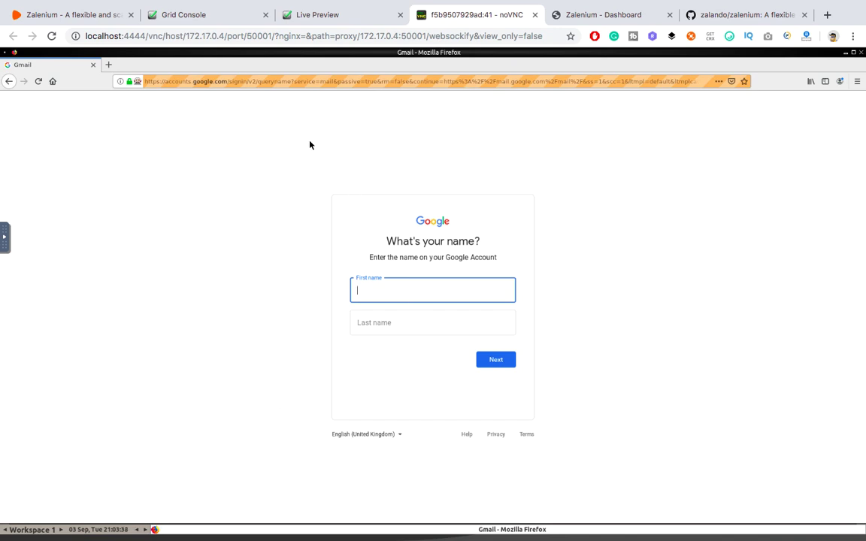
left_click(322, 19)
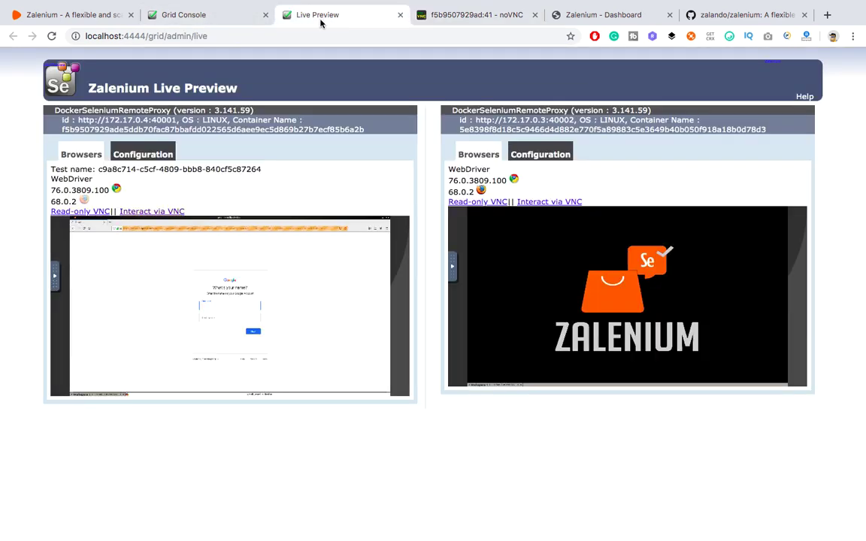
left_click(51, 35)
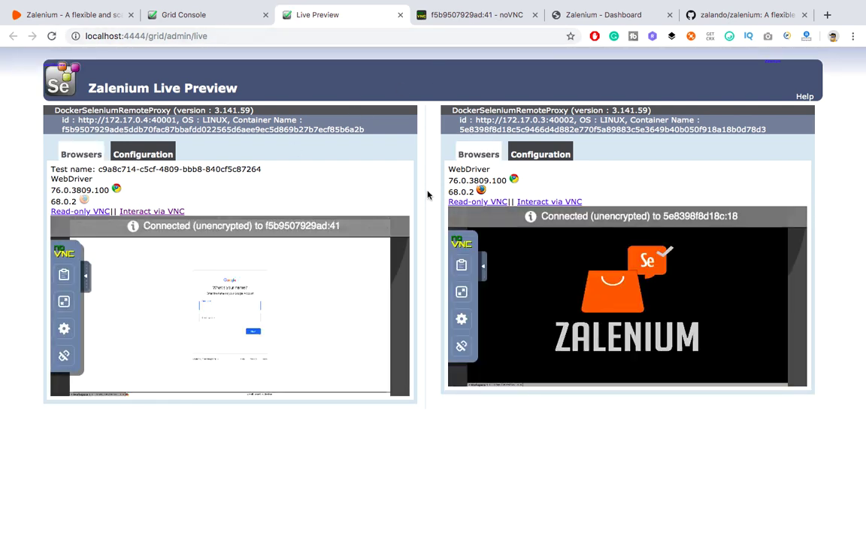
left_click(455, 13)
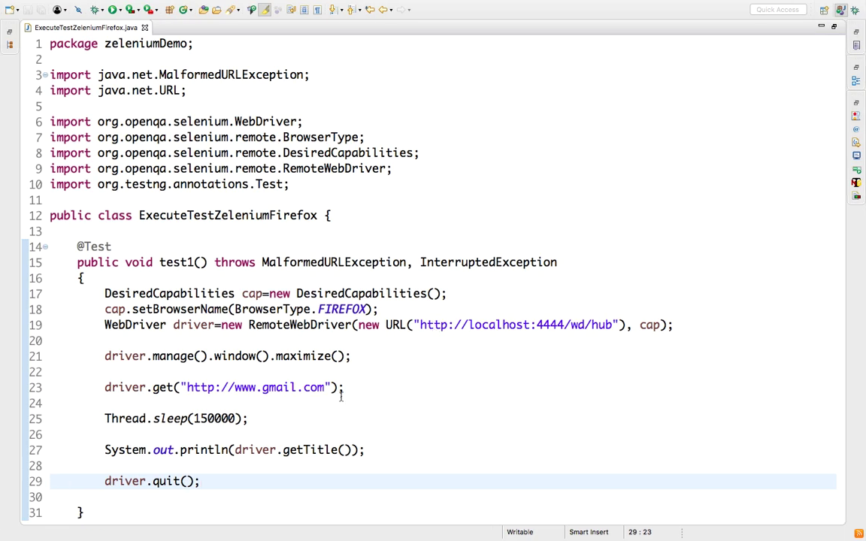
Step: Select the 150000 sleep value on line 25, then restore the workspace views around the editor
left_click(235, 418)
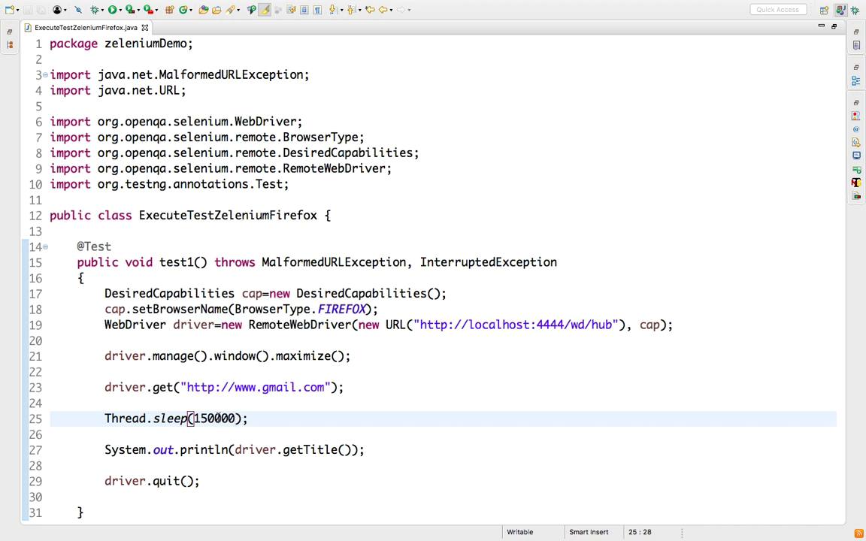
key("Left")
left_click_drag(233, 418, 195, 418)
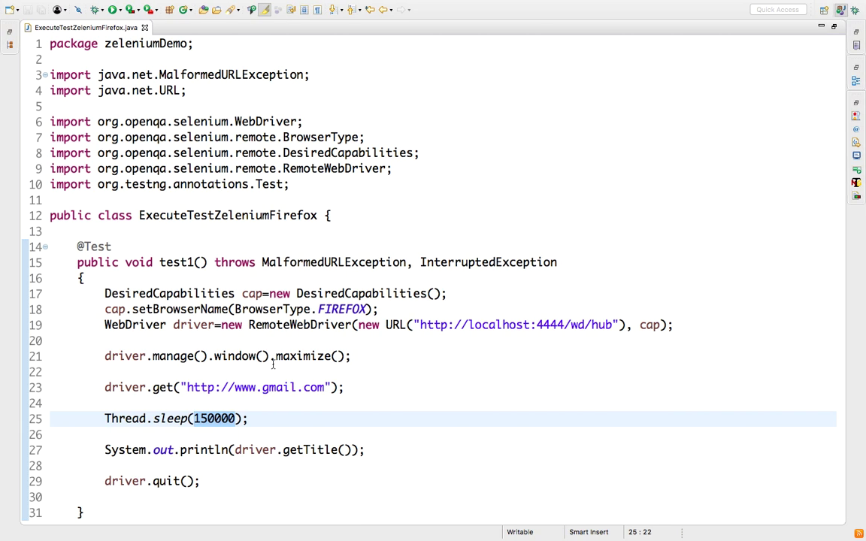
left_click(205, 324)
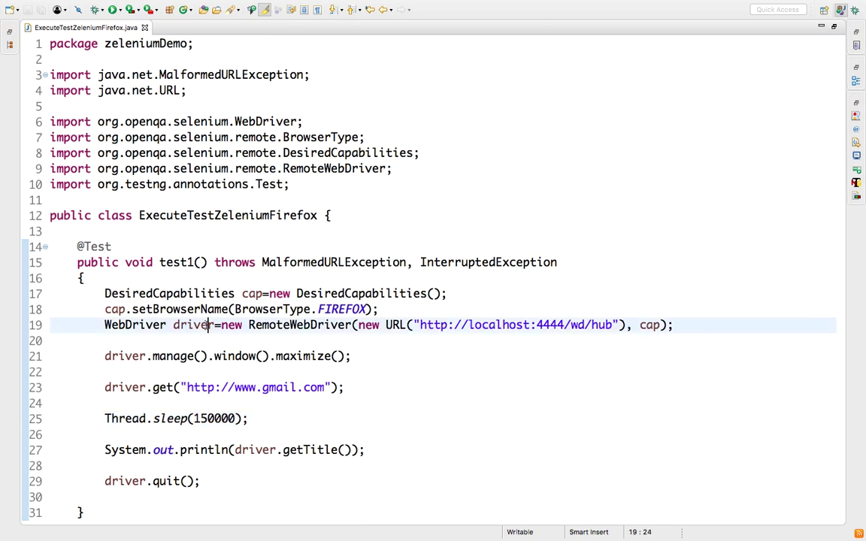
double_click(96, 30)
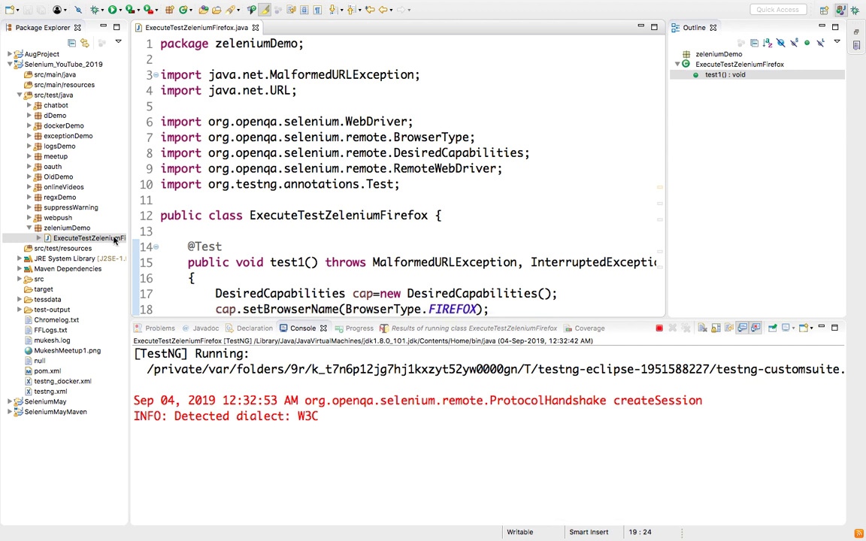
Step: Paste a copy of the Firefox test into zeleniumDemo named ExecuteTestZeleniumChrome
left_click(113, 238)
left_click(67, 228)
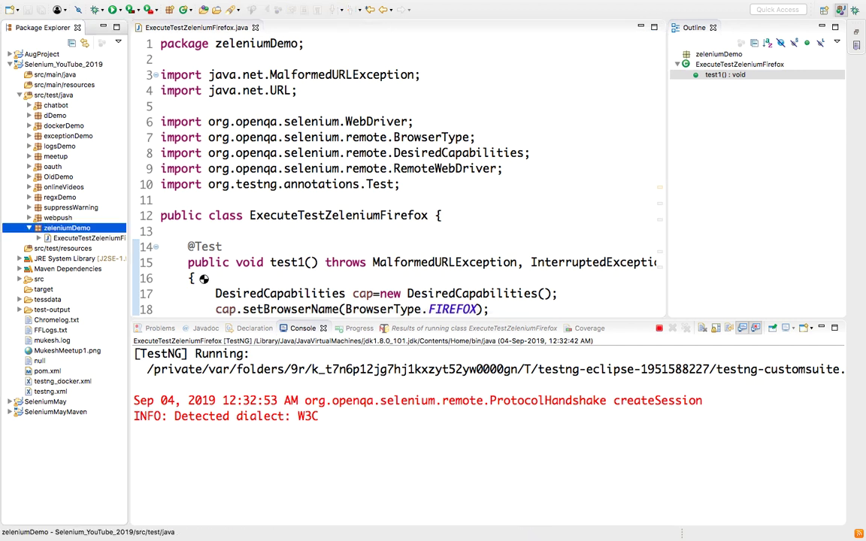
key("super+v")
key("Right")
key("BackSpace")
key("BackSpace")
key("BackSpace")
key("BackSpace")
key("BackSpace")
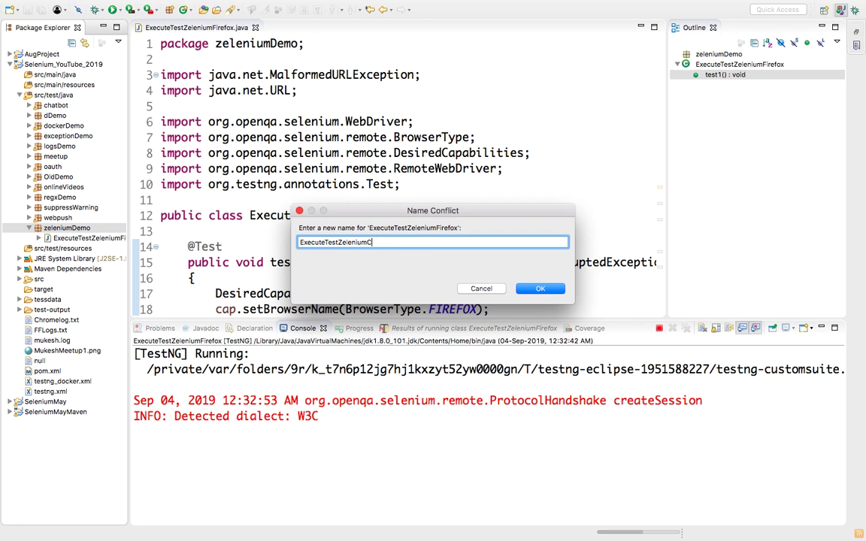
type("Chrome")
key("Return")
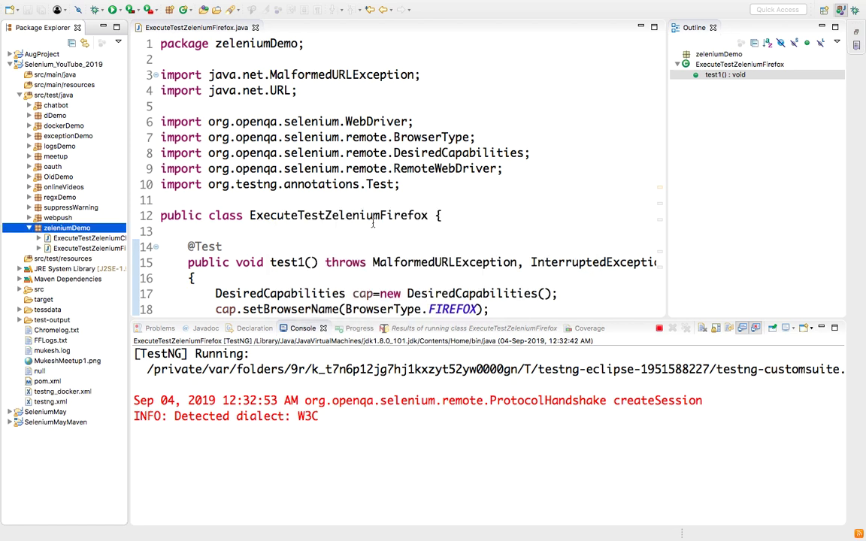
Step: Shorten the Firefox class wait to 15000 ms and open ExecuteTestZeleniumChrome
scroll(318, 254, "down", 5)
left_click(344, 181)
key("BackSpace")
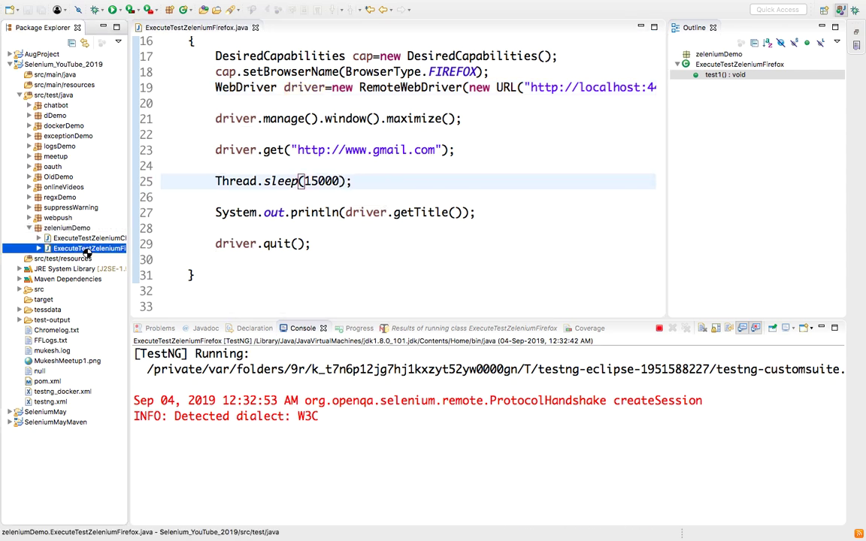
double_click(87, 237)
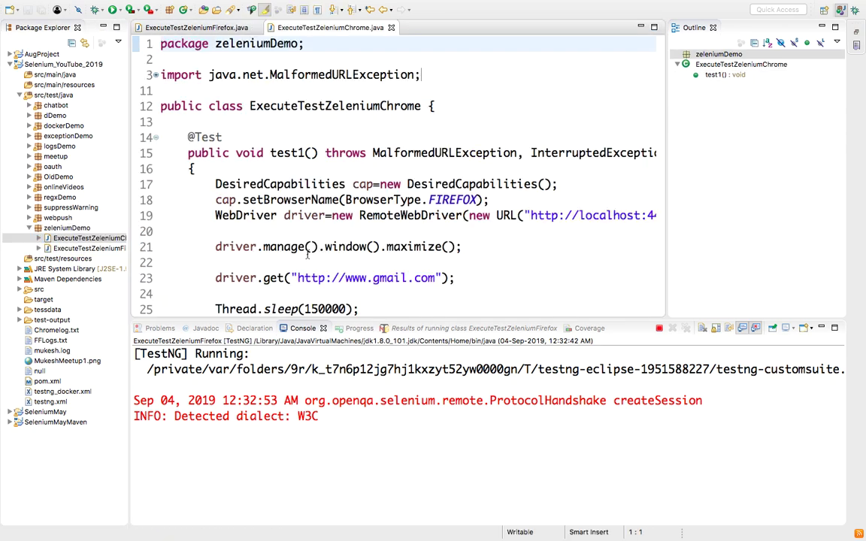
Step: Set the Chrome class wait to 15000 and browser to BrowserType.CHROME, then save
scroll(190, 236, "down", 1)
left_click(346, 291)
key("BackSpace")
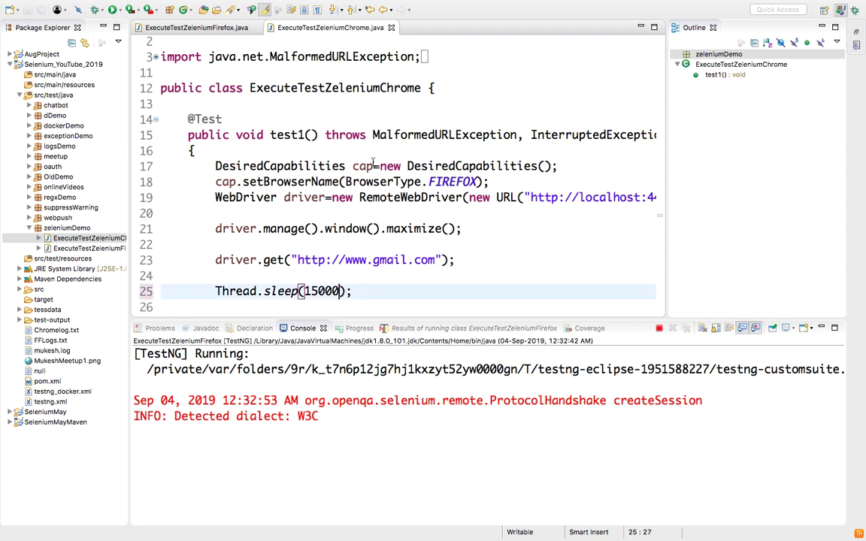
double_click(340, 28)
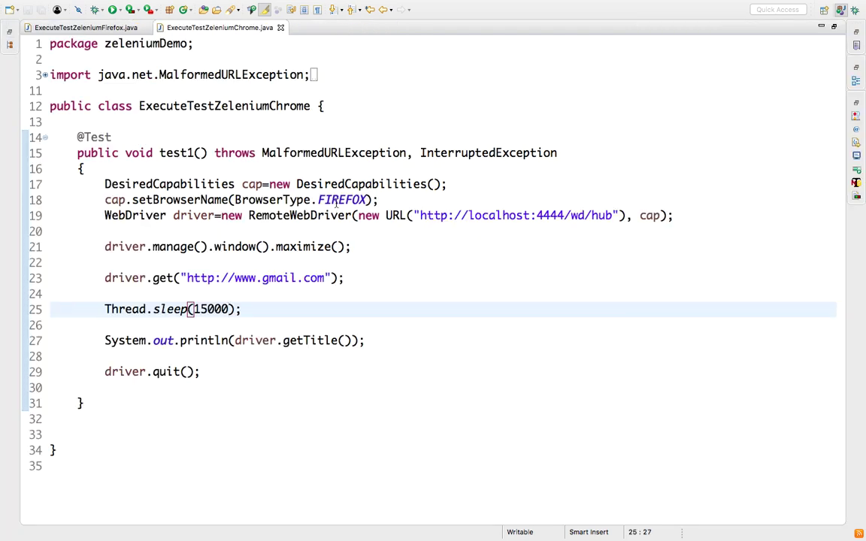
double_click(342, 199)
key("BackSpace")
key("BackSpace")
type(".CH")
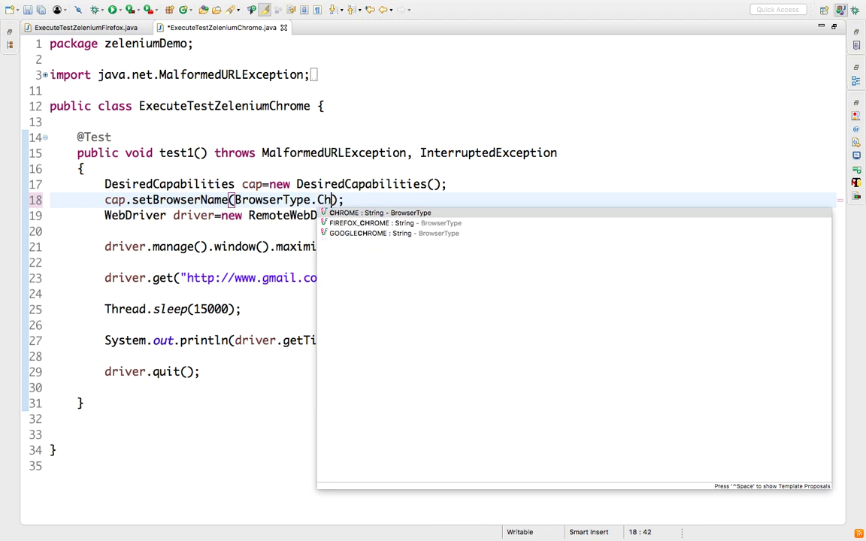
key("Return")
left_click(384, 198)
key("ctrl+s")
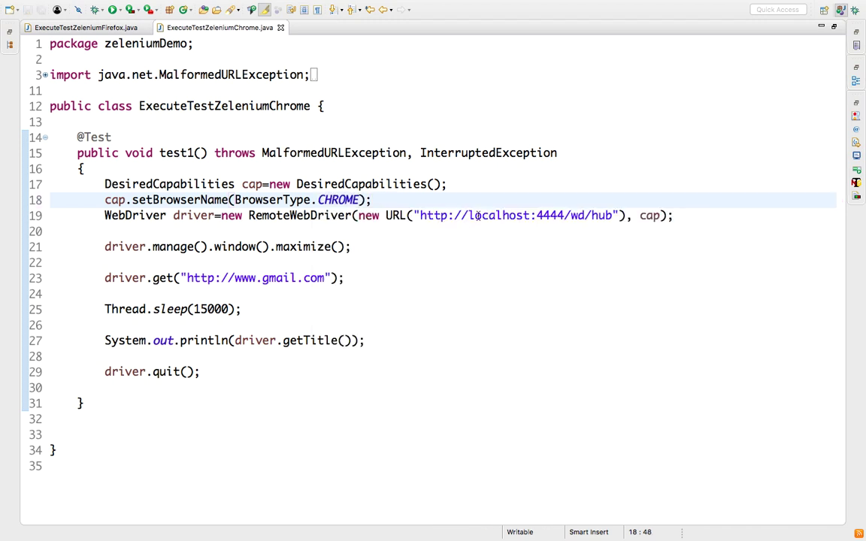
Step: Add blank lines after the capabilities and setBrowserName lines and restore the workspace views
left_click(457, 184)
key("Return")
left_click(406, 216)
key("Return")
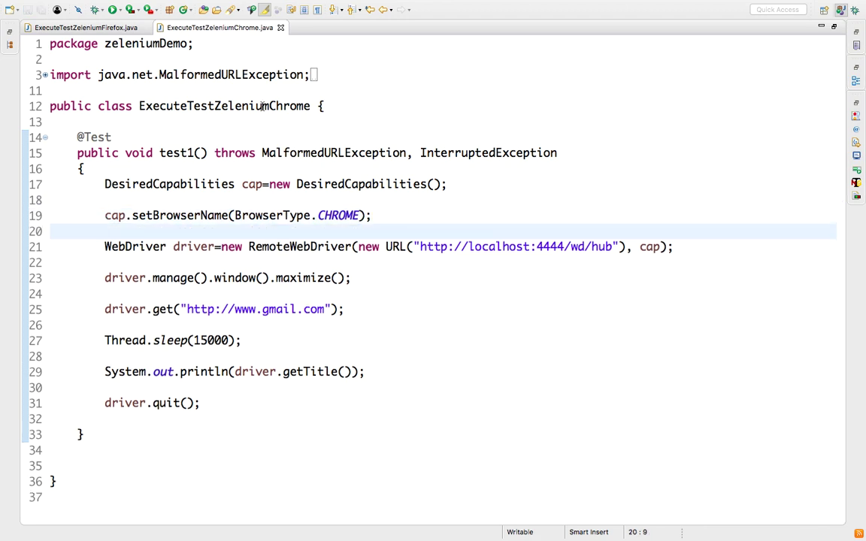
double_click(220, 28)
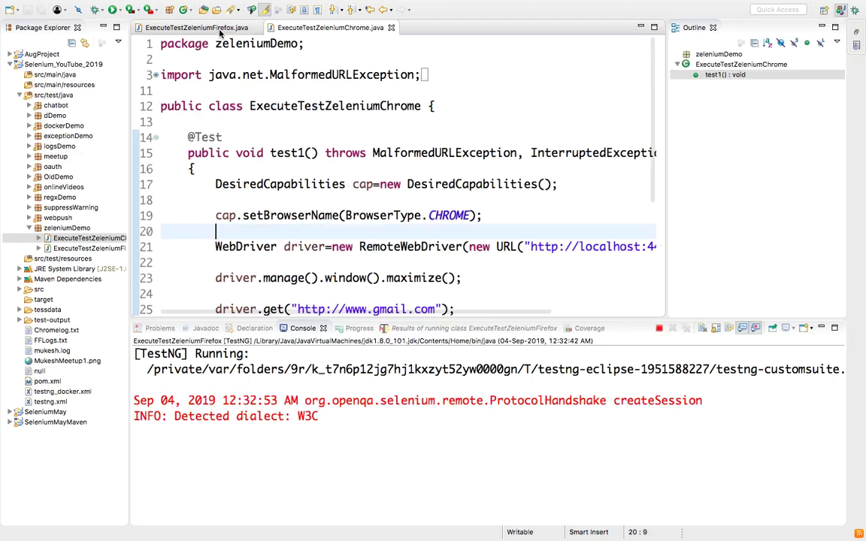
double_click(328, 29)
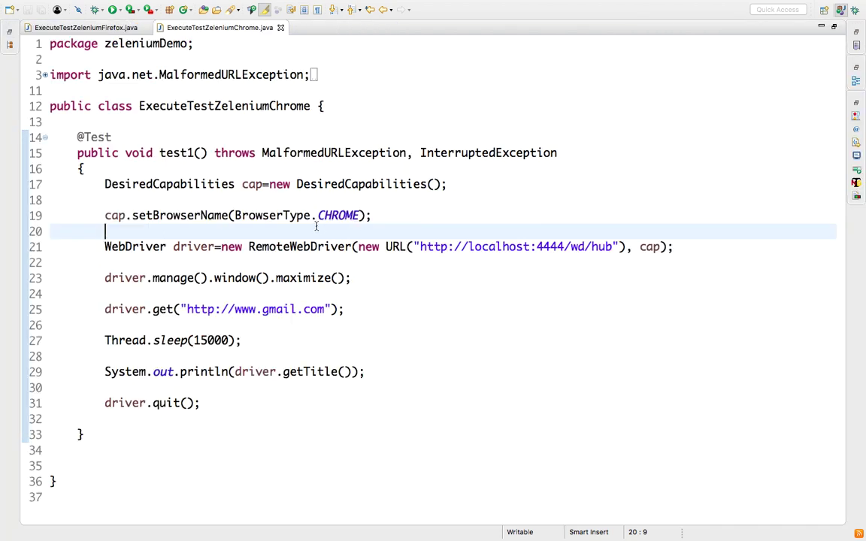
double_click(189, 27)
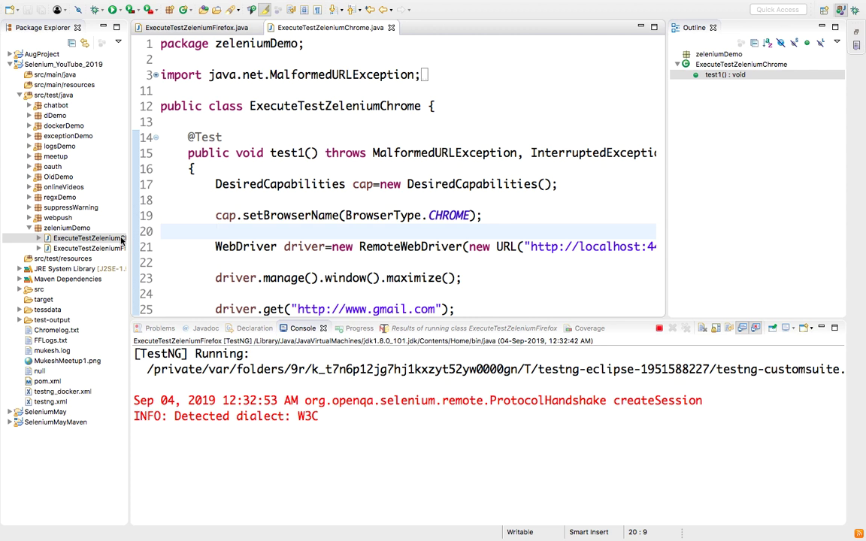
Step: Run ExecuteTestZeleniumChrome as a TestNG test and switch to the browser's live view
left_click(115, 239)
left_click(218, 231)
scroll(339, 210, "down", 2)
right_click(285, 104)
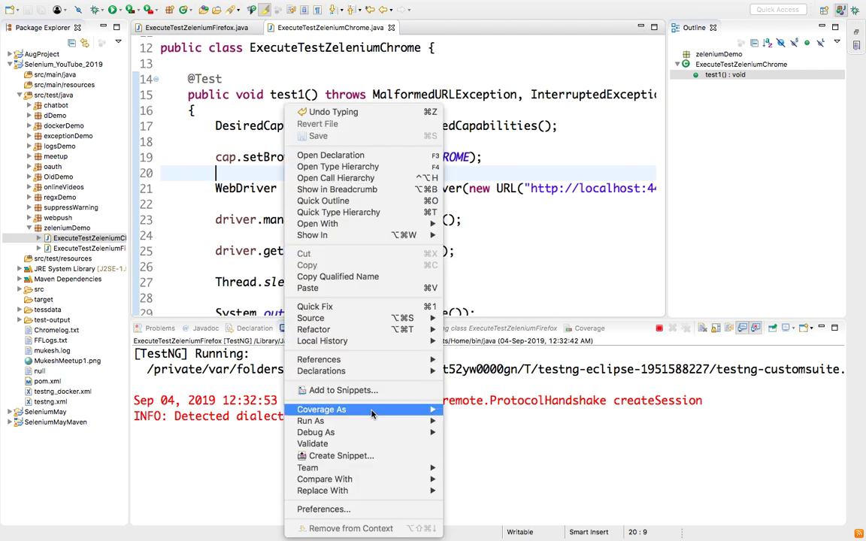
mouse_move(375, 421)
left_click(462, 420)
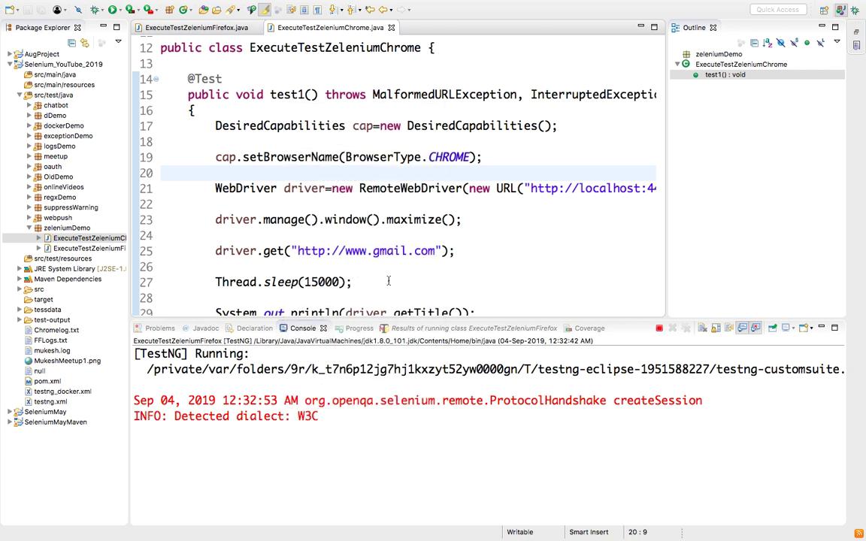
key("ctrl+Right")
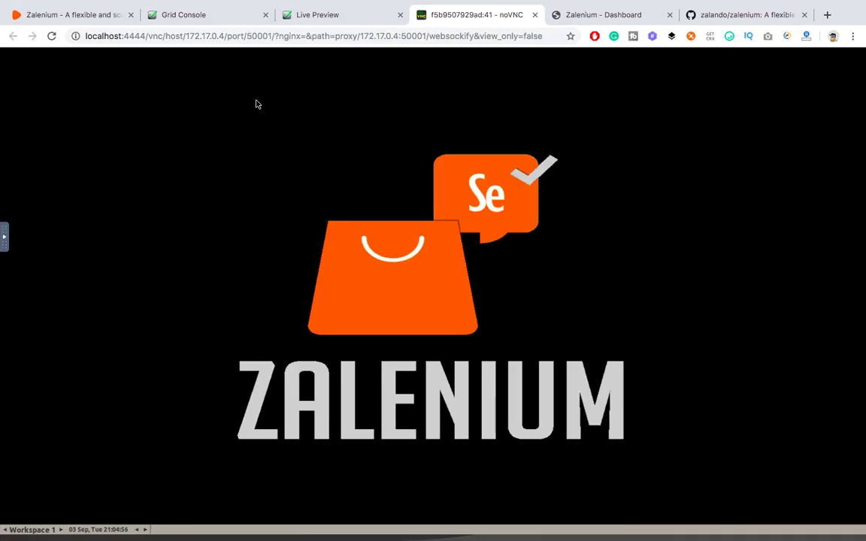
Step: Reload the Grid Console, view the Chrome node's Configuration tab, then go to Live Preview
left_click(215, 21)
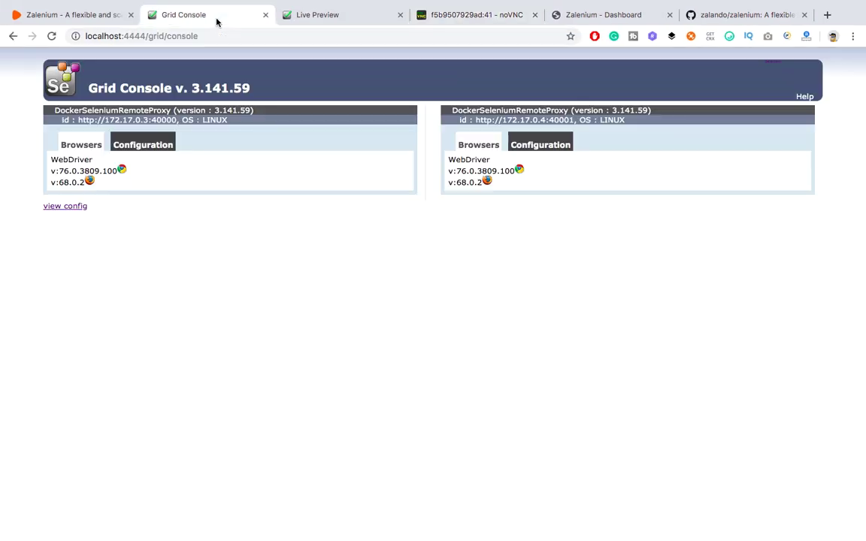
left_click(53, 35)
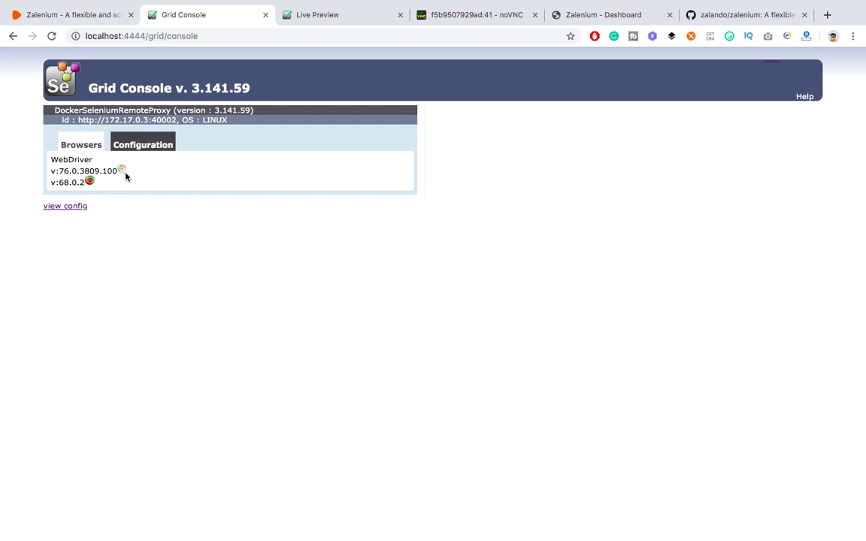
mouse_move(124, 172)
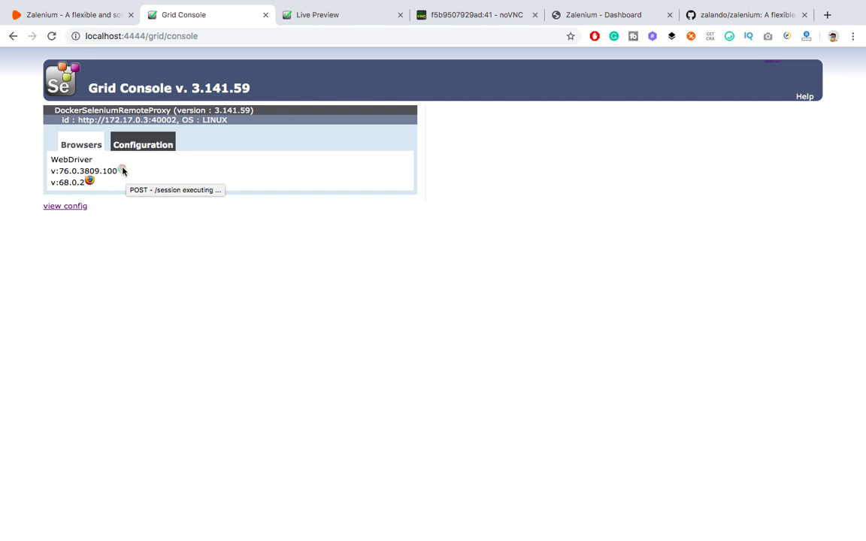
left_click(143, 145)
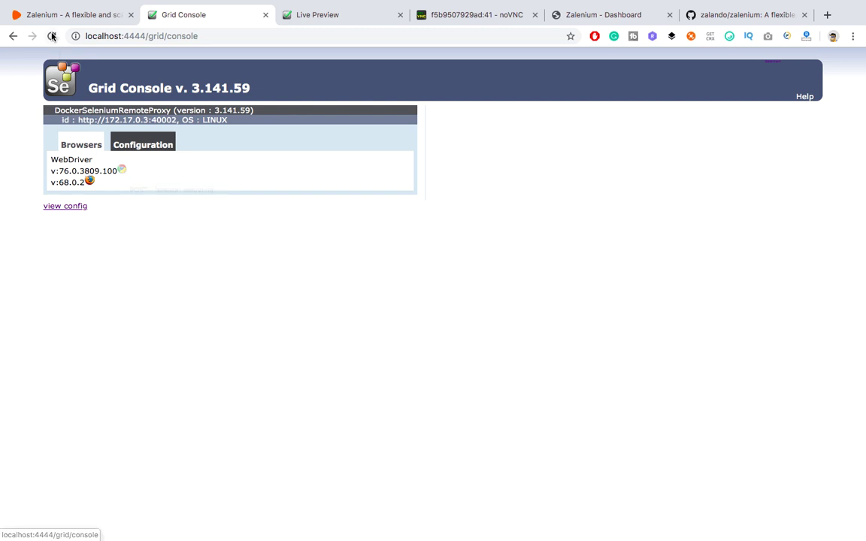
left_click(342, 18)
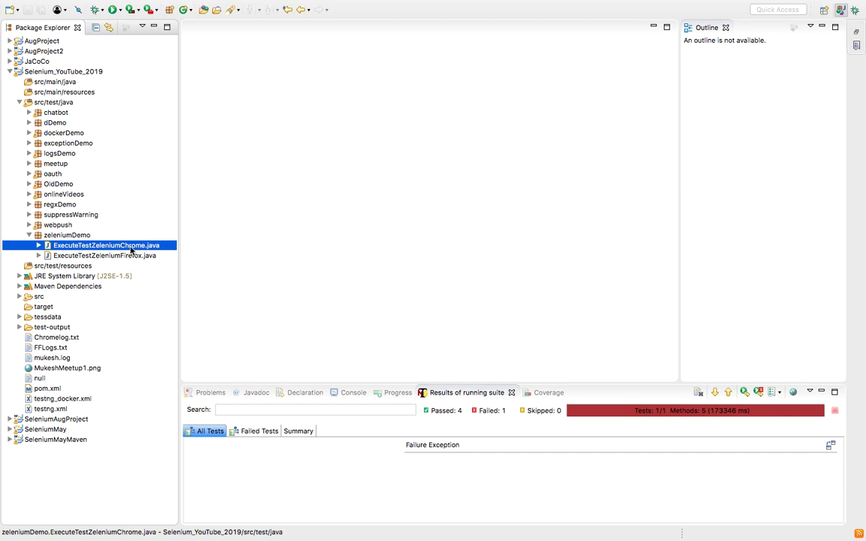
Step: Select the Firefox and Chrome classes and zeleniumDemo package beside the 4-passed, 1-failed results
left_click(125, 256)
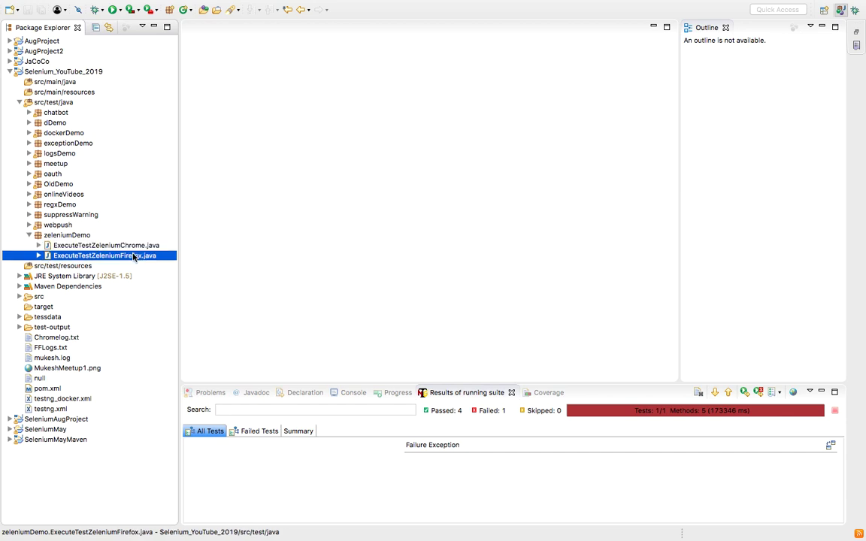
left_click(138, 249)
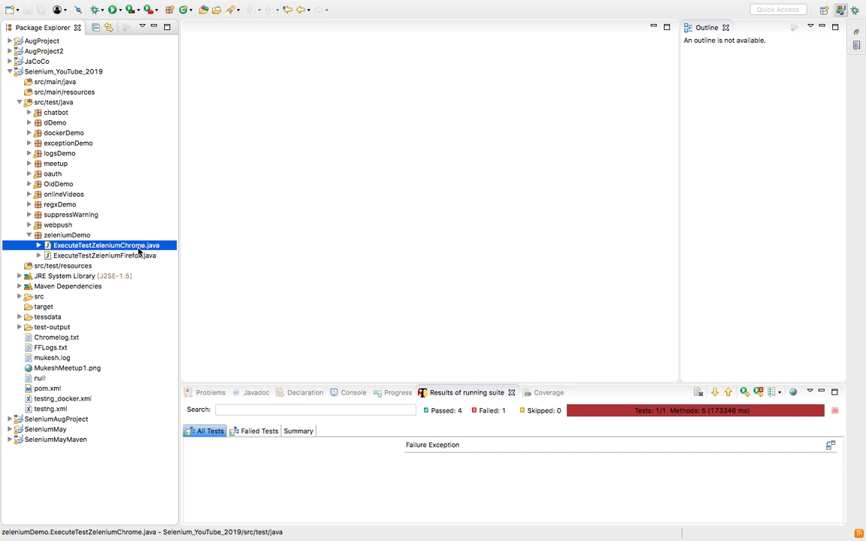
left_click(82, 237)
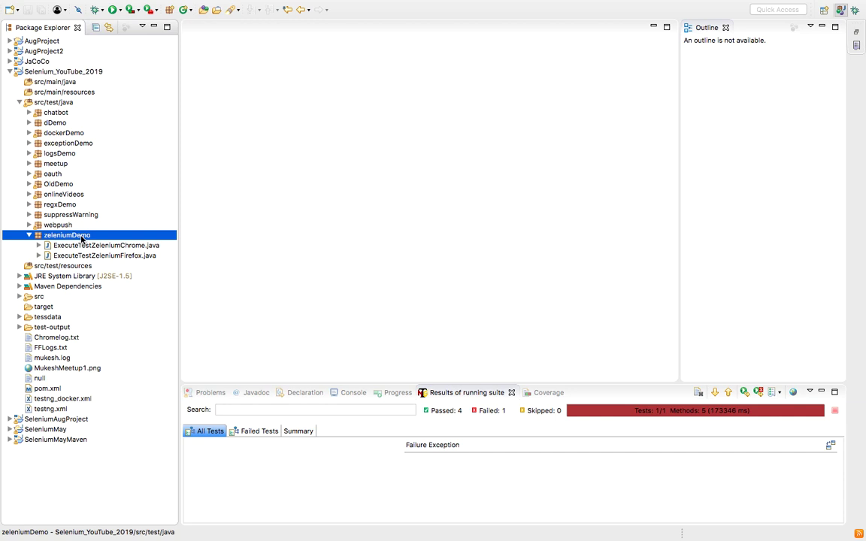
Step: Copy ExecuteTestZeleniumChrome.java into zeleniumDemo as ExecuteTestZeleniumChrome2 and open it
left_click(112, 249)
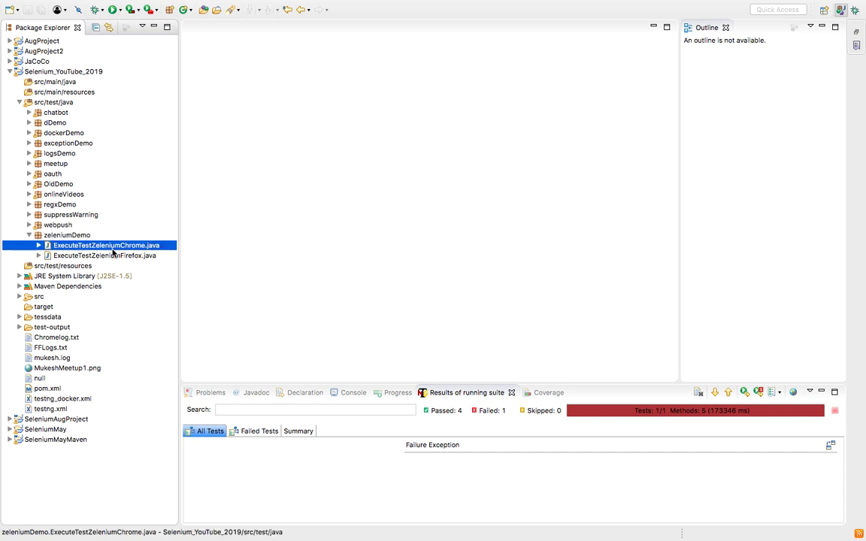
left_click(84, 237)
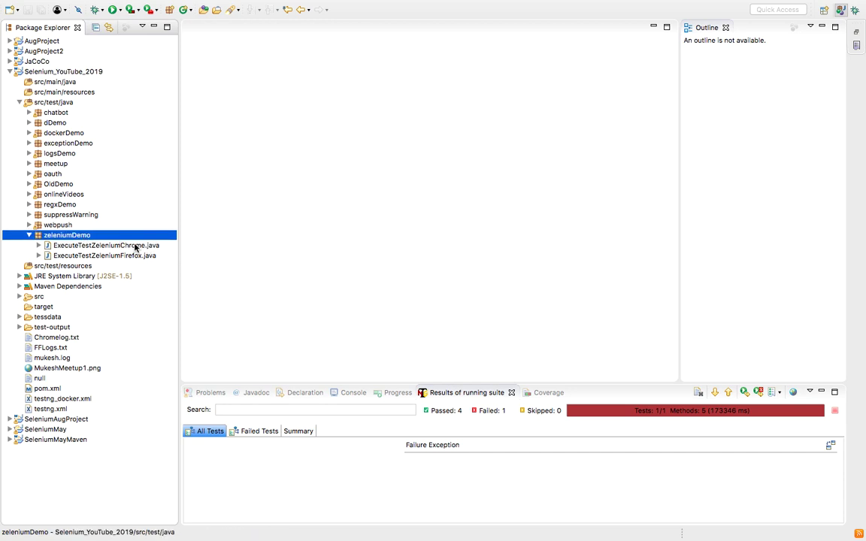
left_click(135, 246)
key("super+c")
left_click(89, 236)
key("super+v")
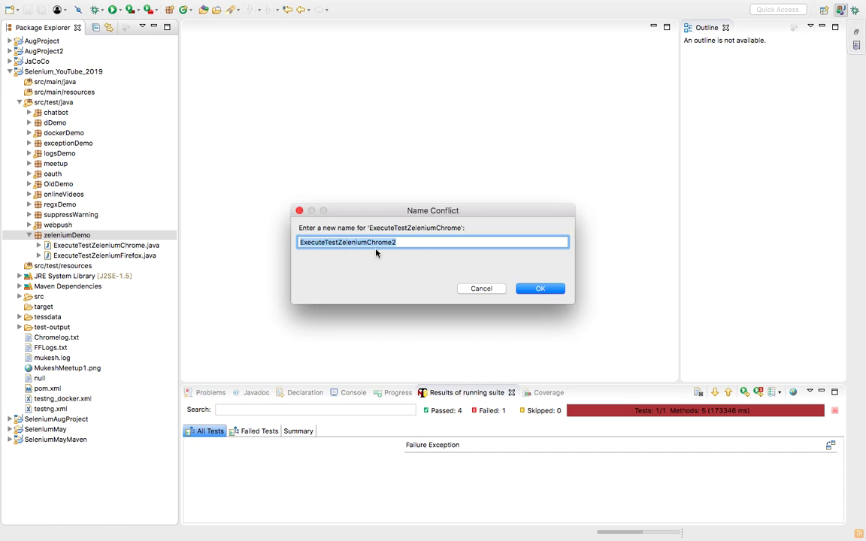
left_click(532, 288)
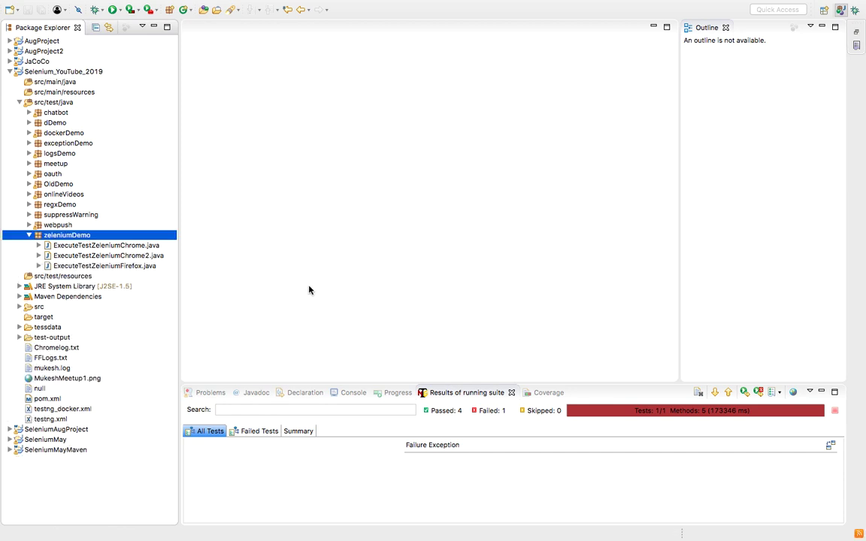
double_click(155, 255)
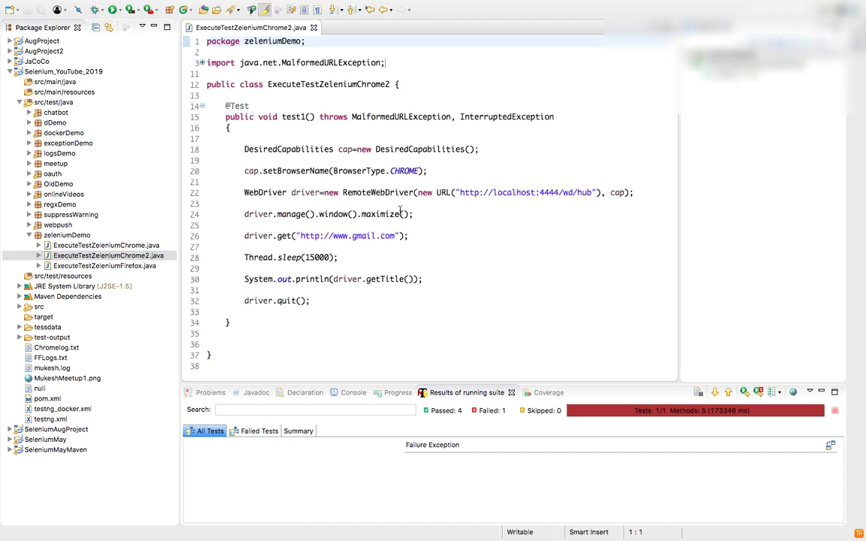
Step: Replace 'gmail' with 'twitter' in ExecuteTestZeleniumChrome2's driver.get URL
left_click(148, 258)
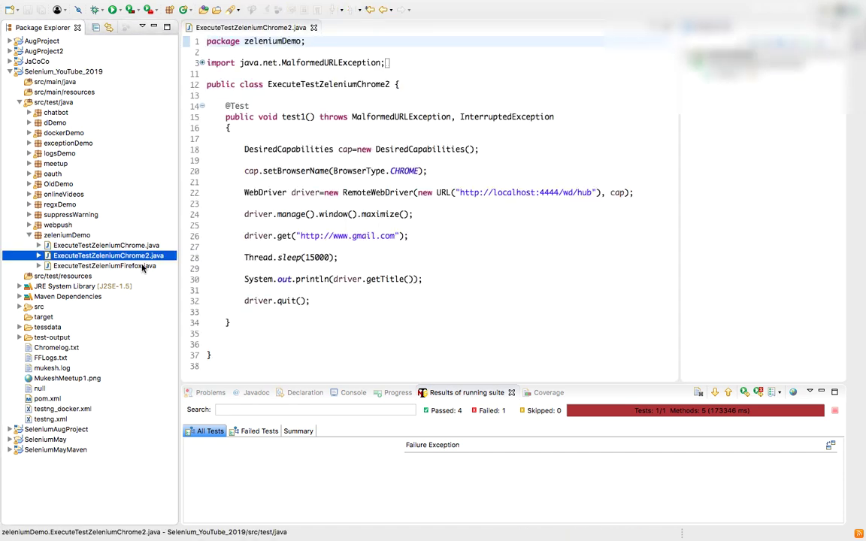
double_click(362, 236)
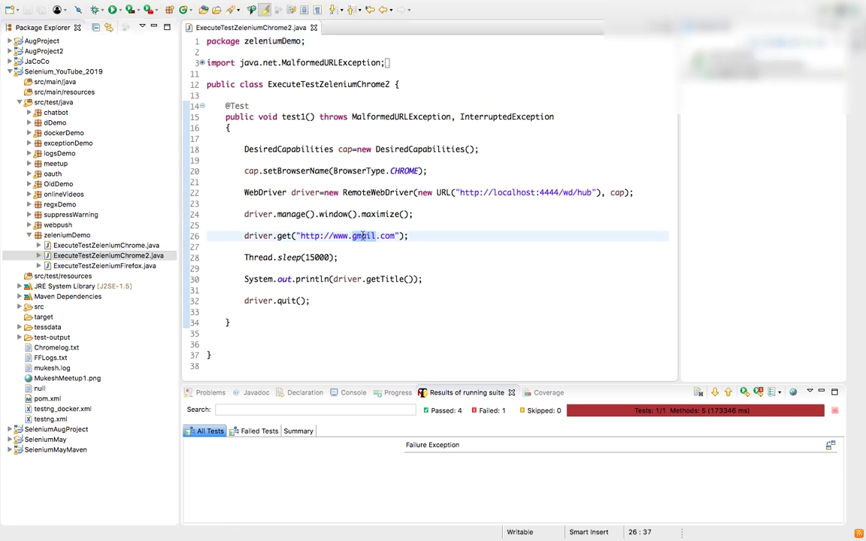
type("twitter")
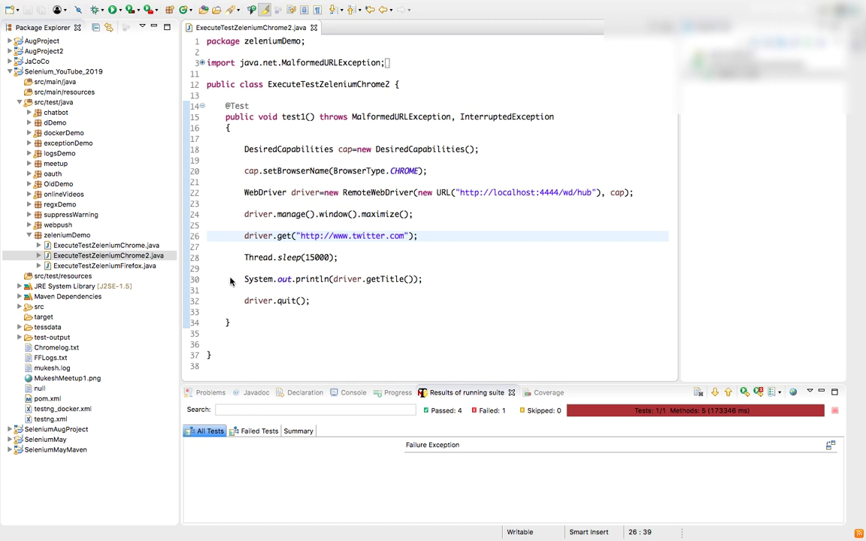
left_click(132, 256)
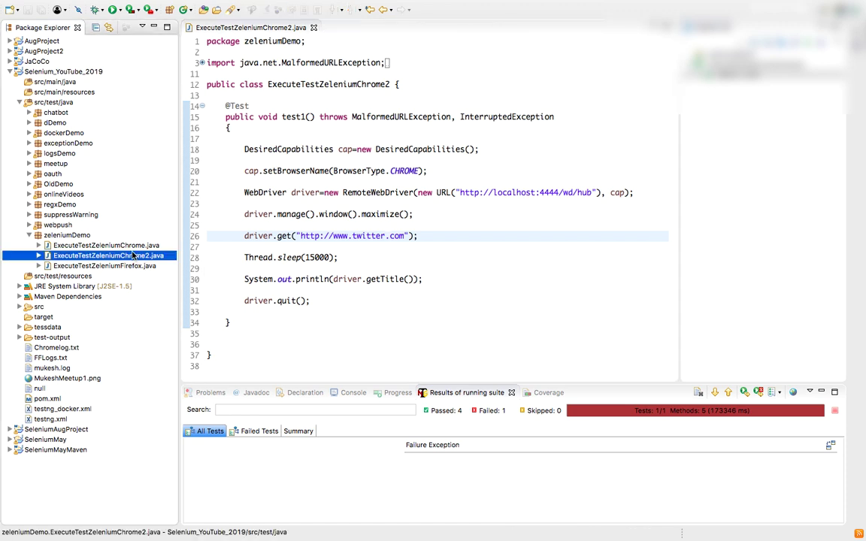
left_click(105, 246)
left_click(70, 236)
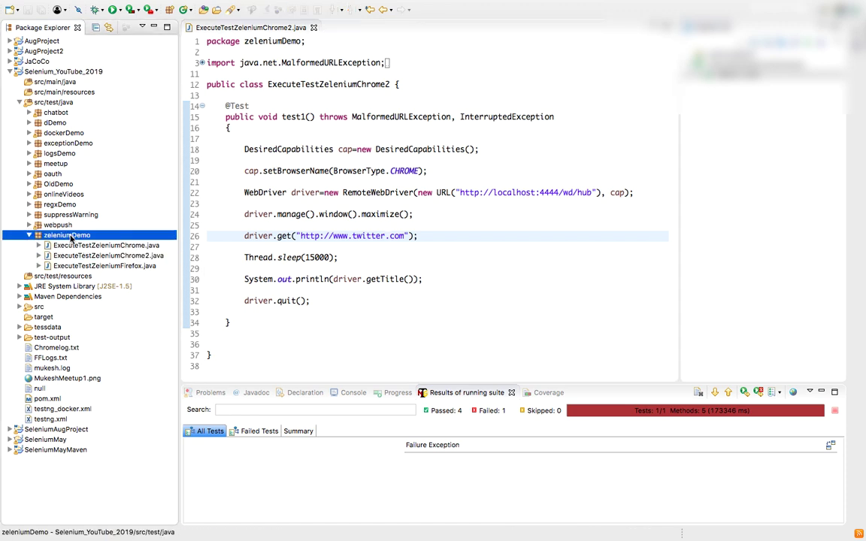
Step: Convert zeleniumDemo to TestNG and move the Chrome2 class line last in the preview
right_click(70, 237)
mouse_move(210, 513)
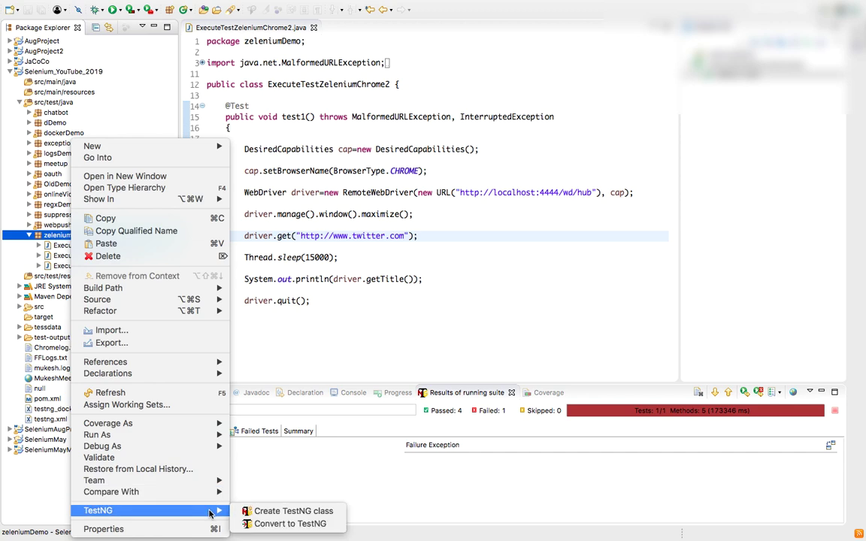
left_click(252, 524)
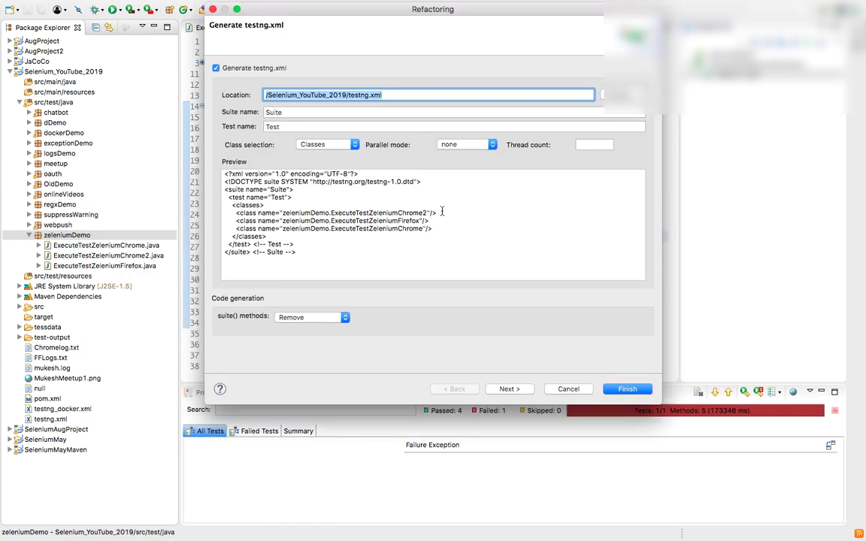
left_click_drag(440, 212, 211, 216)
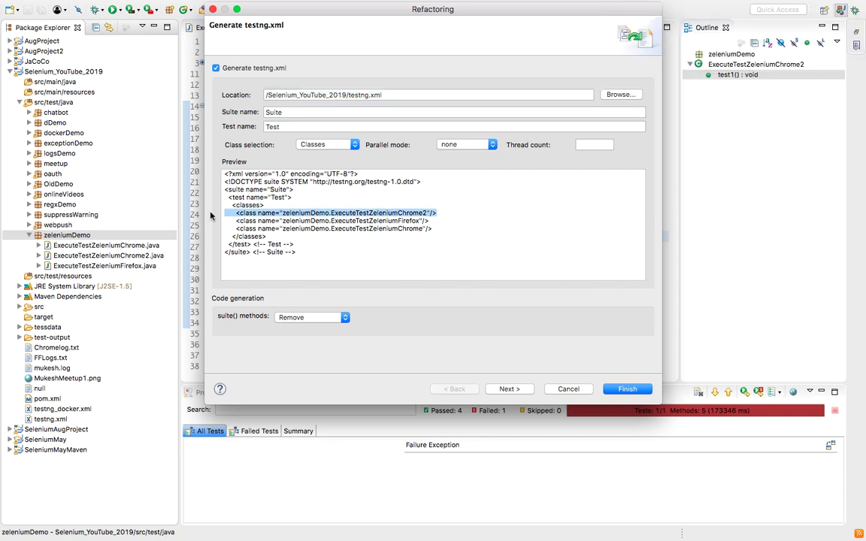
key("BackSpace")
left_click(448, 229)
key("Return")
key("Return")
key("super+v")
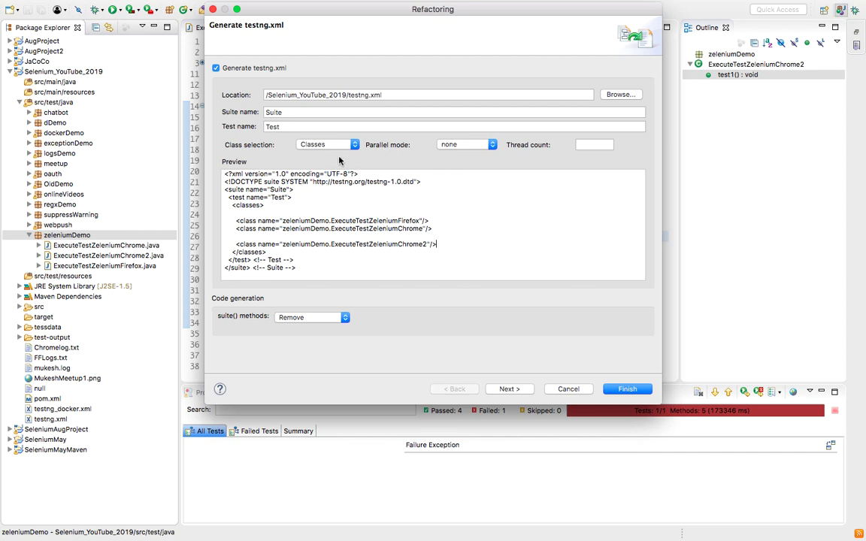
Step: Set parallel mode to classes with 3 threads and save it as testng_Zelenium.xml
left_click(445, 144)
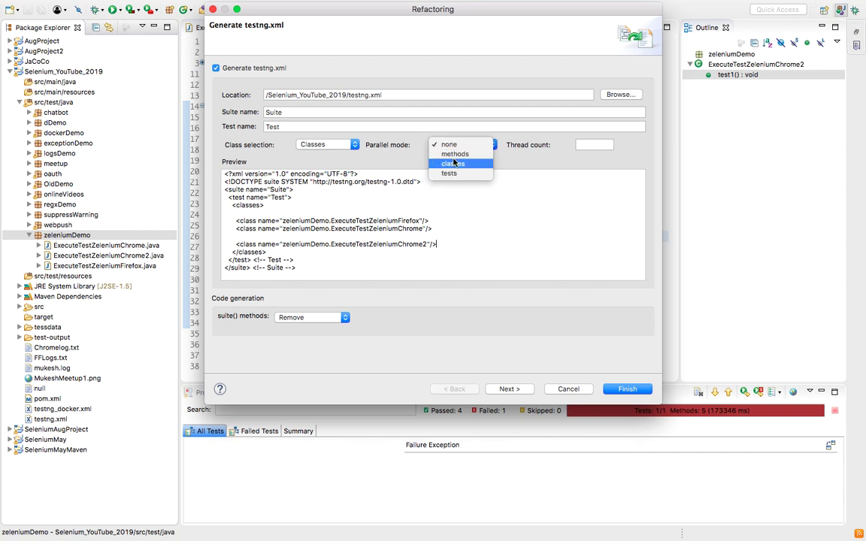
left_click(453, 165)
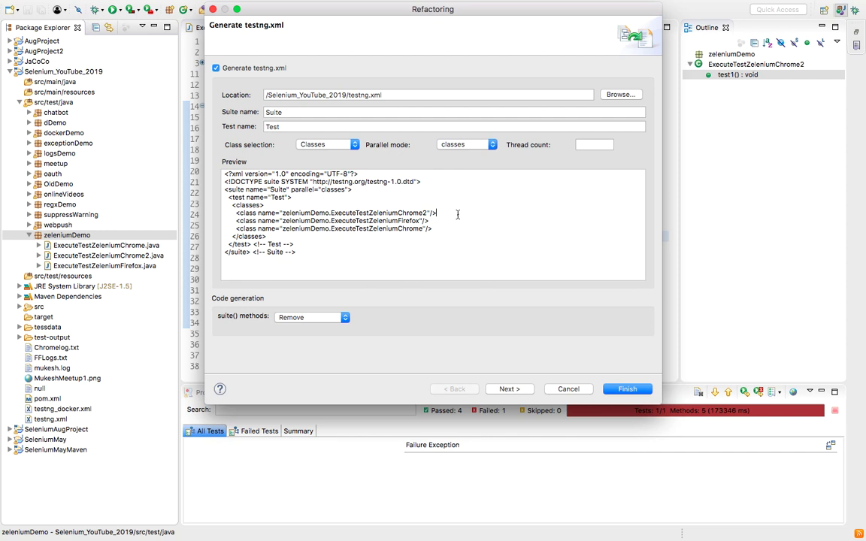
left_click(584, 144)
type("3")
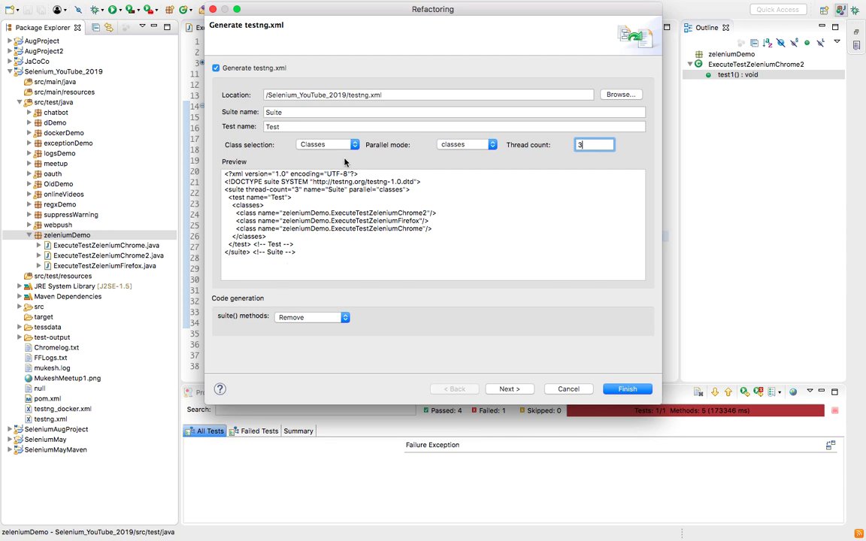
left_click(381, 94)
key("Left")
key("Left")
key("Left")
key("Left")
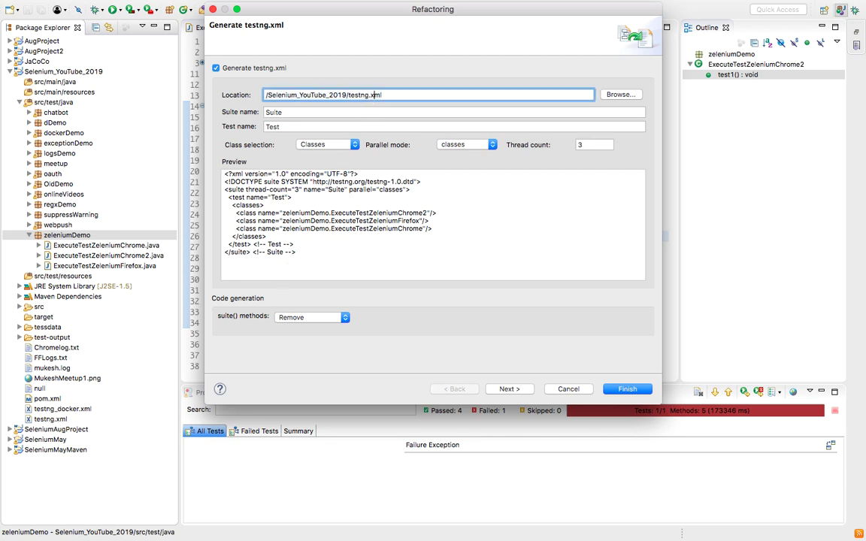
type("_Zelenium")
left_click(628, 390)
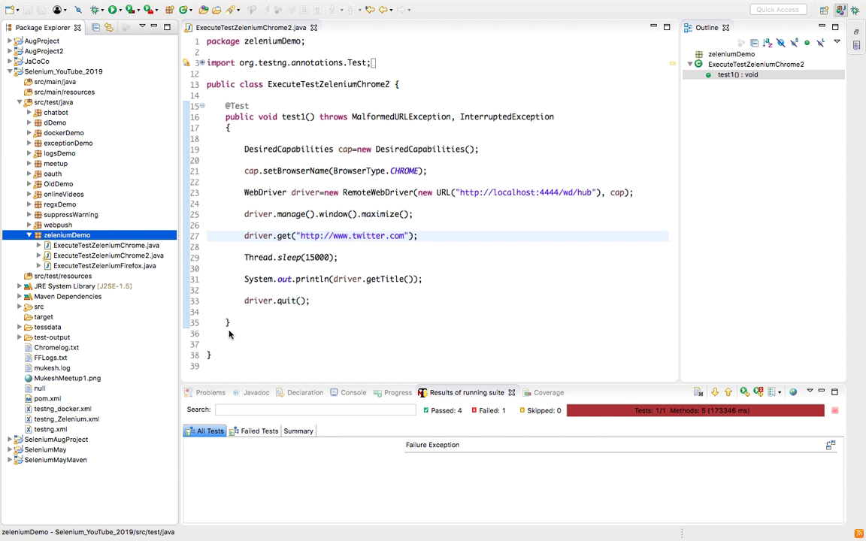
Step: Add a "Thread which is running " + Thread.currentThread().getId() println to the Chrome test
double_click(76, 419)
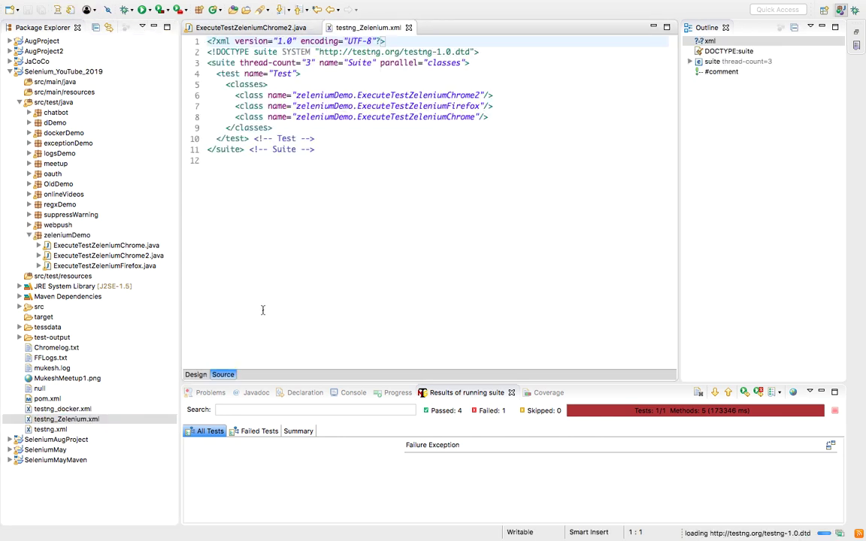
double_click(137, 246)
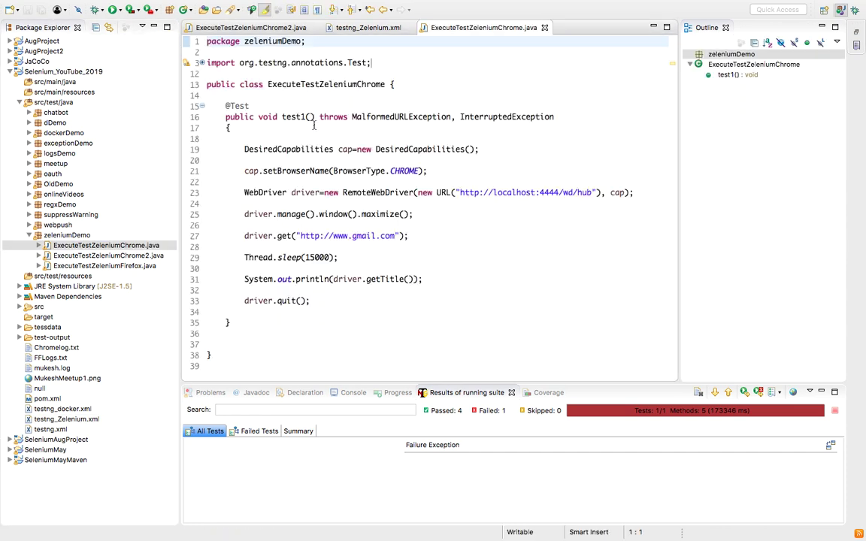
left_click(315, 125)
key("Return")
key("Return")
type("System.out")
key("ctrl+space")
type("\"Thre")
type("ad whichi\");")
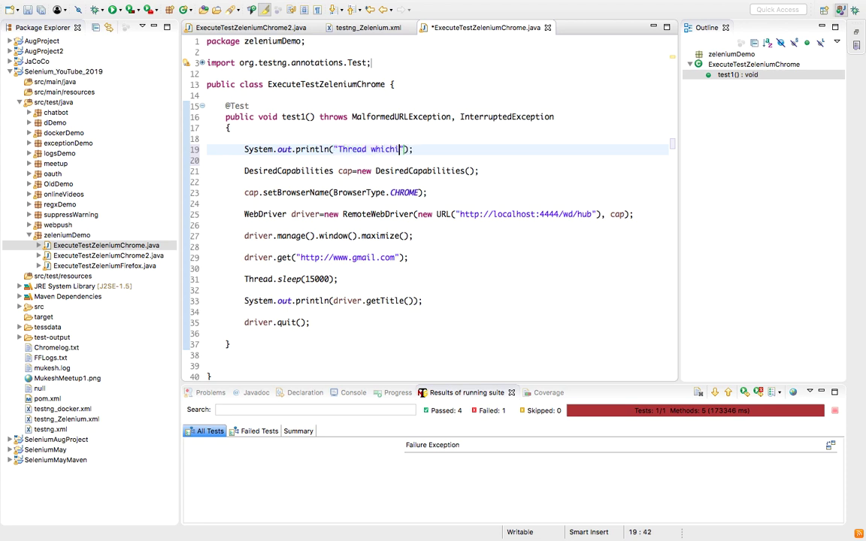
key("BackSpace")
type("is running \"+The")
key("BackSpace")
type("read.c")
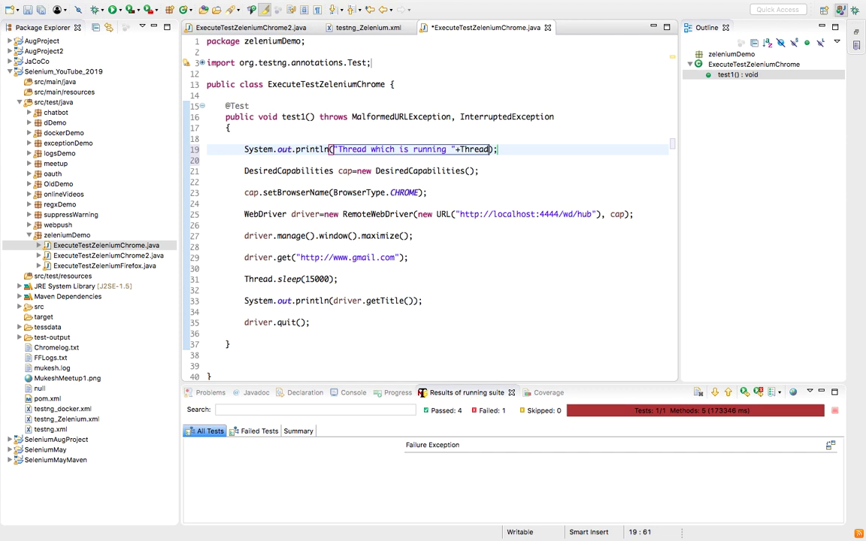
type("u")
key("Return")
type(".get")
key("Return")
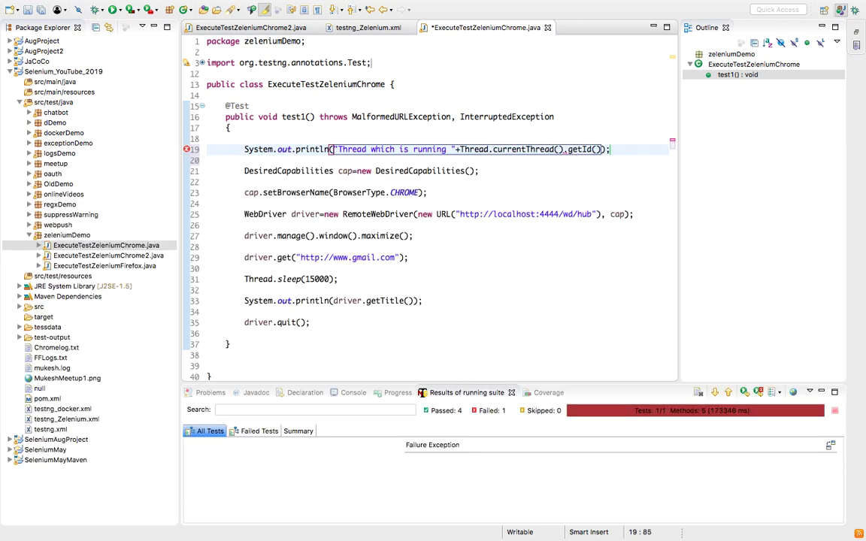
Step: Paste the thread-printing line at the top of test1 in ExecuteTestZeleniumChrome2
triple_click(418, 148)
key("ctrl+c")
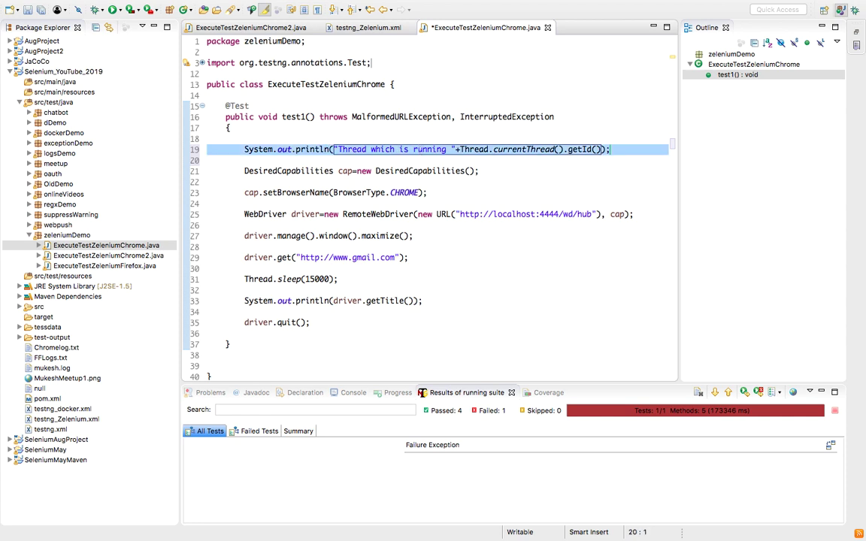
left_click(95, 256)
double_click(95, 257)
left_click(248, 128)
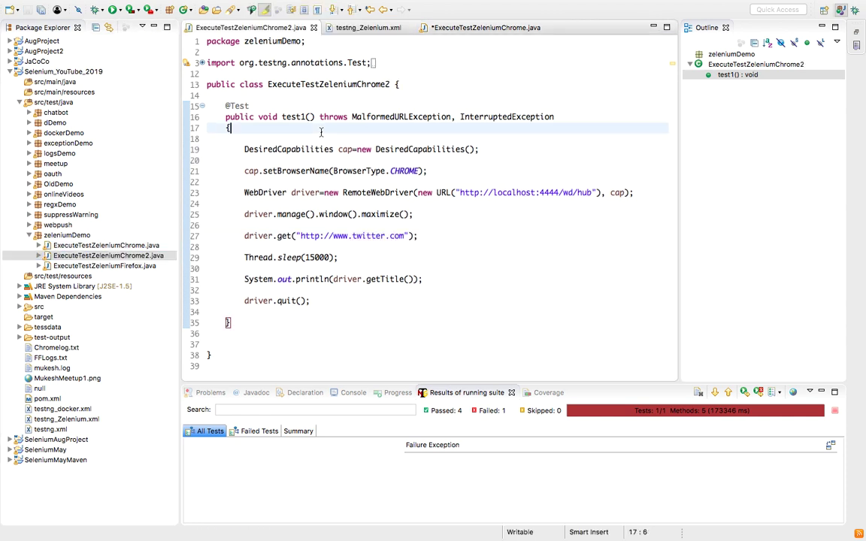
key("Return")
key("Return")
key("ctrl+v")
Step: Paste the thread-printing line into the Firefox test, organize imports, and save
double_click(95, 265)
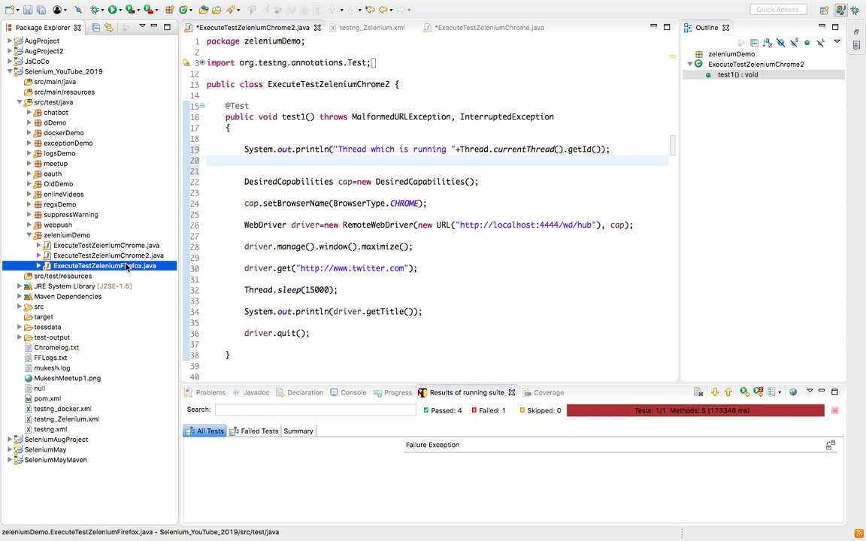
left_click(270, 150)
key("ctrl+v")
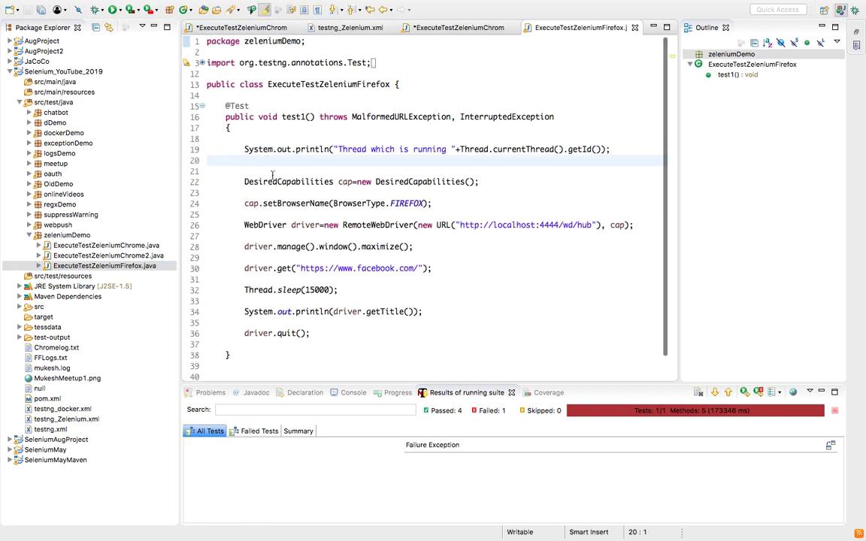
key("ctrl+shift+o")
key("ctrl+s")
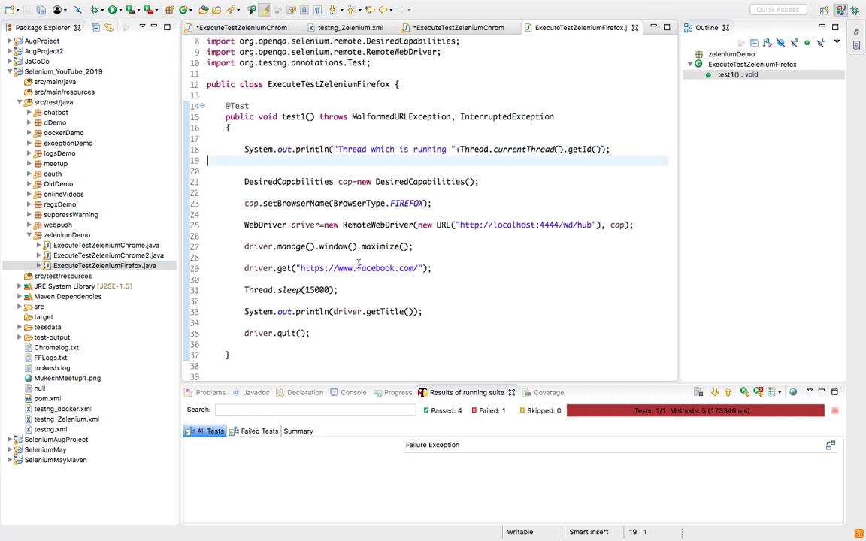
left_click(89, 421)
Step: Run testng_Zelenium.xml as a TestNG Suite and highlight the three thread-id lines in the maximized console
right_click(88, 424)
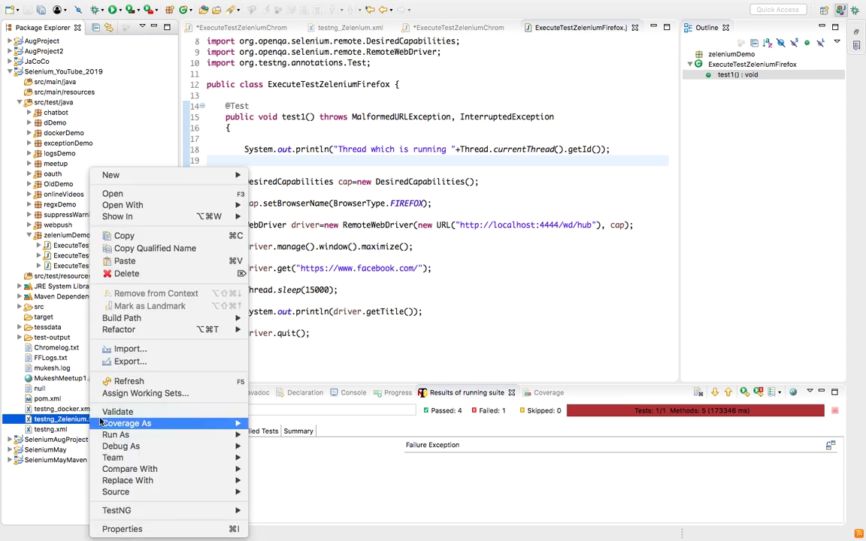
mouse_move(218, 435)
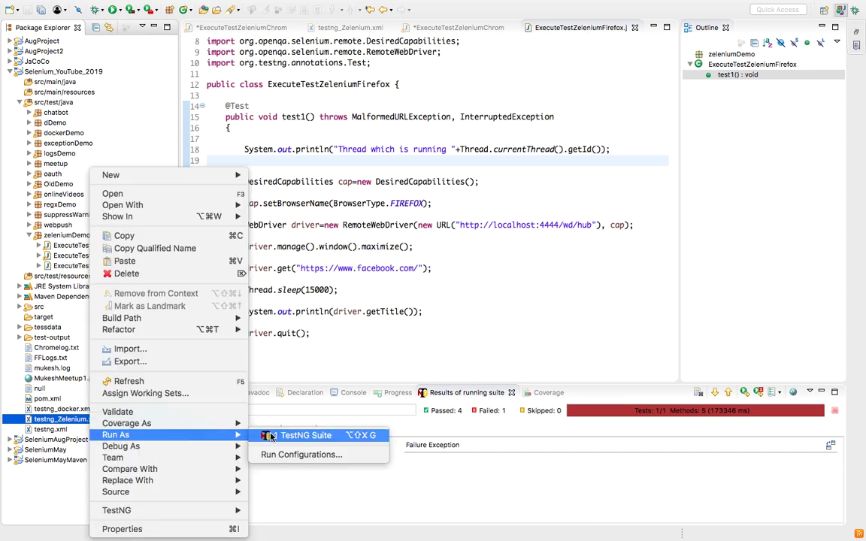
left_click(300, 436)
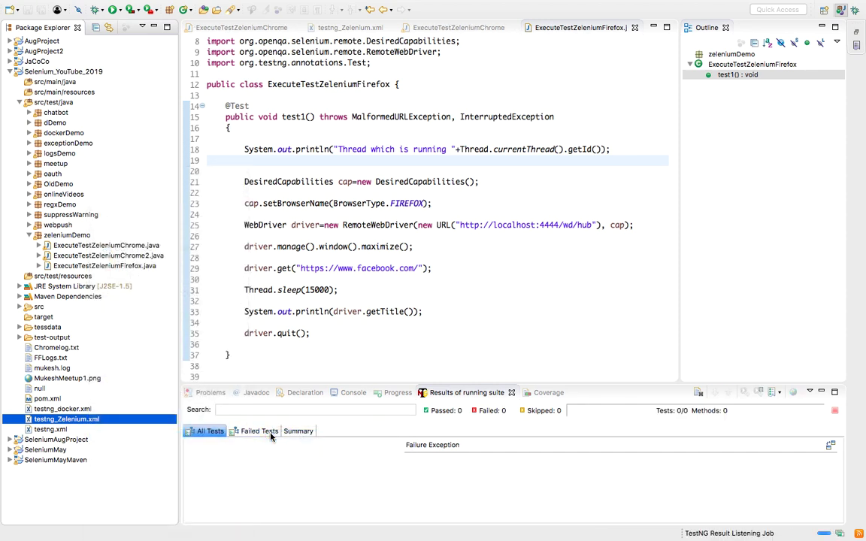
double_click(353, 393)
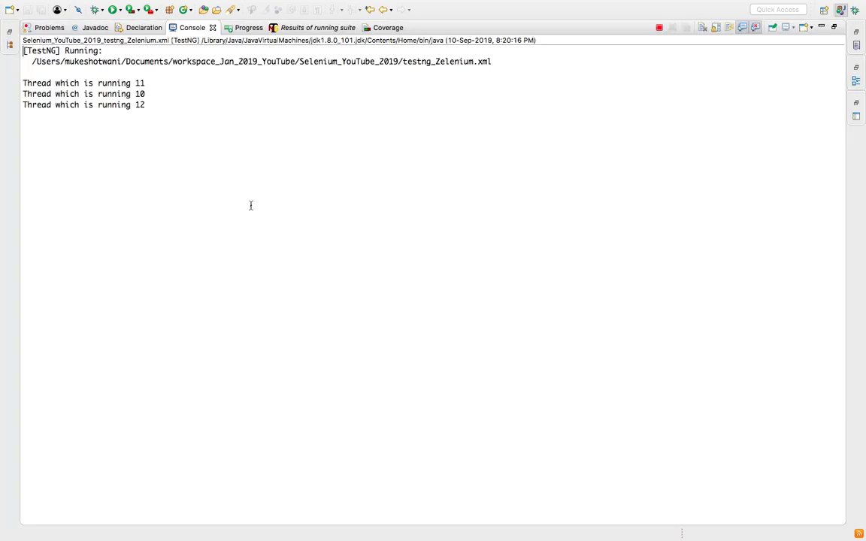
left_click_drag(153, 110, 21, 81)
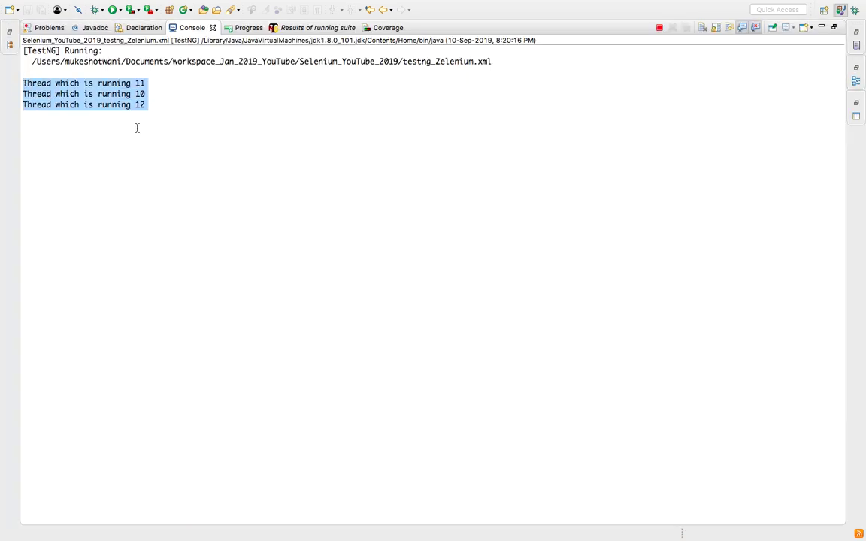
Step: Watch the Zalenium live preview, then highlight the Gmail title and check TestNG results
key("super+Tab")
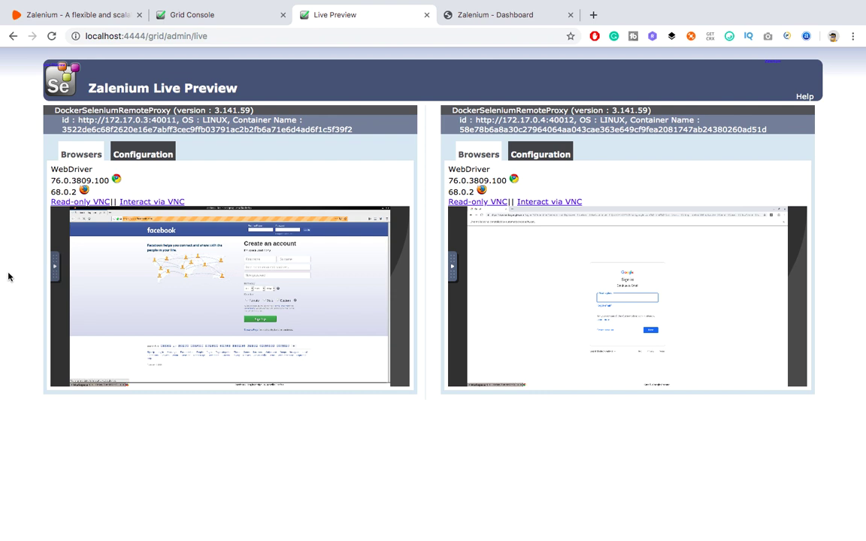
key("super+Tab")
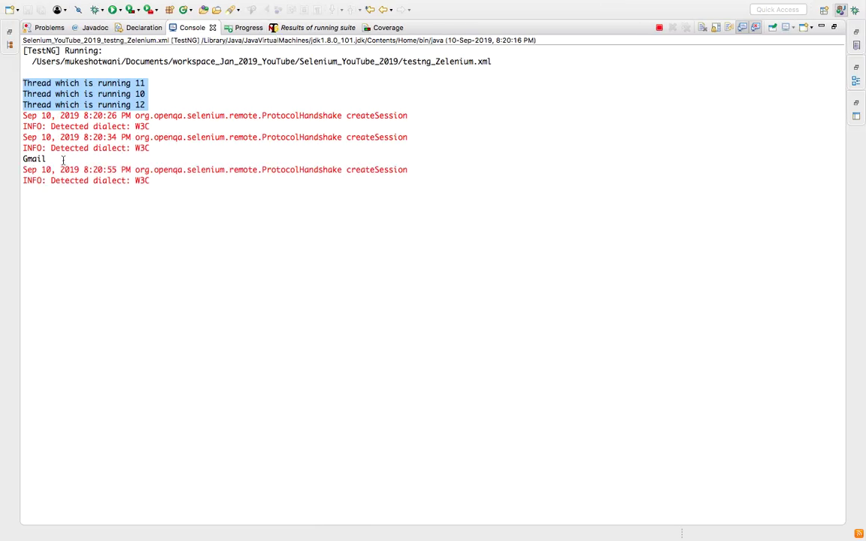
left_click(46, 159)
left_click_drag(46, 158, 19, 159)
left_click(305, 30)
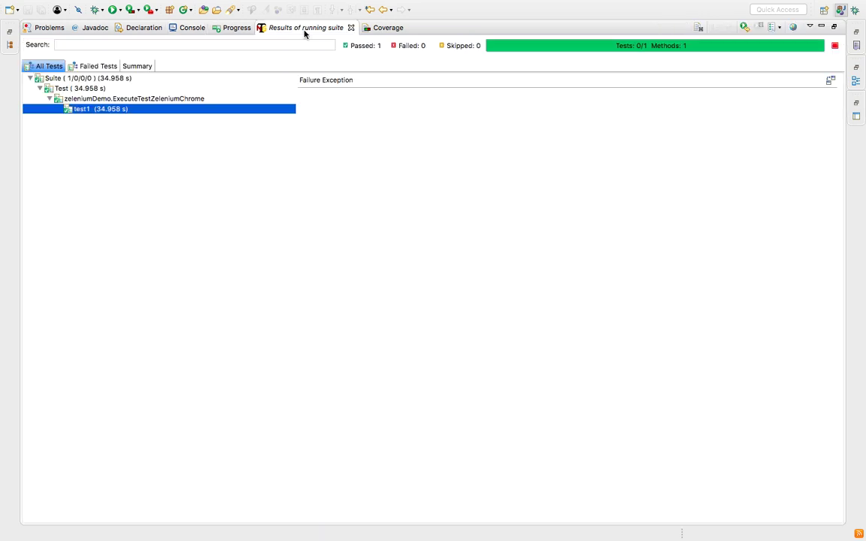
left_click(185, 28)
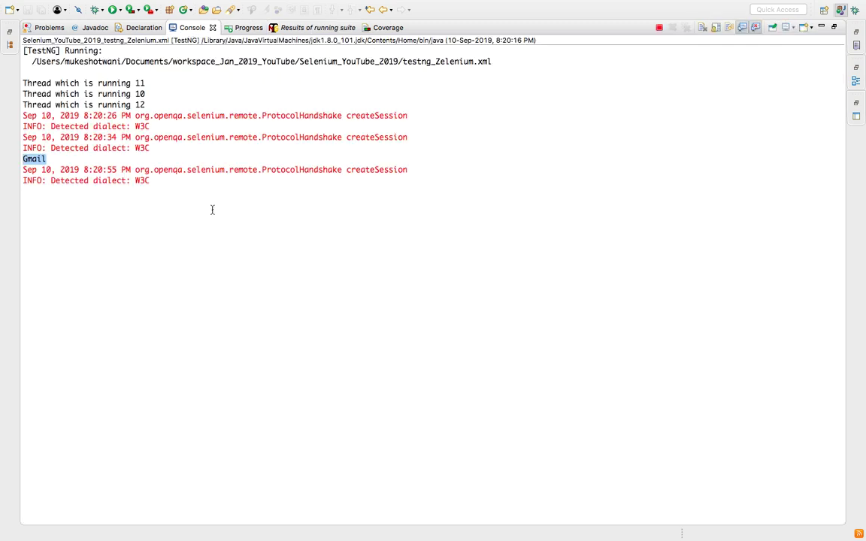
Step: Check the live preview again and highlight the printed Facebook page title
key("super+Tab")
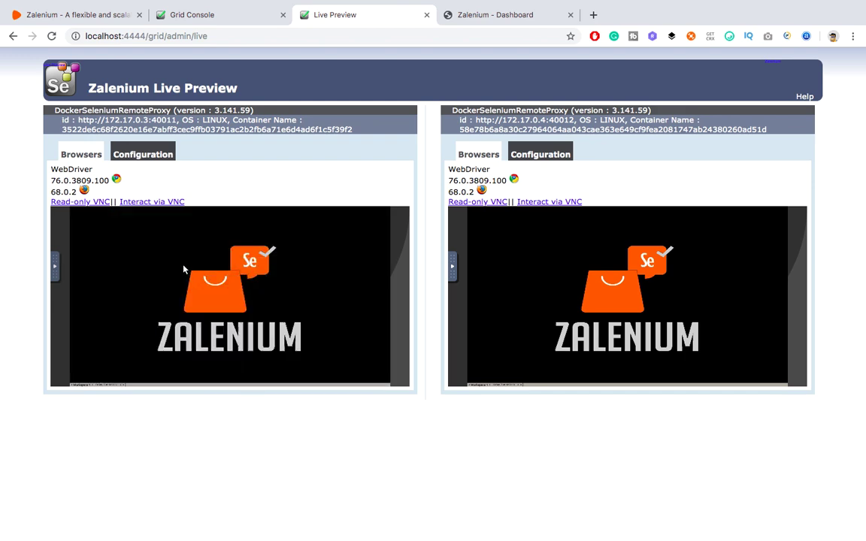
key("super+Tab")
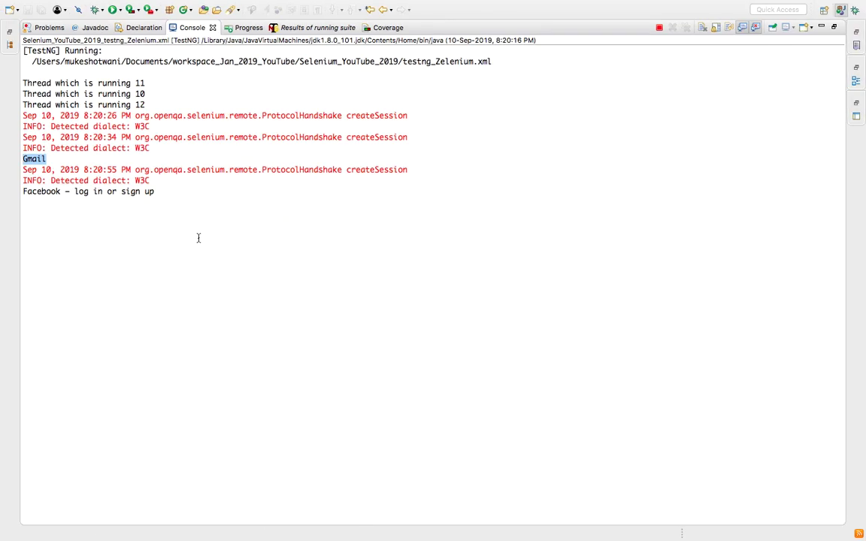
left_click(154, 191)
left_click_drag(155, 192, 12, 191)
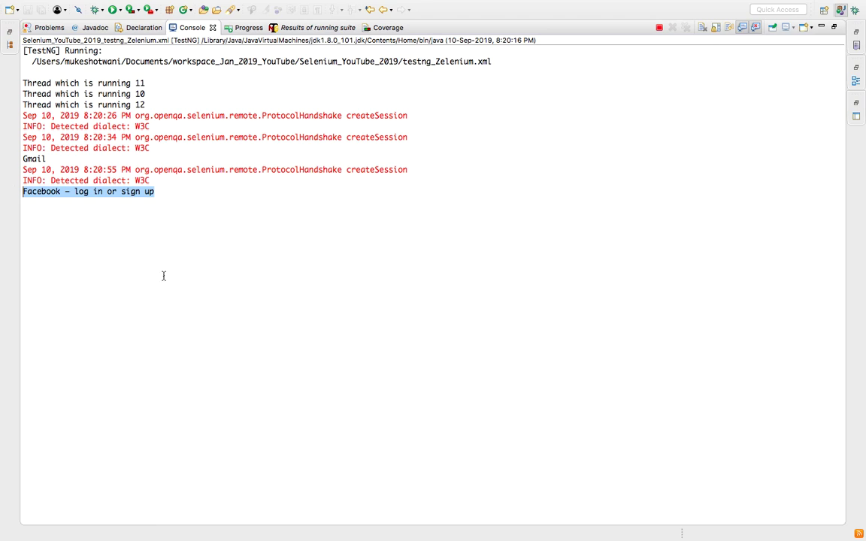
key("super+Tab")
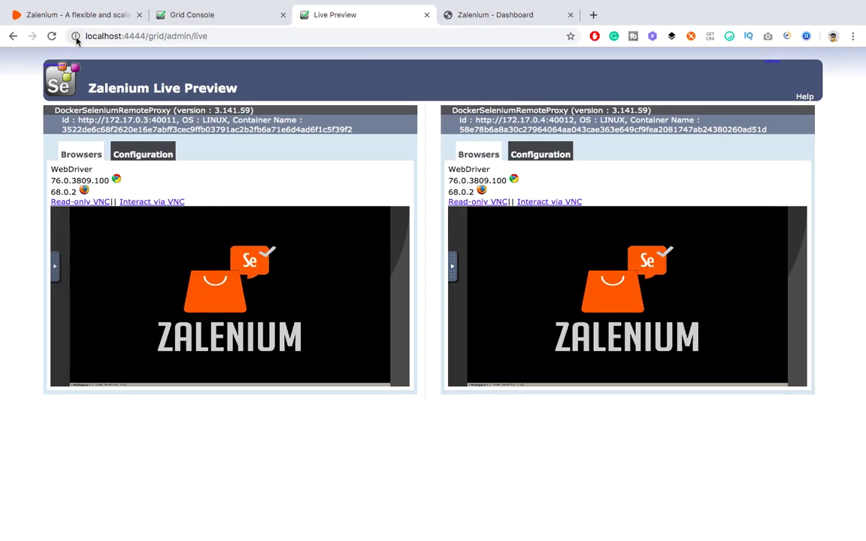
Step: Reload the Zalenium Live Preview, scroll through the nodes, and switch to the Dashboard
left_click(53, 36)
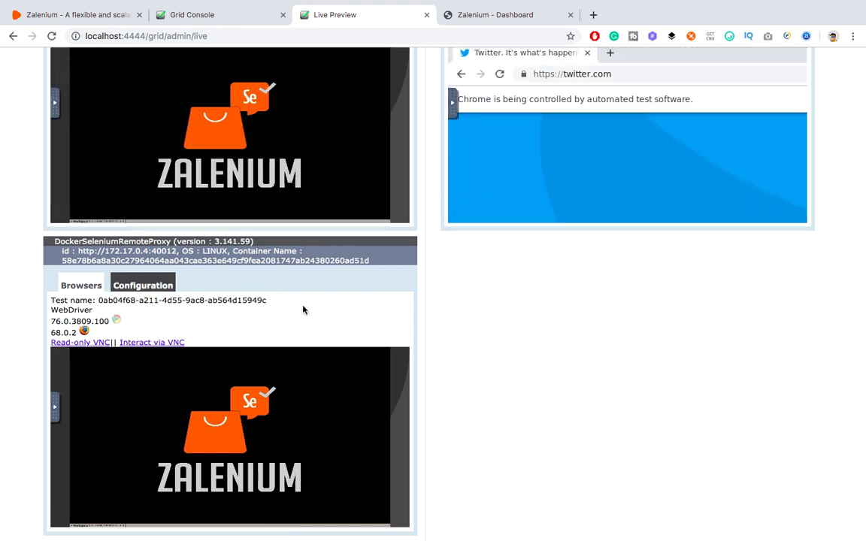
scroll(349, 317, "up", 3)
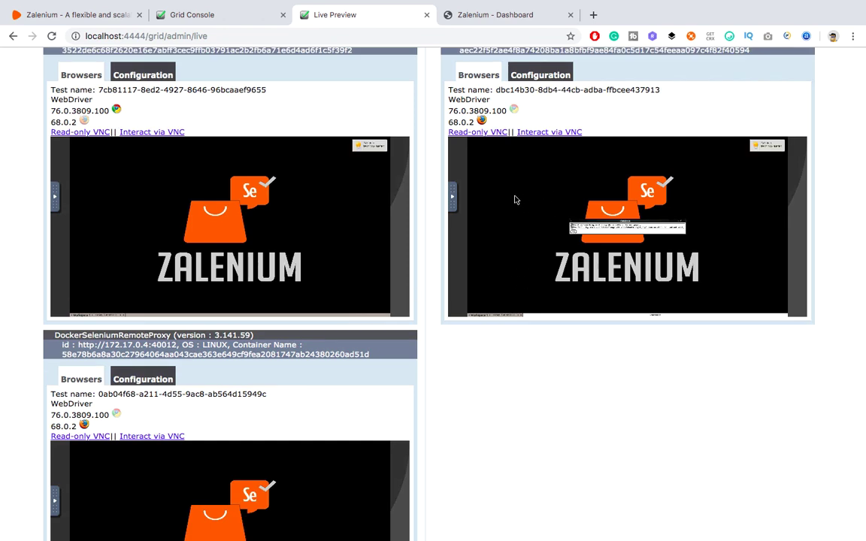
left_click(479, 19)
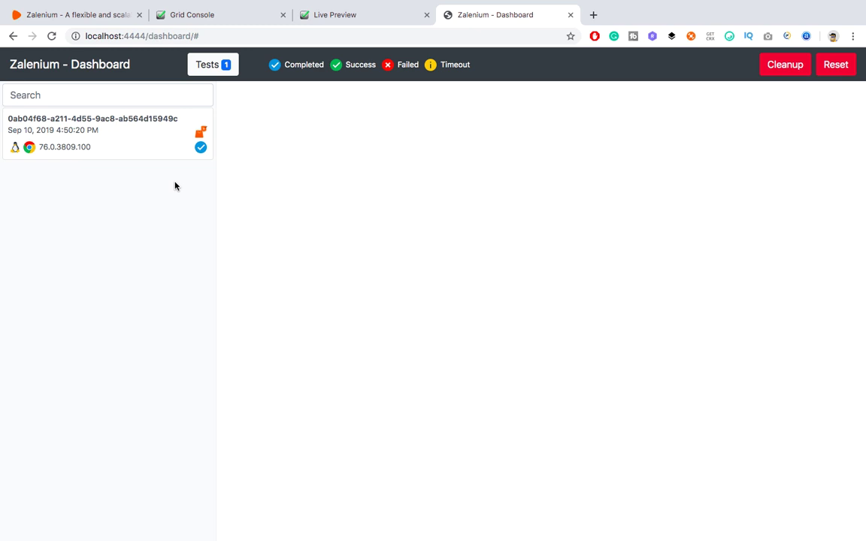
Step: Review the console output from Gmail to Twitter and the TestNG suite results
key("super+Tab")
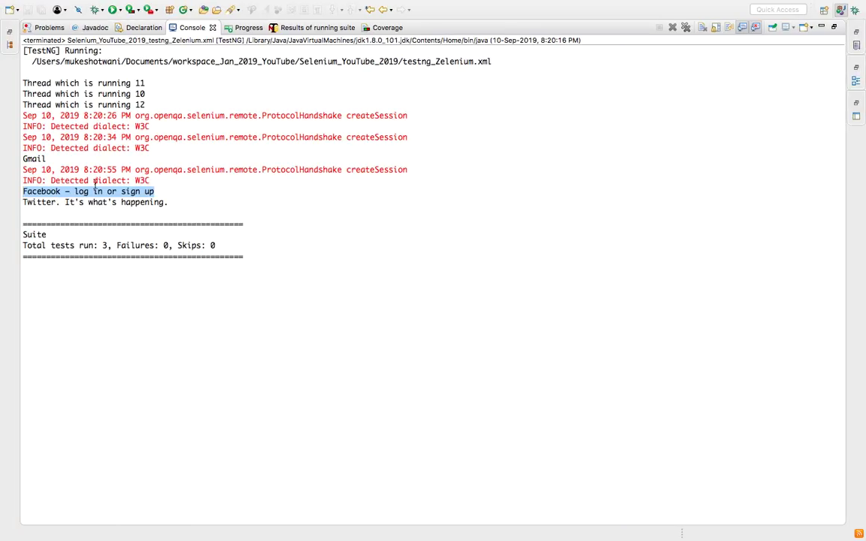
left_click_drag(178, 202, 22, 160)
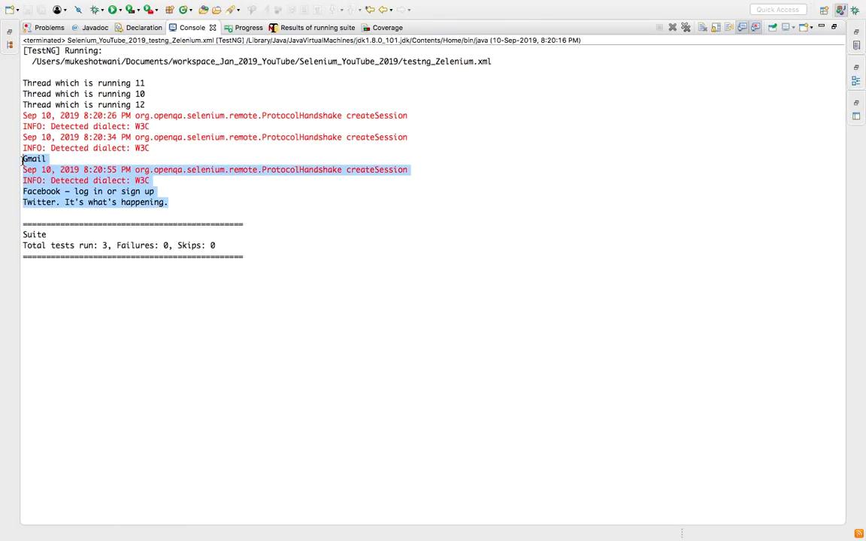
left_click(274, 28)
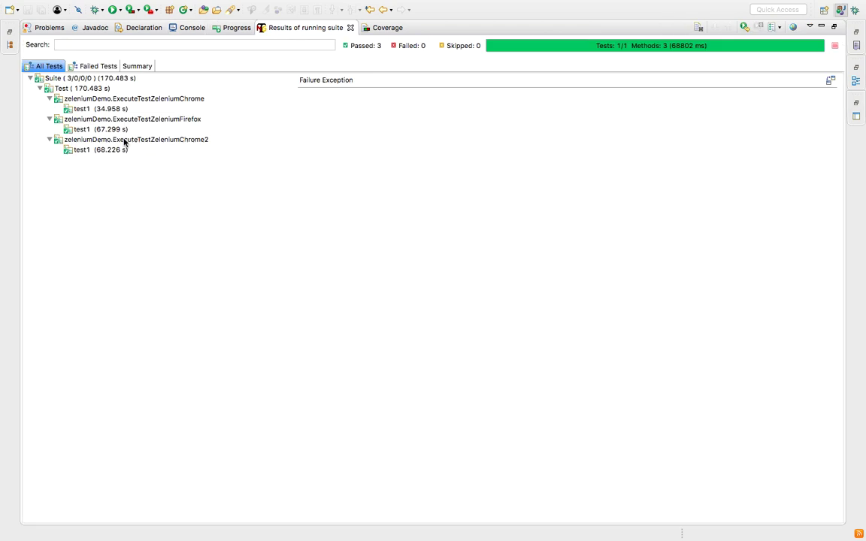
left_click(190, 30)
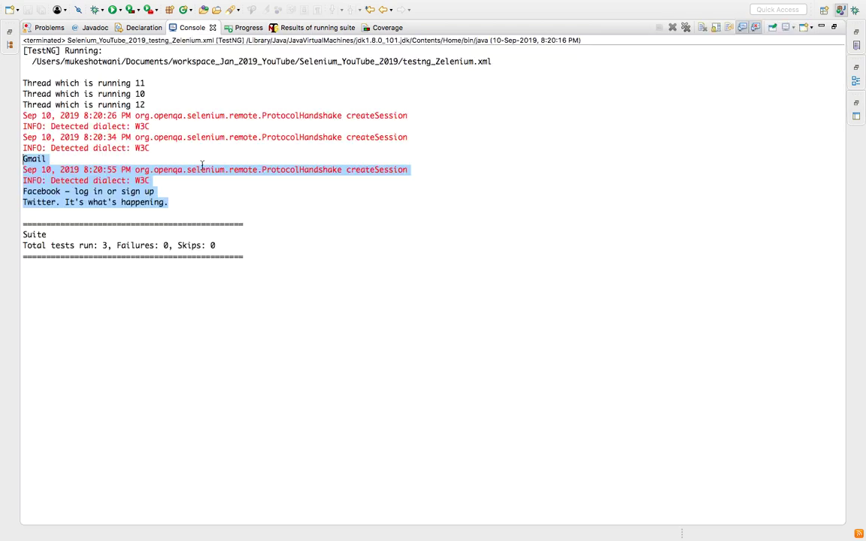
Step: Delete the empty line 20 in ExecuteTestZeleniumFirefox and save the file
double_click(193, 28)
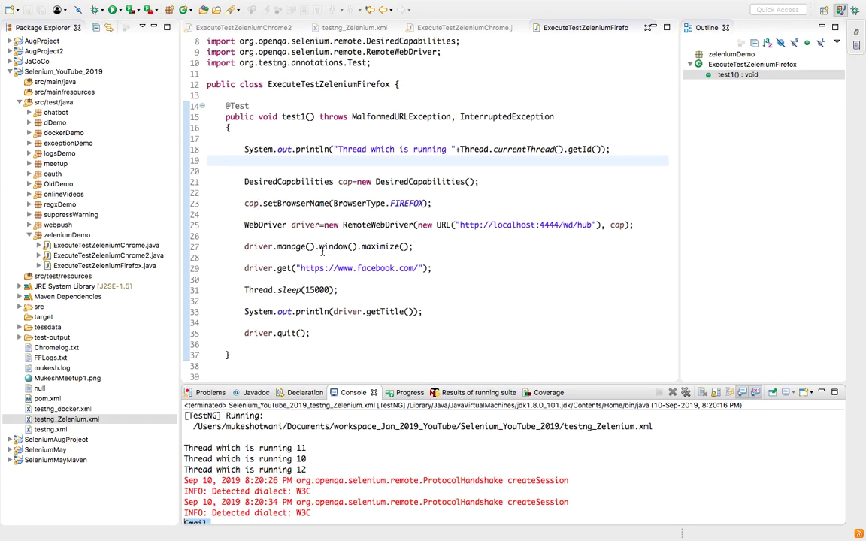
key("Delete")
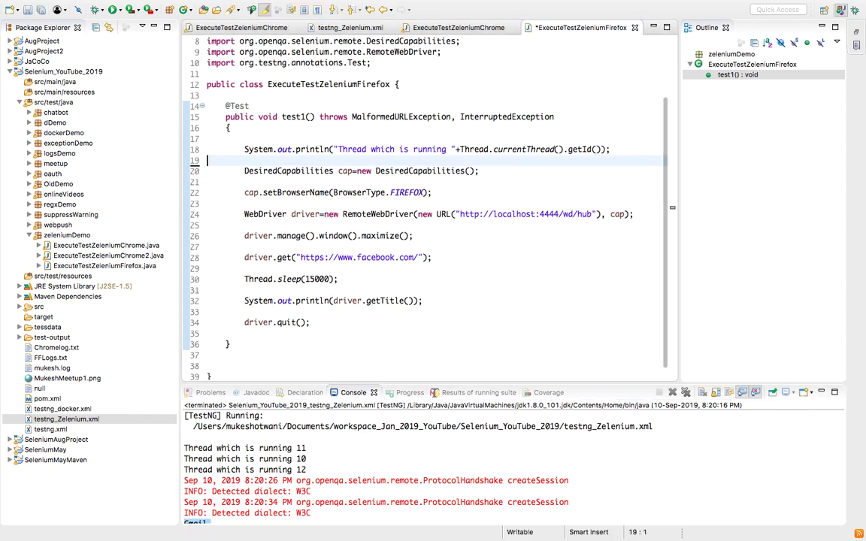
key("super+s")
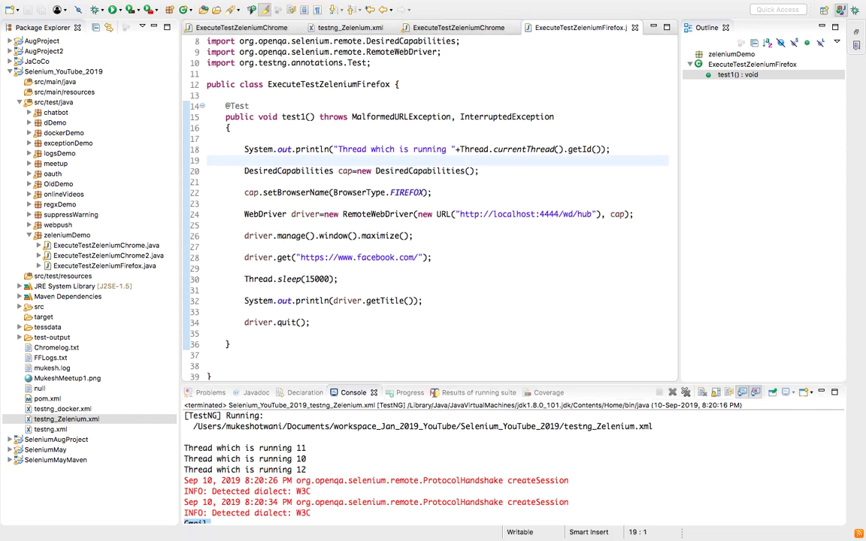
key("super+Tab")
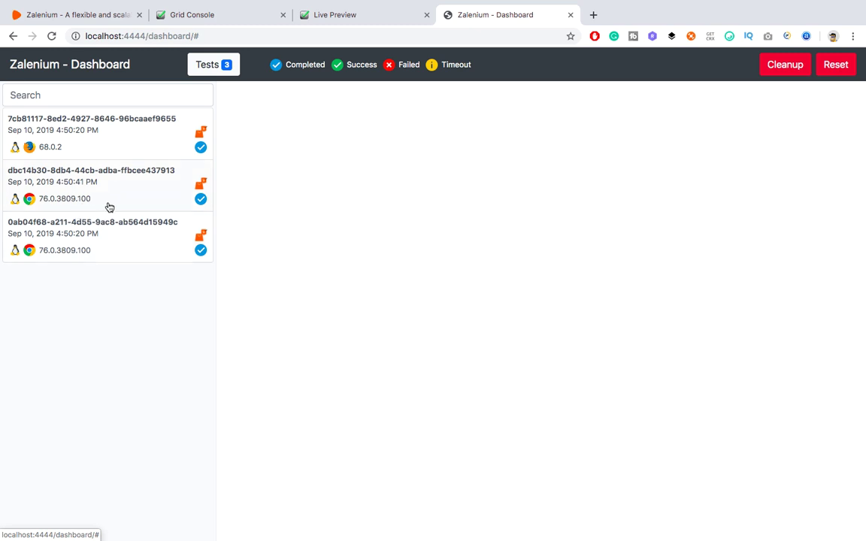
Step: Pause the Firefox test's video and expand its Selenium Log and Browser Driver Log
left_click(138, 139)
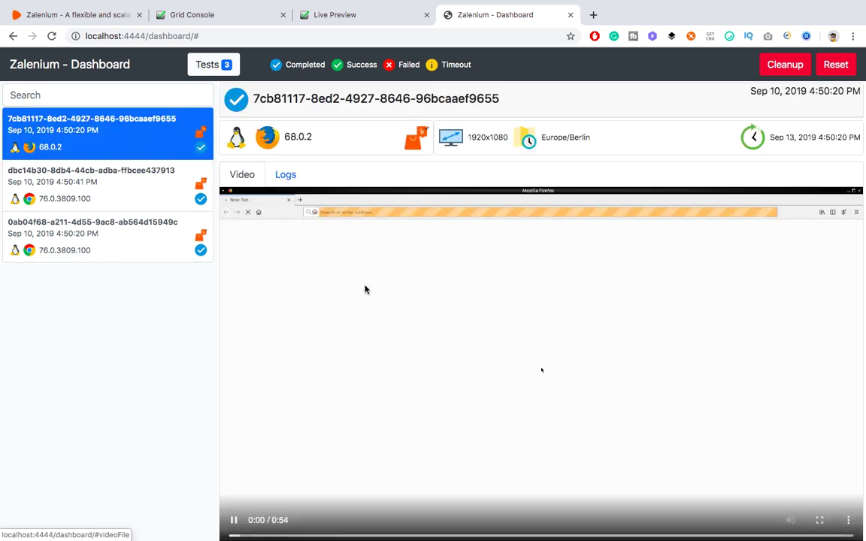
scroll(366, 289, "down", 1)
left_click(234, 511)
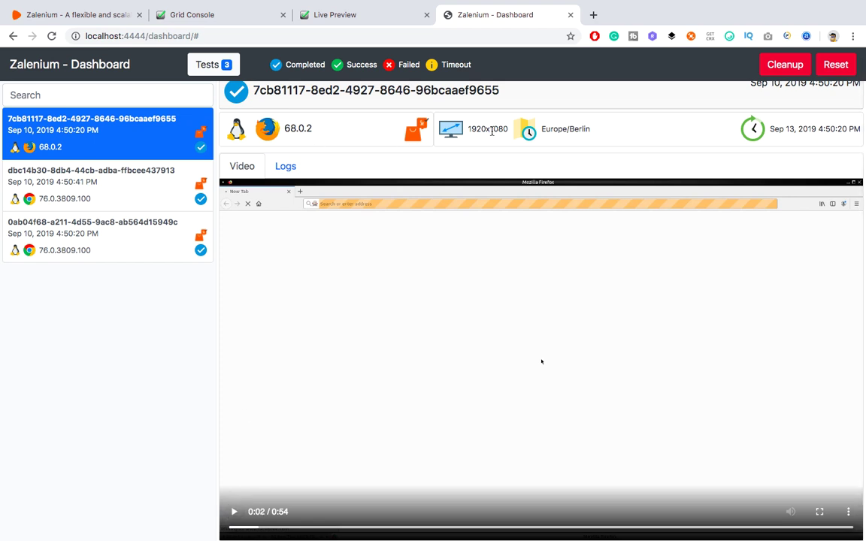
scroll(622, 135, "up", 1)
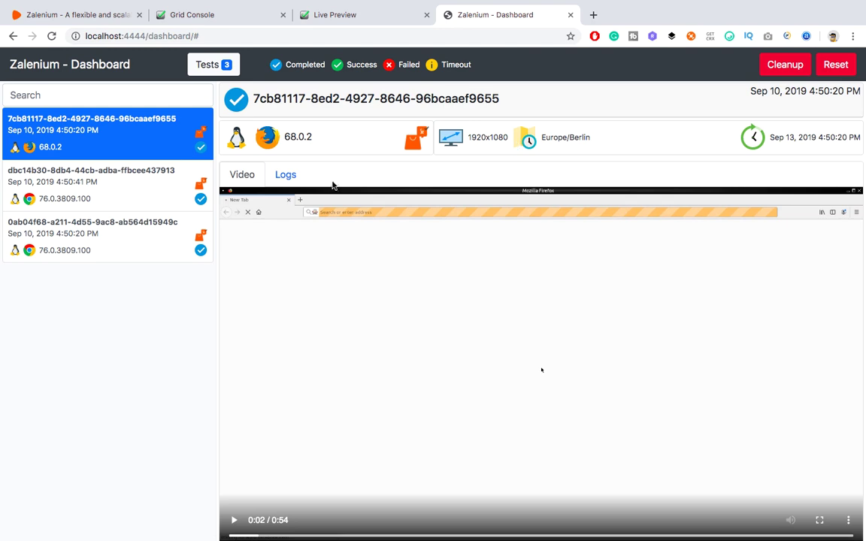
left_click(282, 178)
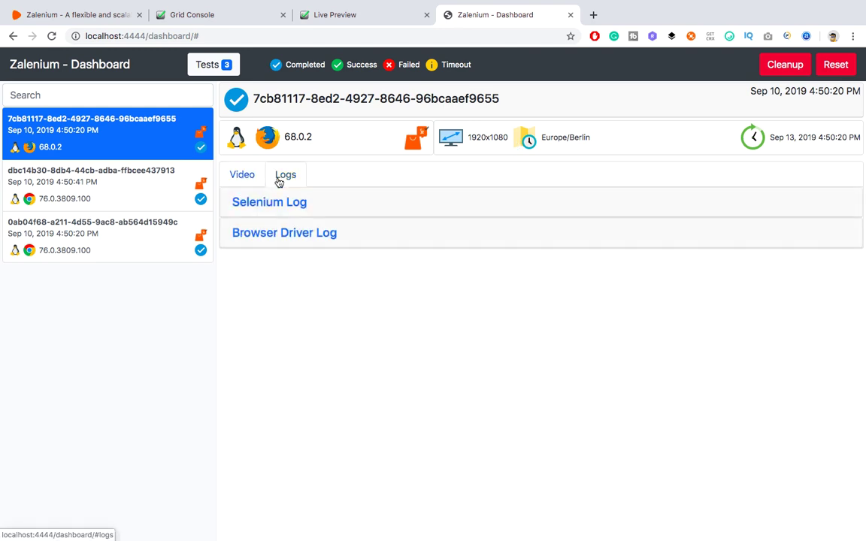
left_click(268, 203)
left_click(308, 447)
scroll(418, 393, "down", 5)
scroll(419, 393, "up", 5)
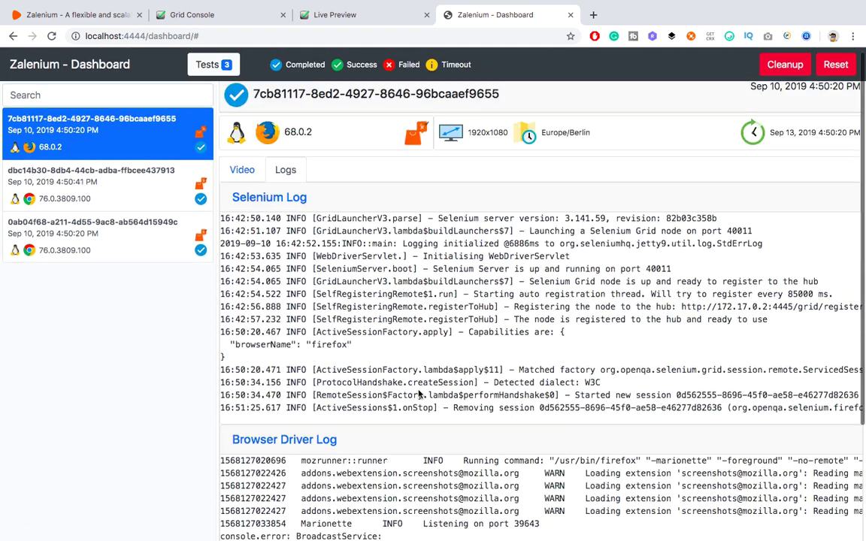
Step: Seek the Firefox recording through 0:13, 0:22, 0:36, 0:41 and 0:43
left_click(244, 176)
scroll(368, 268, "down", 1)
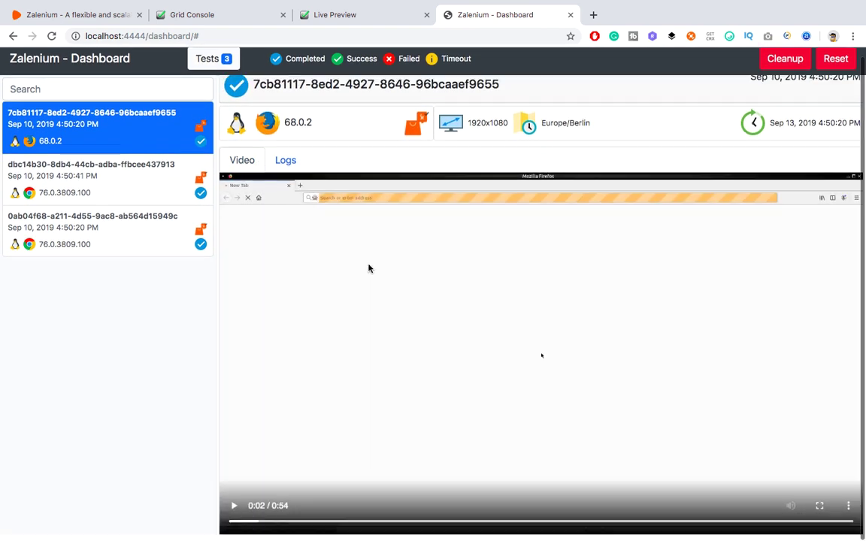
left_click(848, 511)
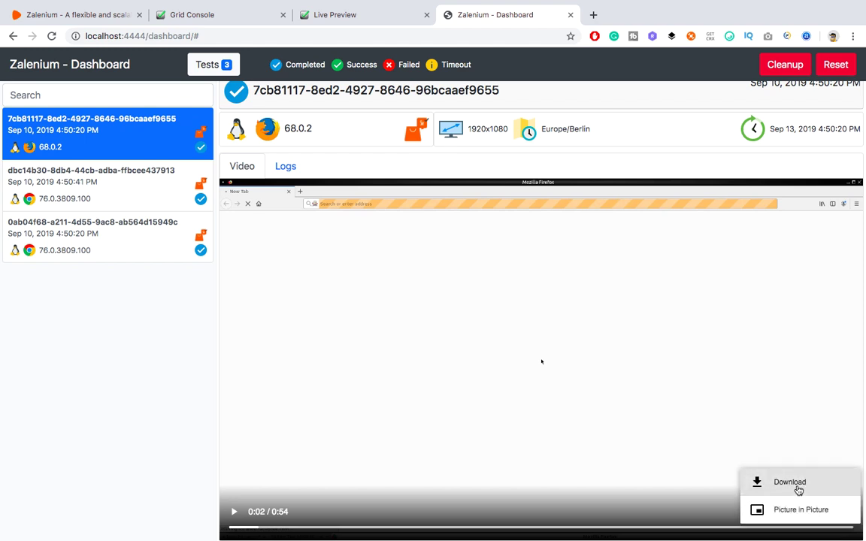
left_click(131, 473)
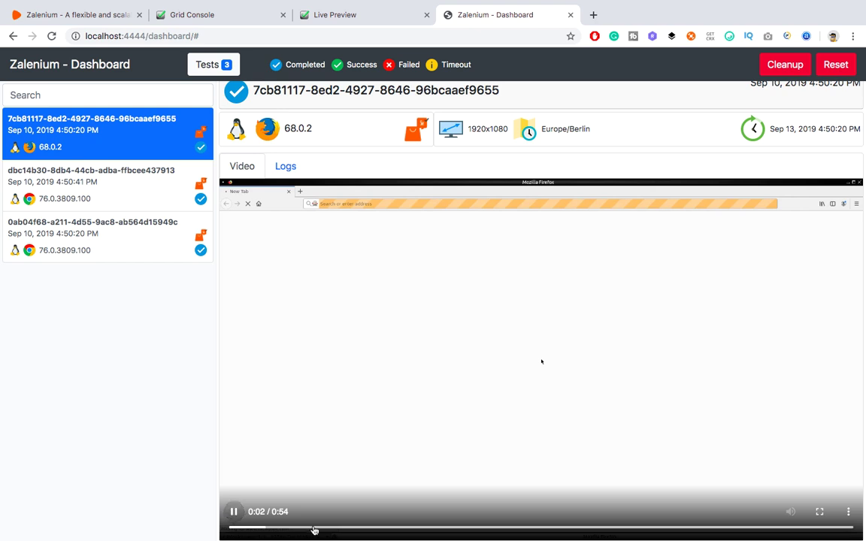
left_click(382, 529)
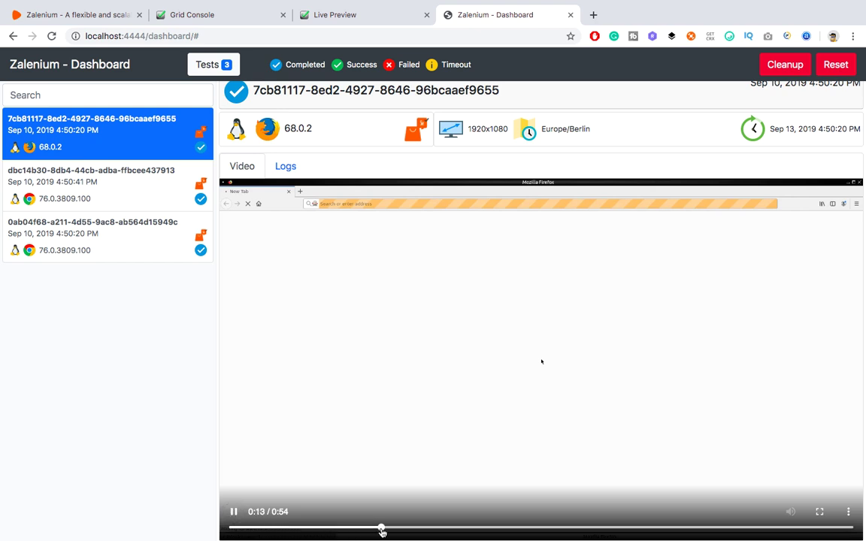
left_click(483, 529)
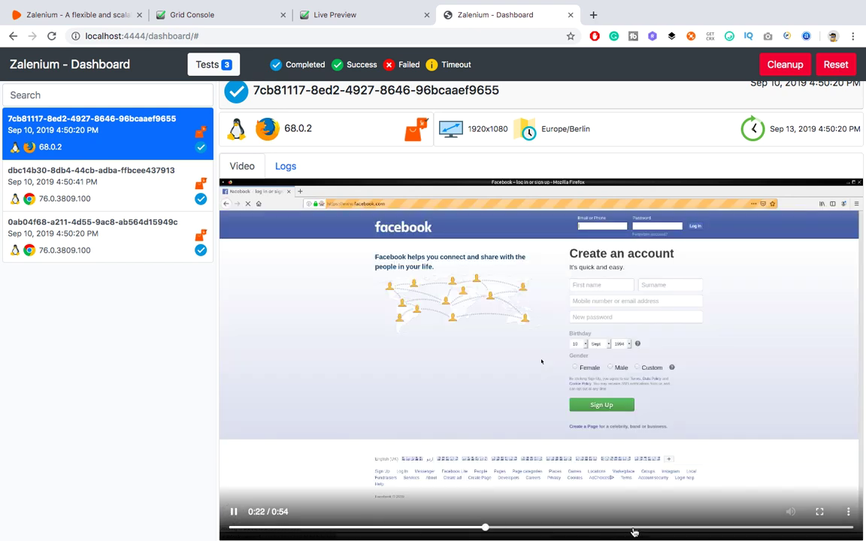
left_click(634, 529)
left_click(703, 529)
left_click(728, 529)
Step: View the Twitter and Google sign-in Chrome recordings, then reload the Grid Console
left_click(138, 186)
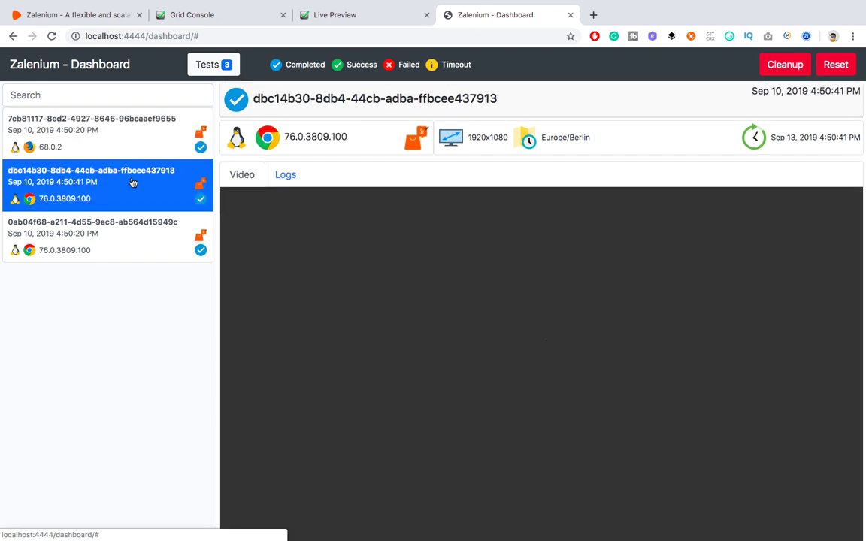
scroll(499, 341, "down", 1)
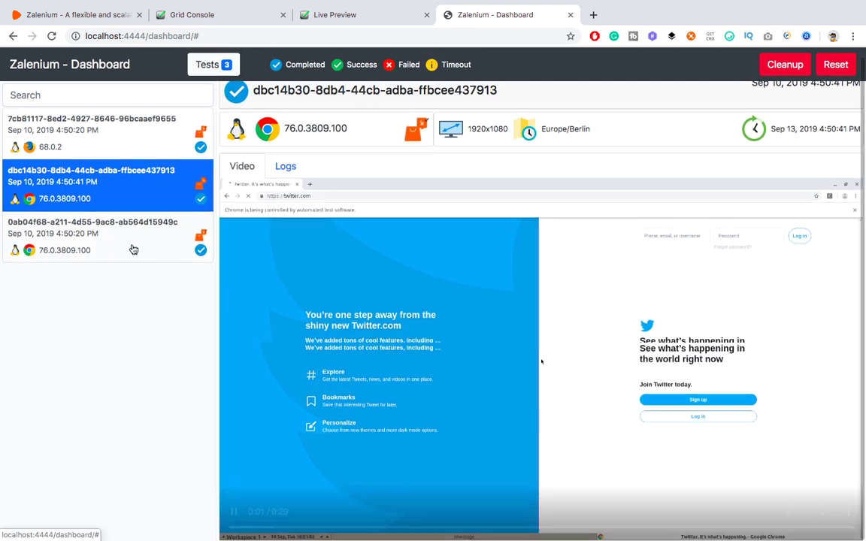
left_click(142, 248)
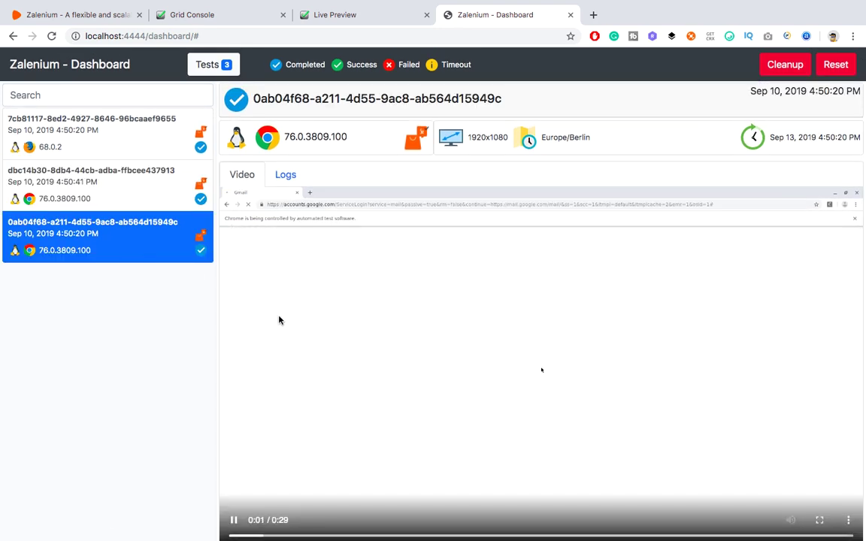
left_click(208, 25)
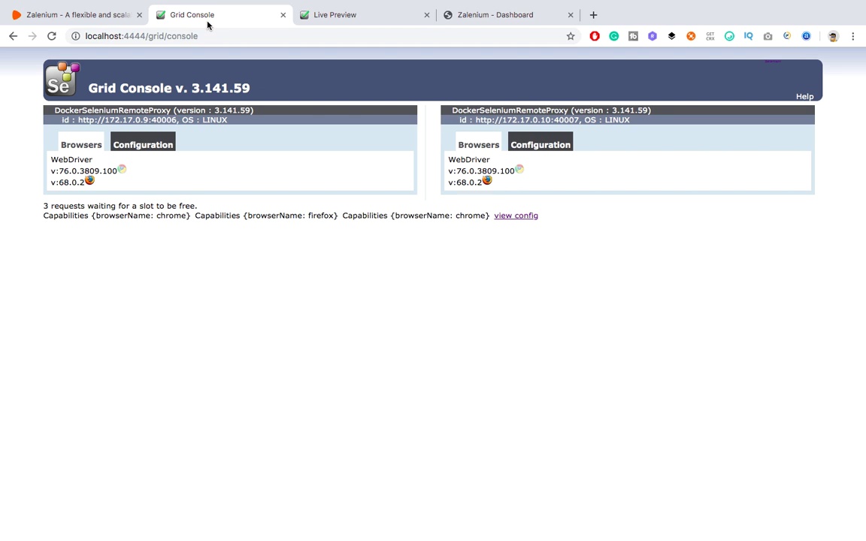
left_click(51, 38)
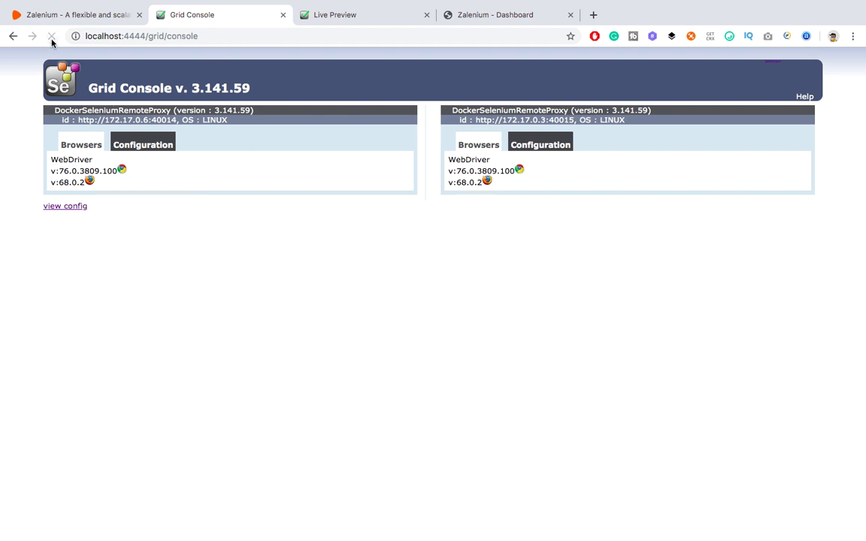